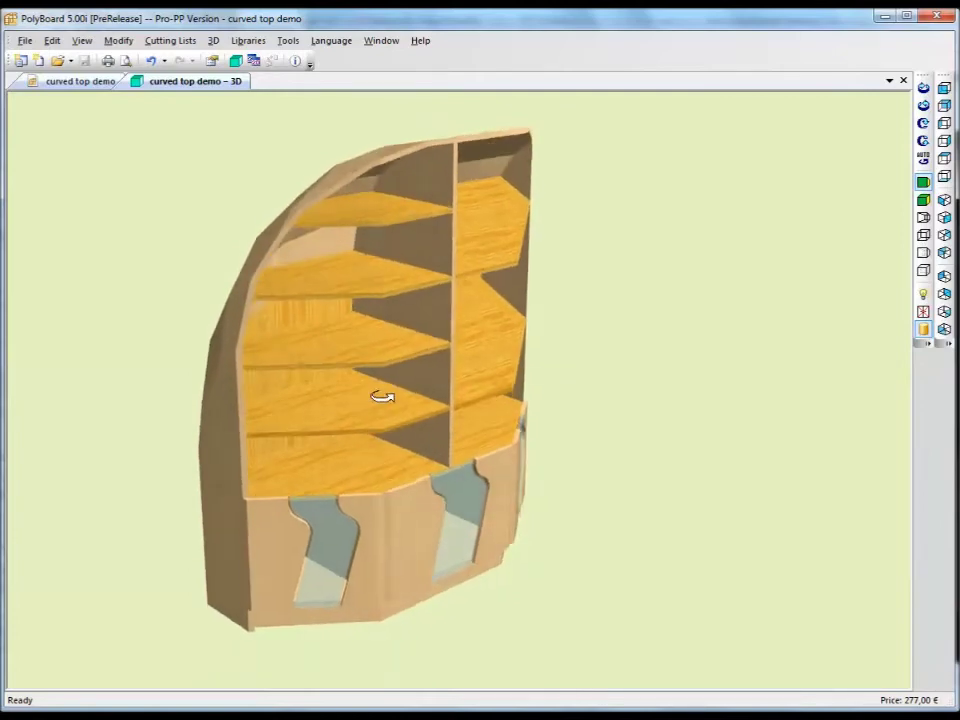
- Orbit the curved top demo cabinet to view it from above, from the side and from a three-quarter front angle
{"action": "left_click_drag", "start_coordinate": [383, 396], "coordinate": [343, 414]}
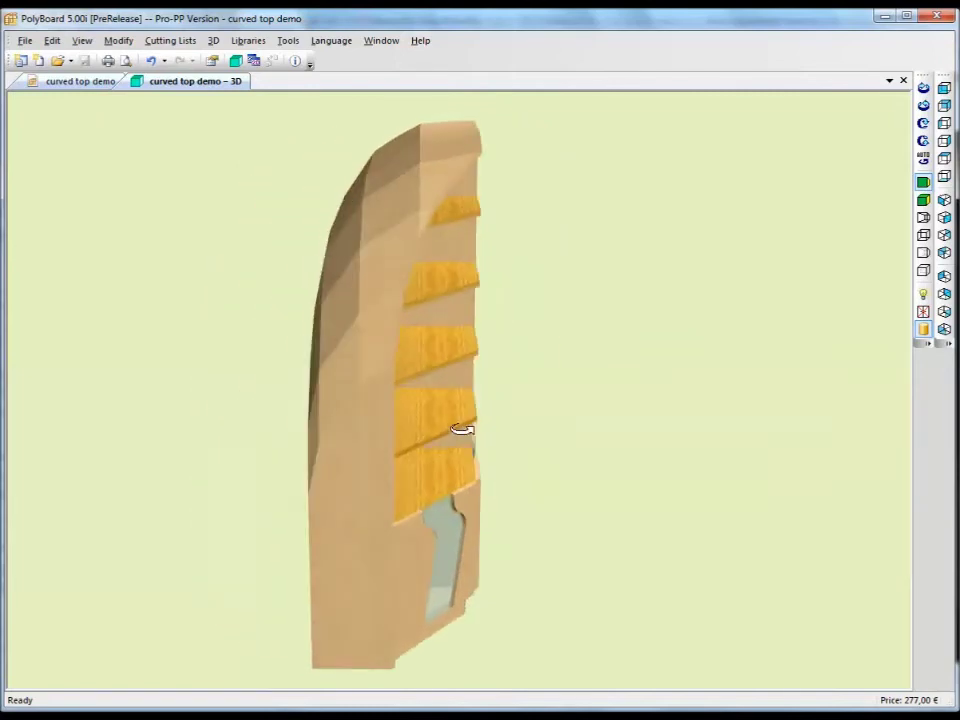
{"action": "left_click_drag", "start_coordinate": [466, 410], "coordinate": [462, 408]}
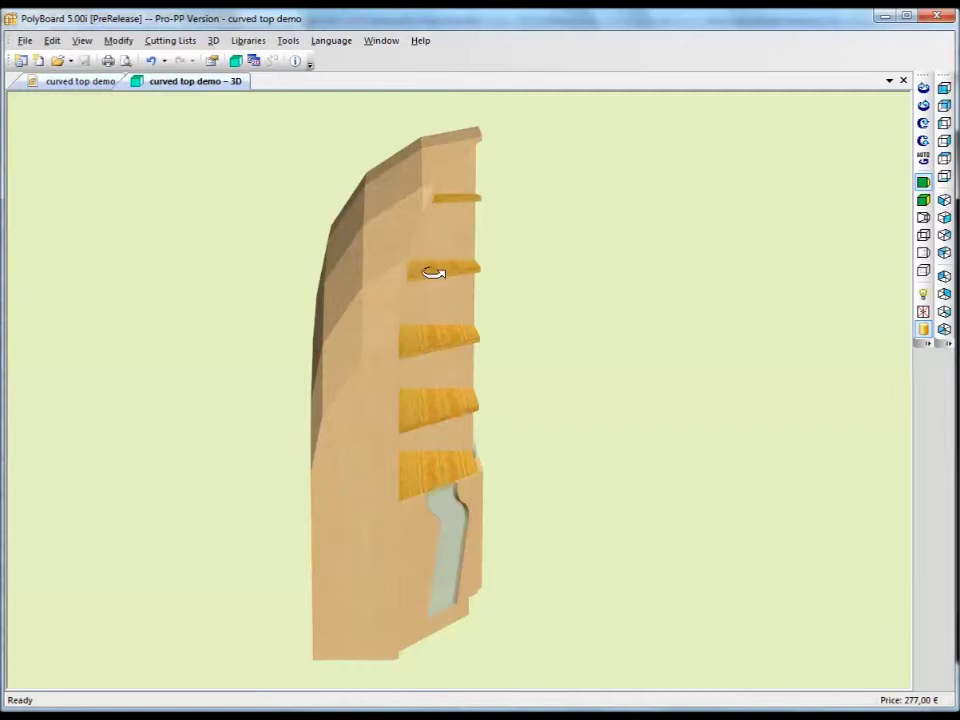
{"action": "left_click_drag", "start_coordinate": [532, 407], "coordinate": [483, 369]}
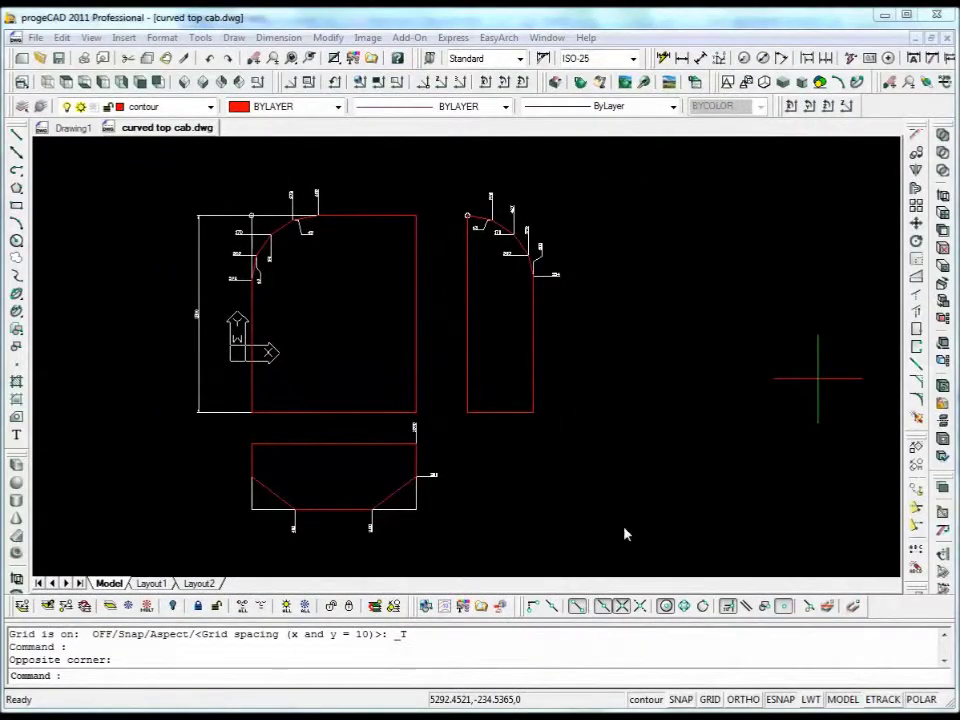
{"action": "left_click", "coordinate": [621, 379]}
{"action": "left_click", "coordinate": [647, 392]}
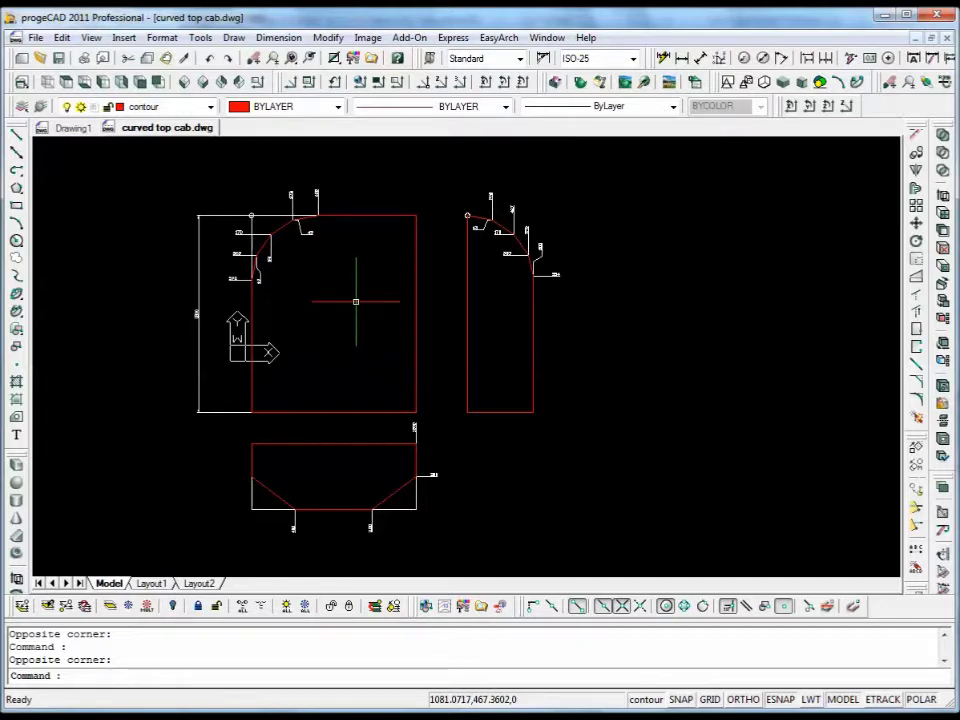
- Zoom in on the two curved-top side profiles and centre them so their dimensions are readable
{"action": "middle_click_drag", "start_coordinate": [306, 262], "coordinate": [313, 294]}
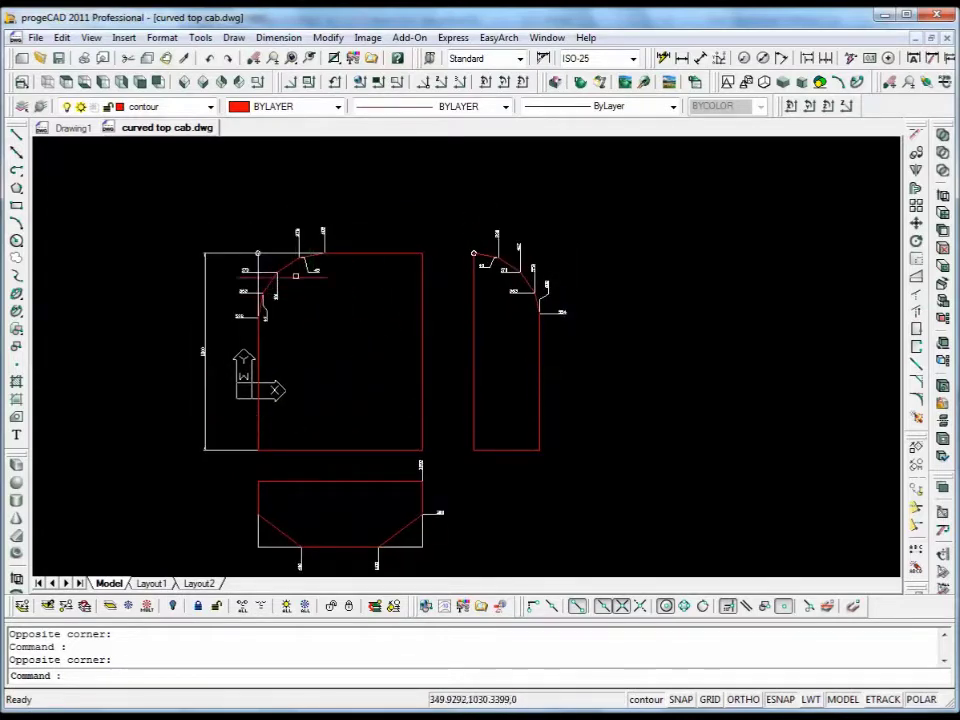
{"action": "scroll", "coordinate": [265, 292], "scroll_direction": "up", "scroll_amount": 2}
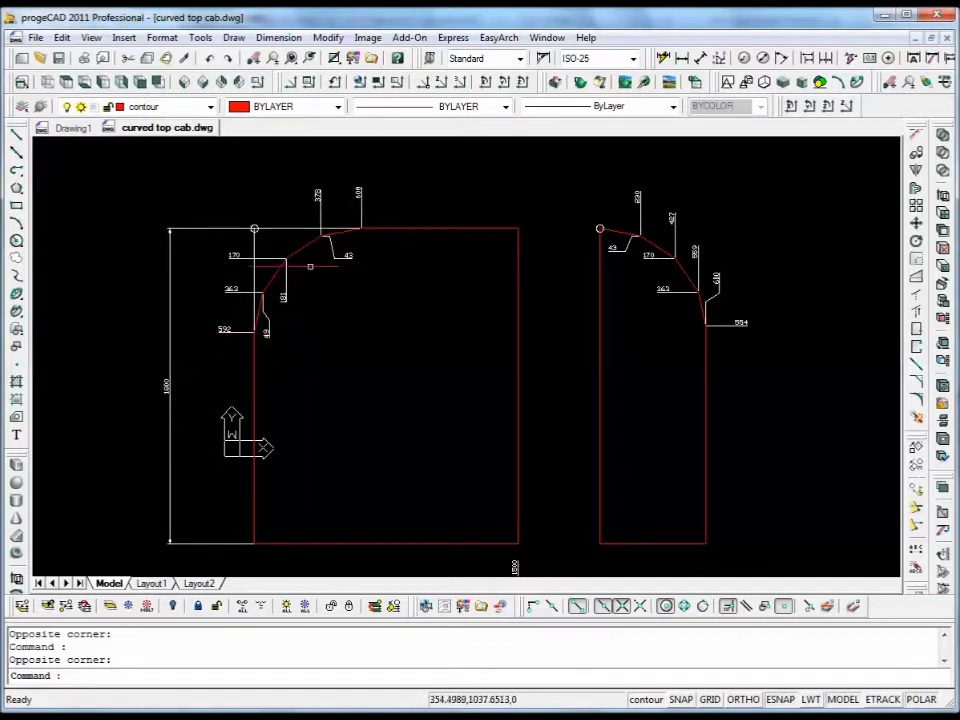
{"action": "middle_click_drag", "start_coordinate": [707, 338], "coordinate": [634, 328]}
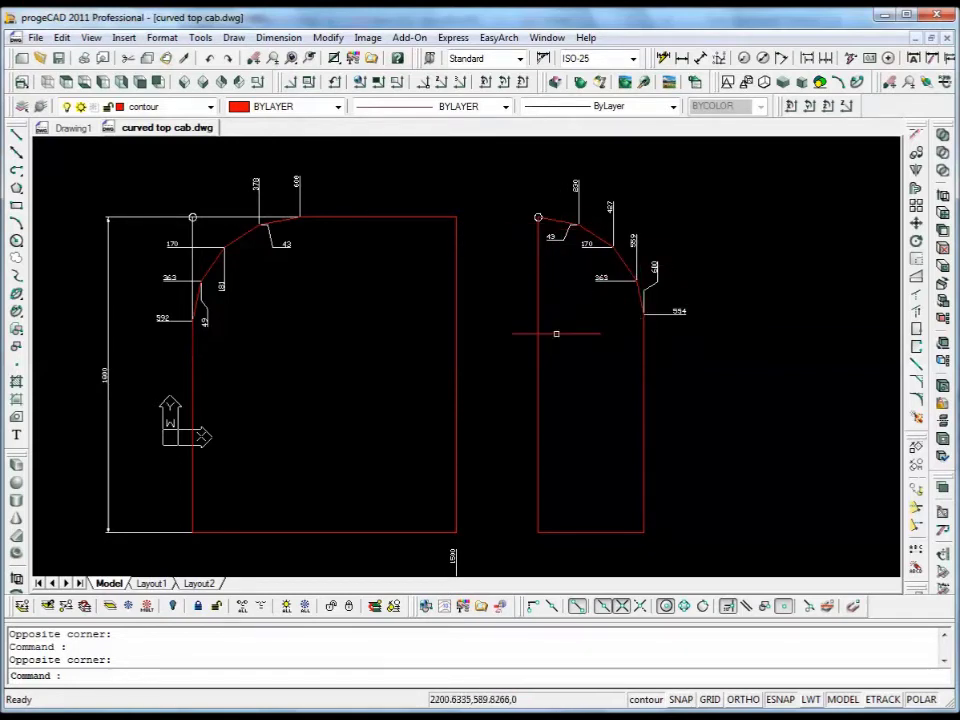
{"action": "scroll", "coordinate": [564, 330], "scroll_direction": "down", "scroll_amount": 2}
- Enlarge the trapezoid profile with its 1500, 300, 400 and 1100 dimensions, then return to PolyBoard
{"action": "middle_click_drag", "start_coordinate": [499, 364], "coordinate": [540, 200]}
{"action": "scroll", "coordinate": [462, 408], "scroll_direction": "up", "scroll_amount": 2}
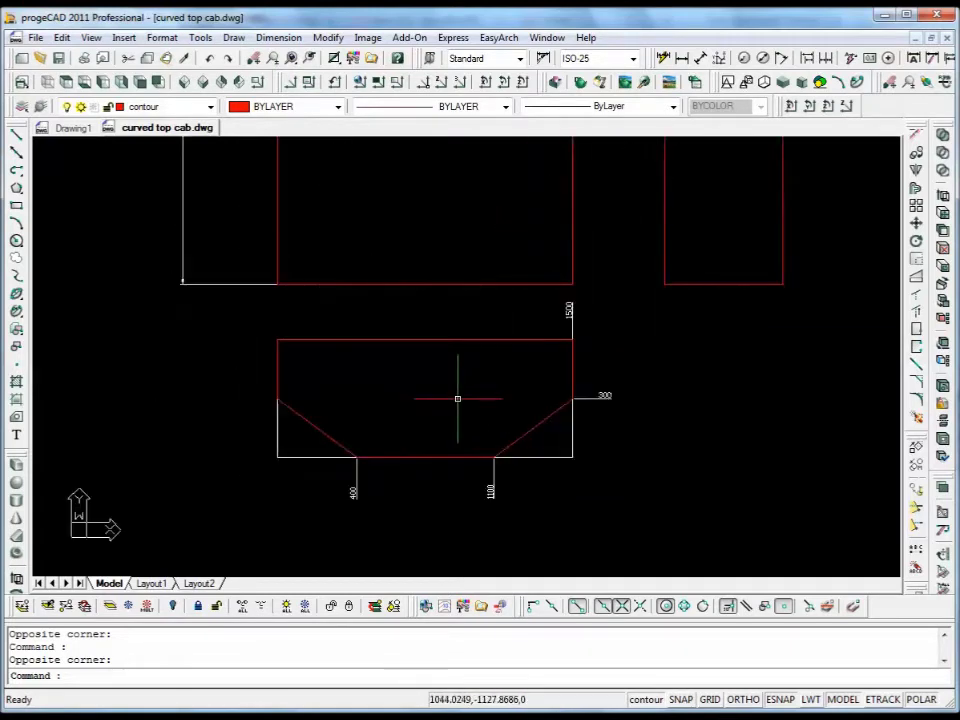
{"action": "middle_click_drag", "start_coordinate": [456, 396], "coordinate": [460, 337]}
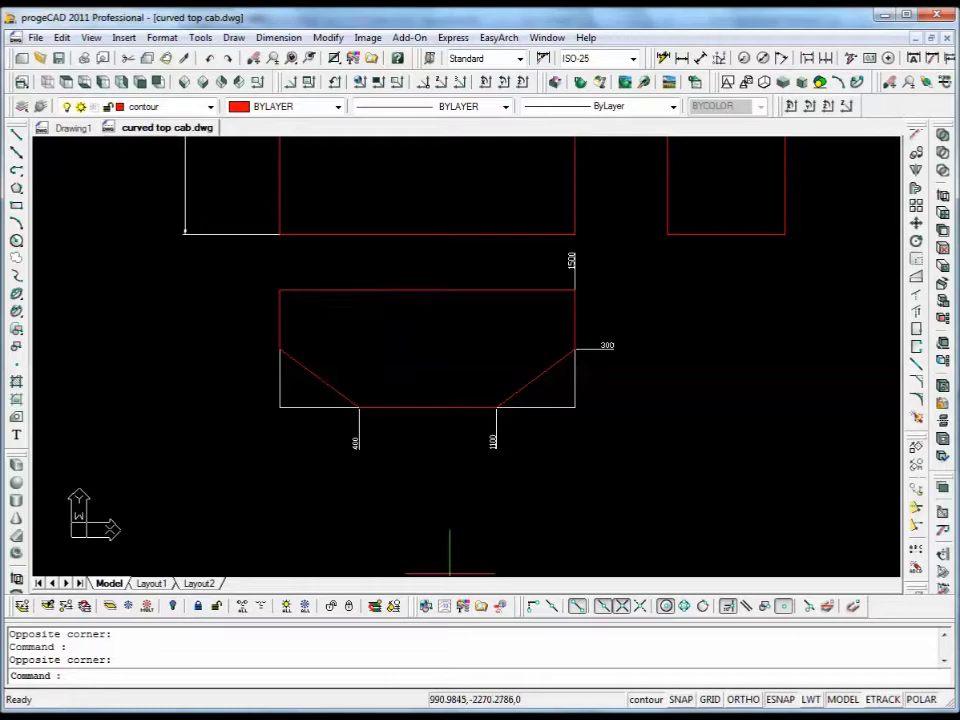
{"action": "mouse_move", "coordinate": [428, 716]}
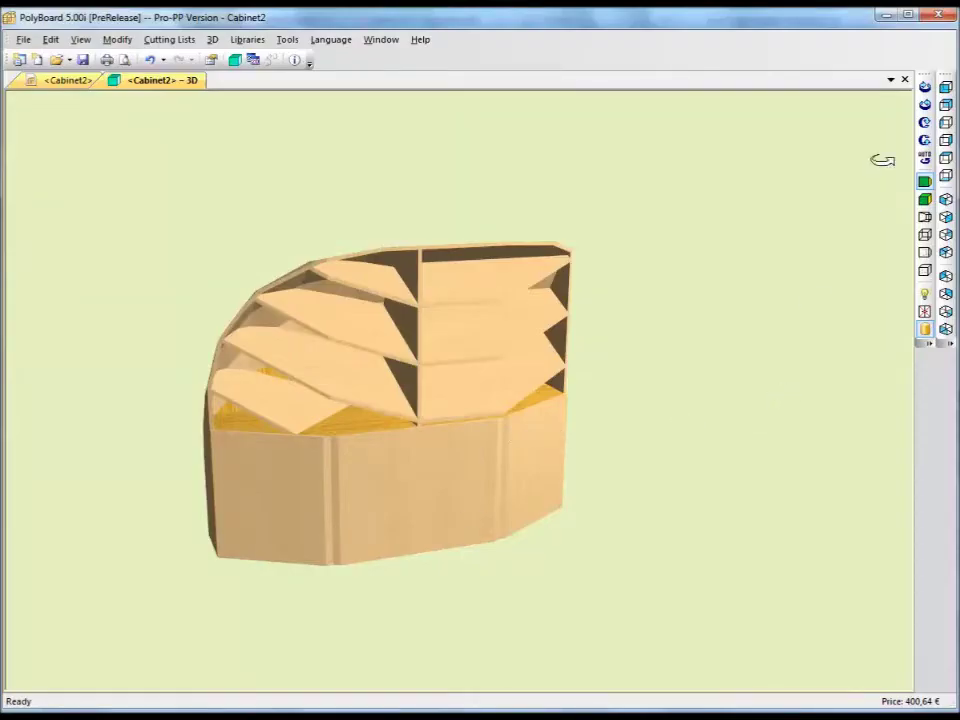
- Close the Cabinet2 3D view and document without saving changes
{"action": "left_click", "coordinate": [904, 80]}
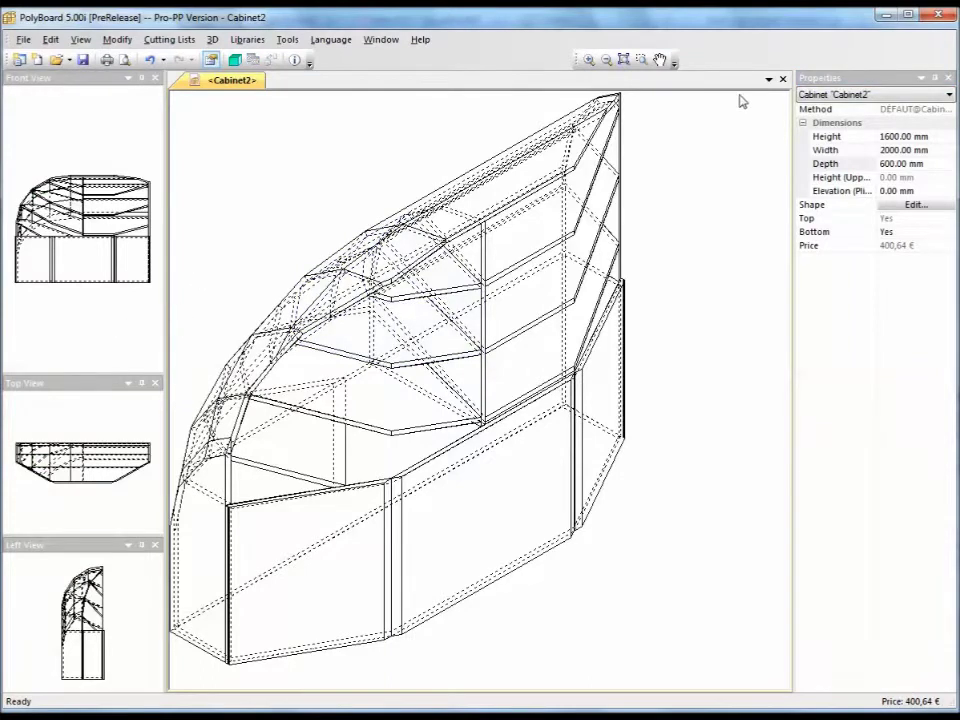
{"action": "left_click", "coordinate": [782, 80]}
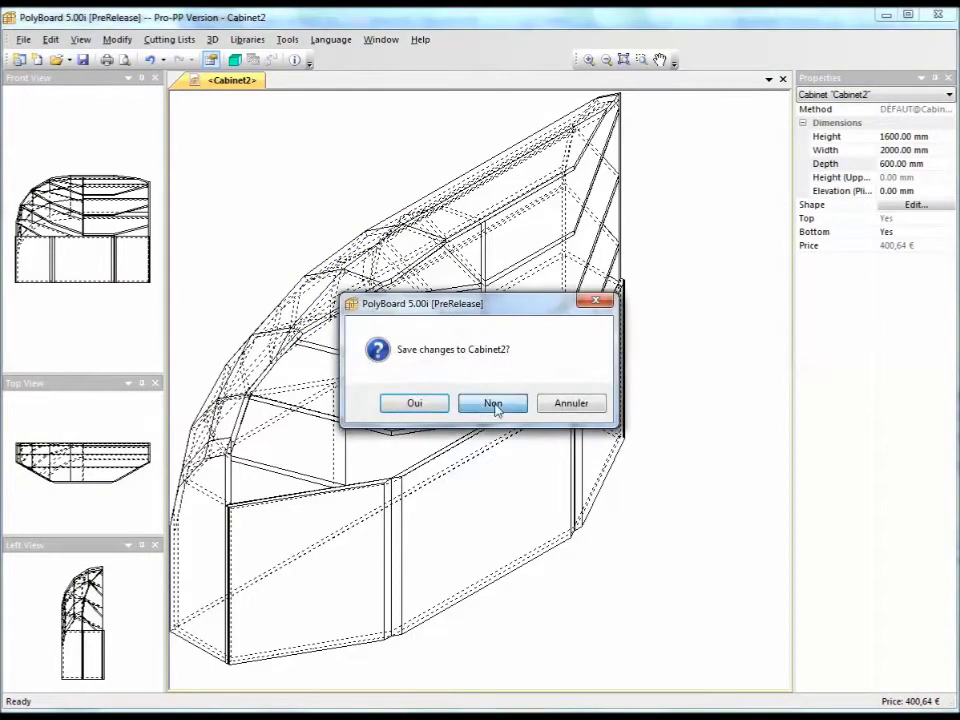
{"action": "left_click", "coordinate": [488, 404]}
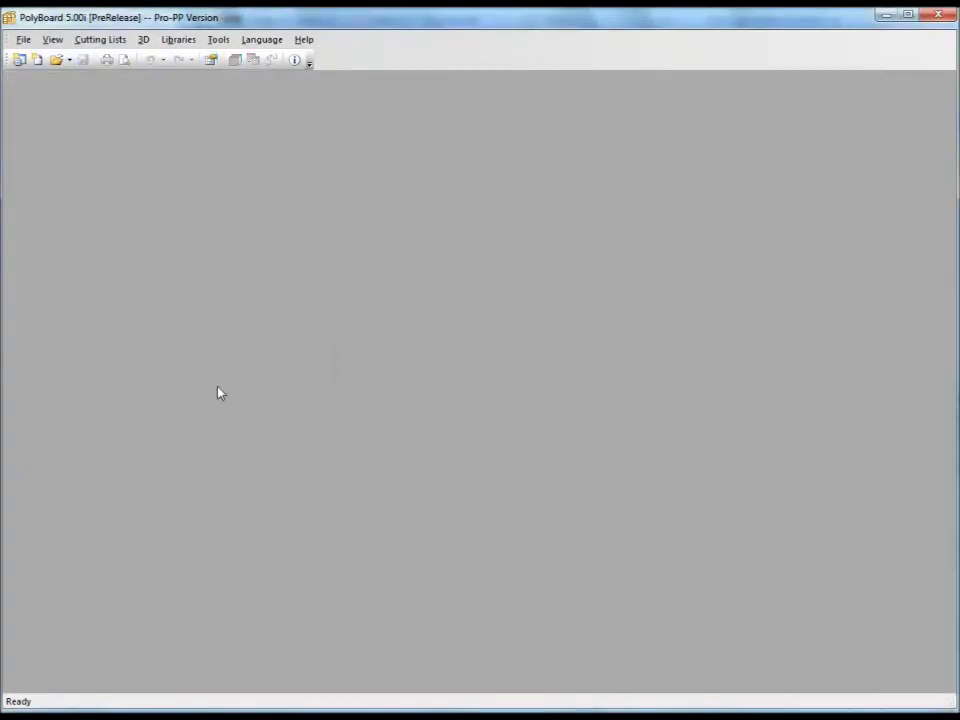
- Start a new Free Shape cabinet and bring up its Shape editor
{"action": "left_click", "coordinate": [37, 59]}
{"action": "left_click", "coordinate": [290, 296]}
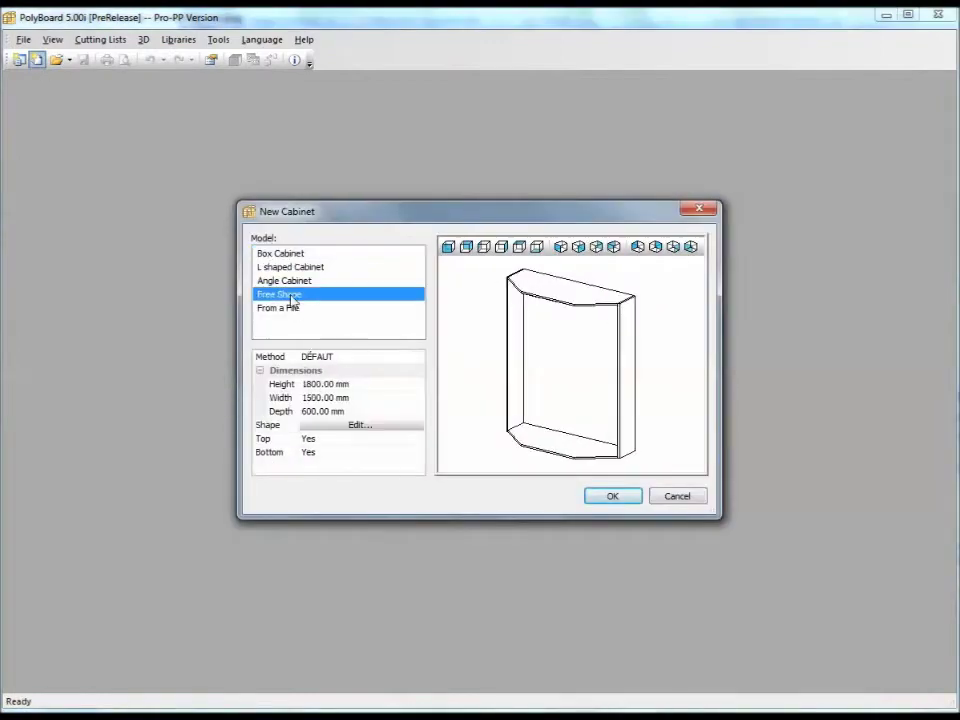
{"action": "left_click", "coordinate": [401, 432]}
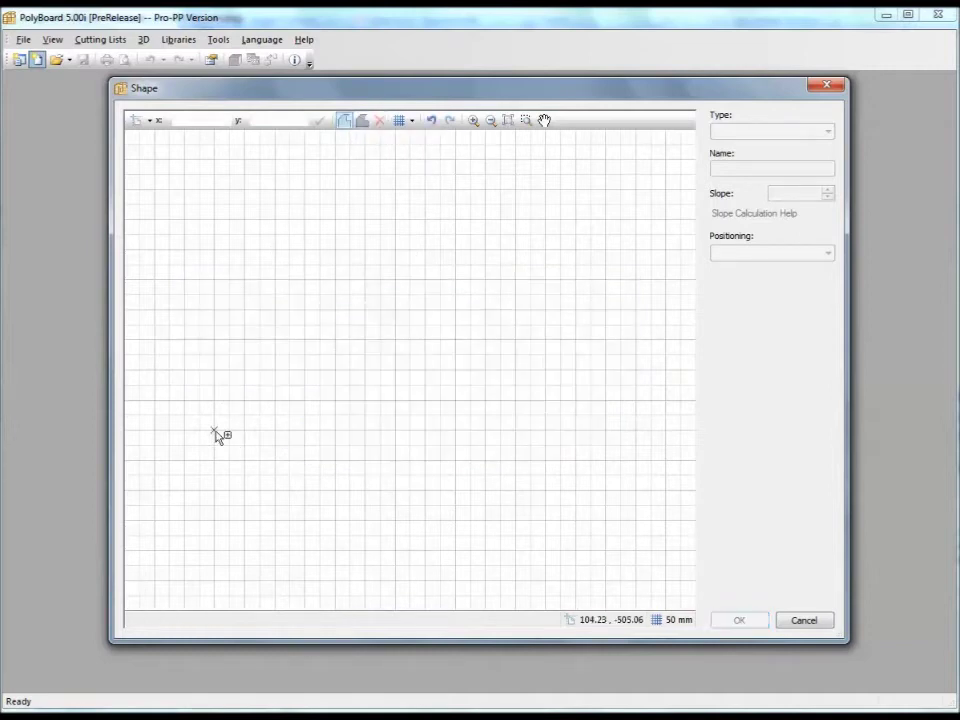
- Draw the footprint's top edge from the origin and check the trapezoid dimensions in progeCAD
{"action": "left_click", "coordinate": [190, 284]}
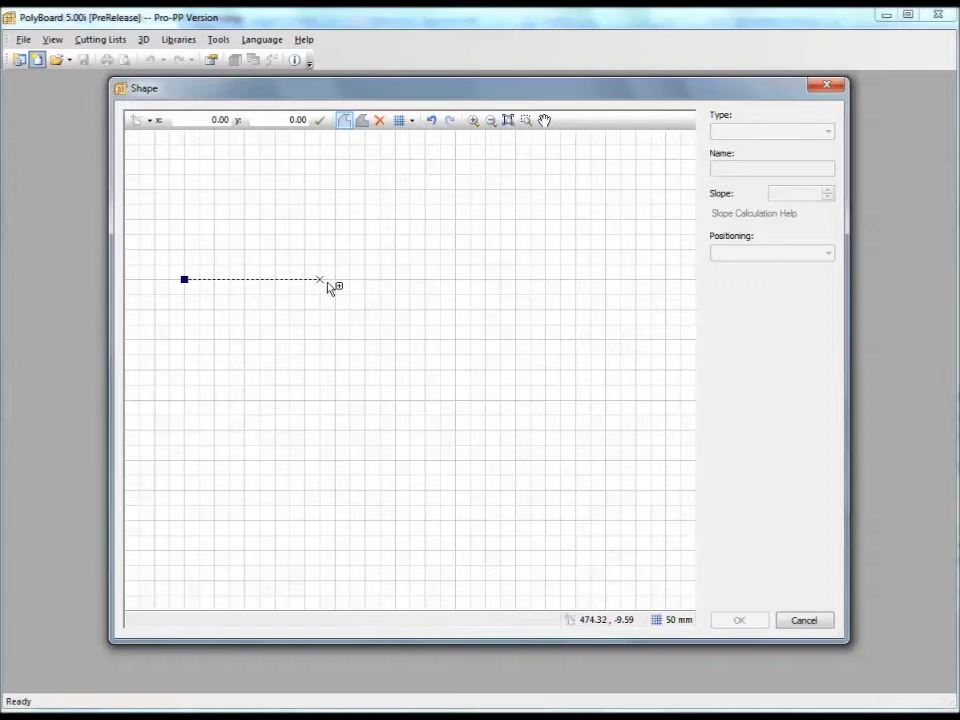
{"action": "left_click", "coordinate": [590, 279]}
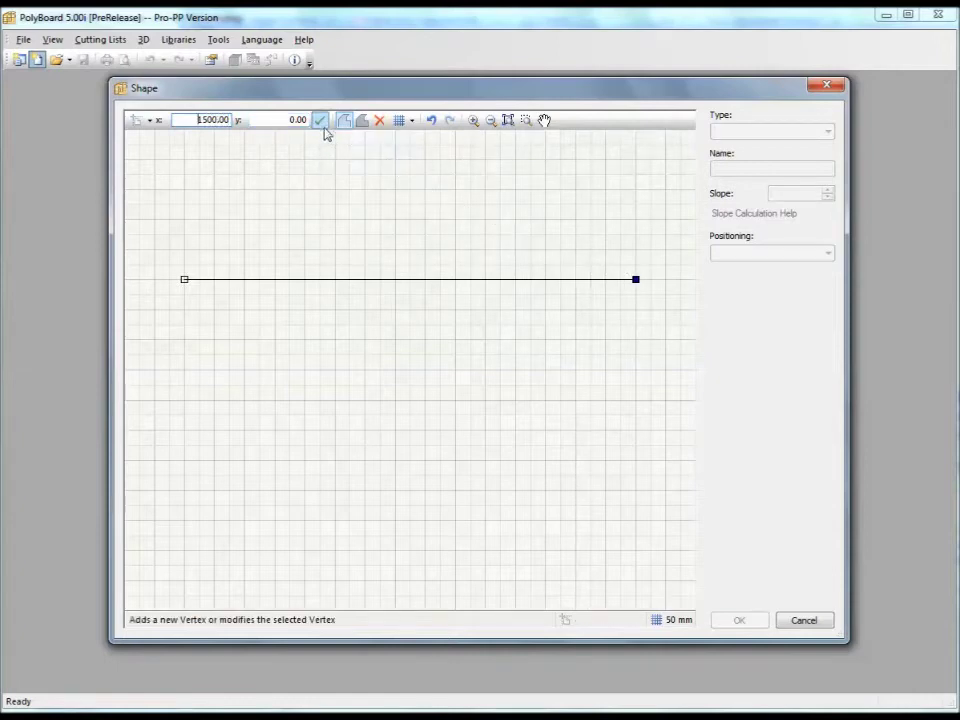
{"action": "left_click", "coordinate": [635, 279]}
{"action": "left_click", "coordinate": [433, 680]}
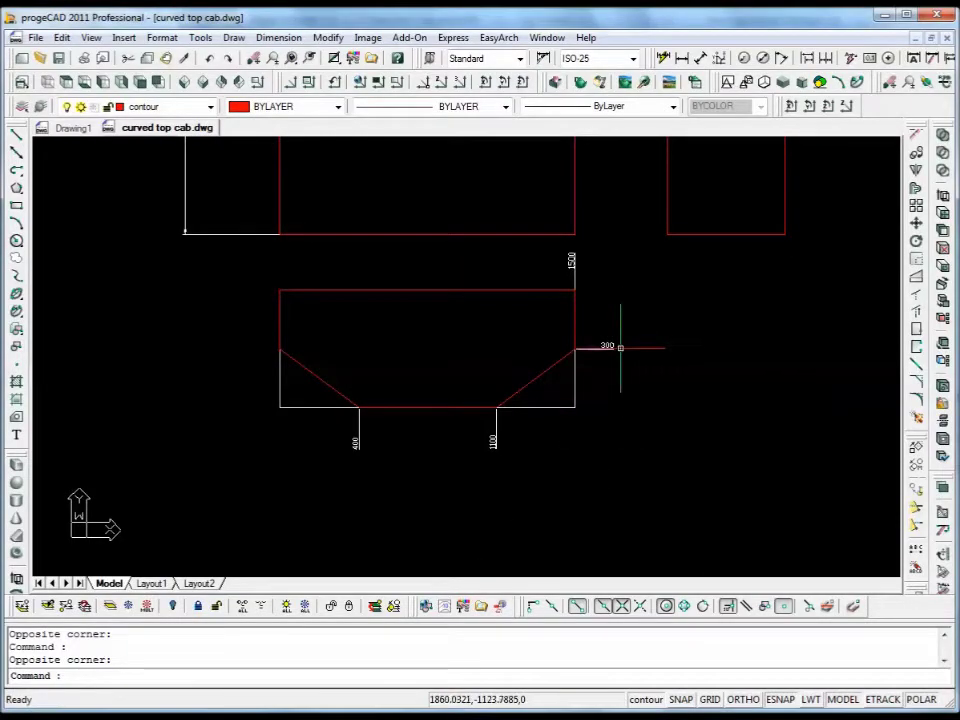
{"action": "key", "text": "alt+Tab"}
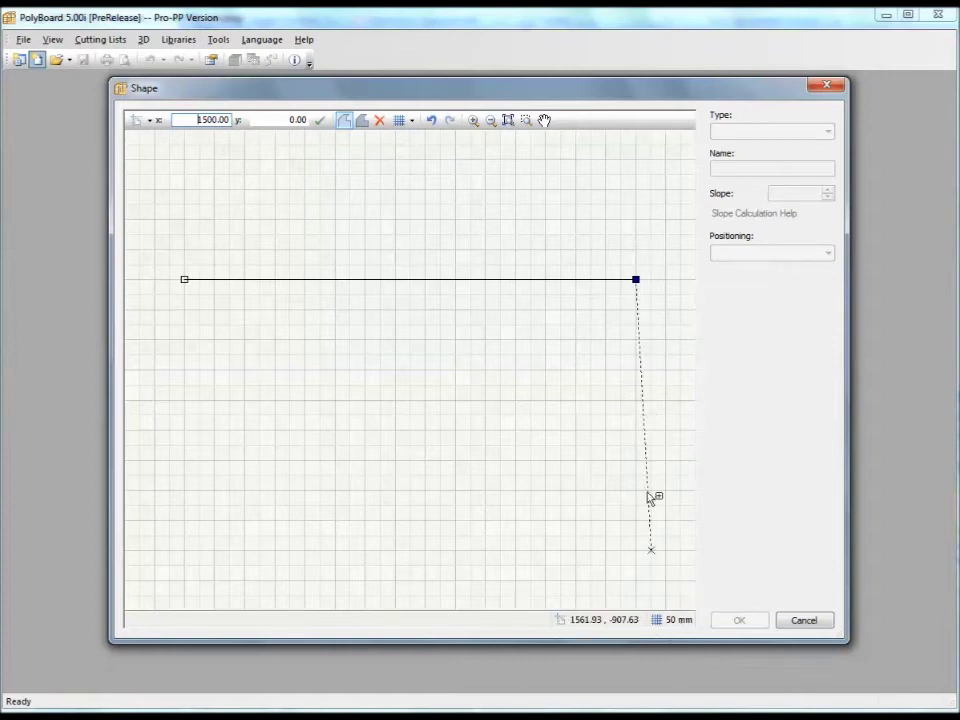
- Add outline points 300 below the right end and at exactly 1100, -600
{"action": "left_click", "coordinate": [636, 370]}
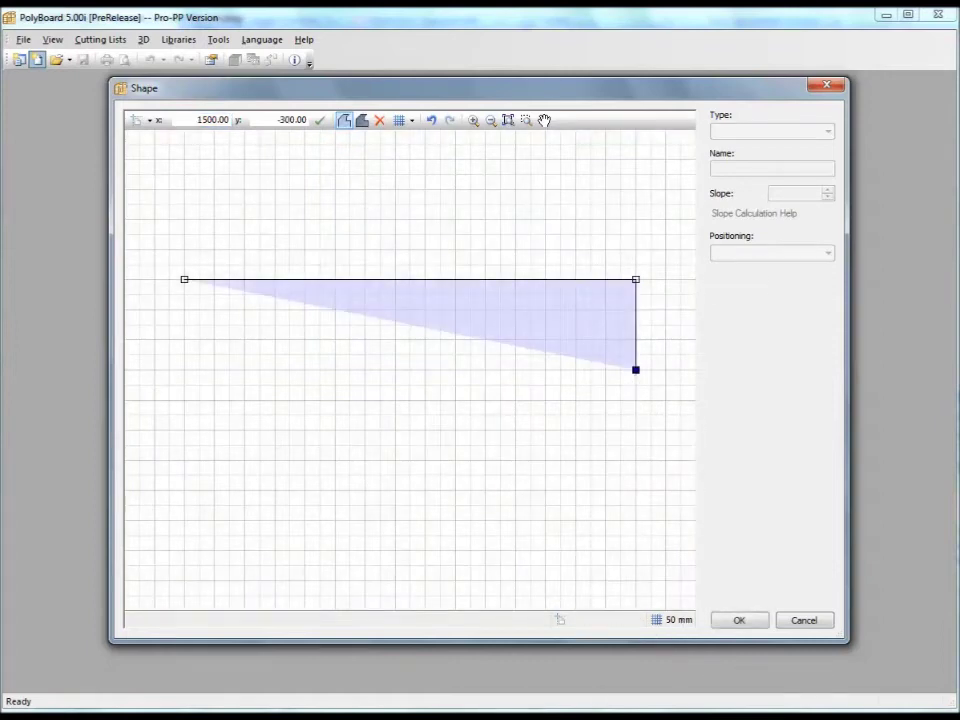
{"action": "key", "text": "alt+Tab"}
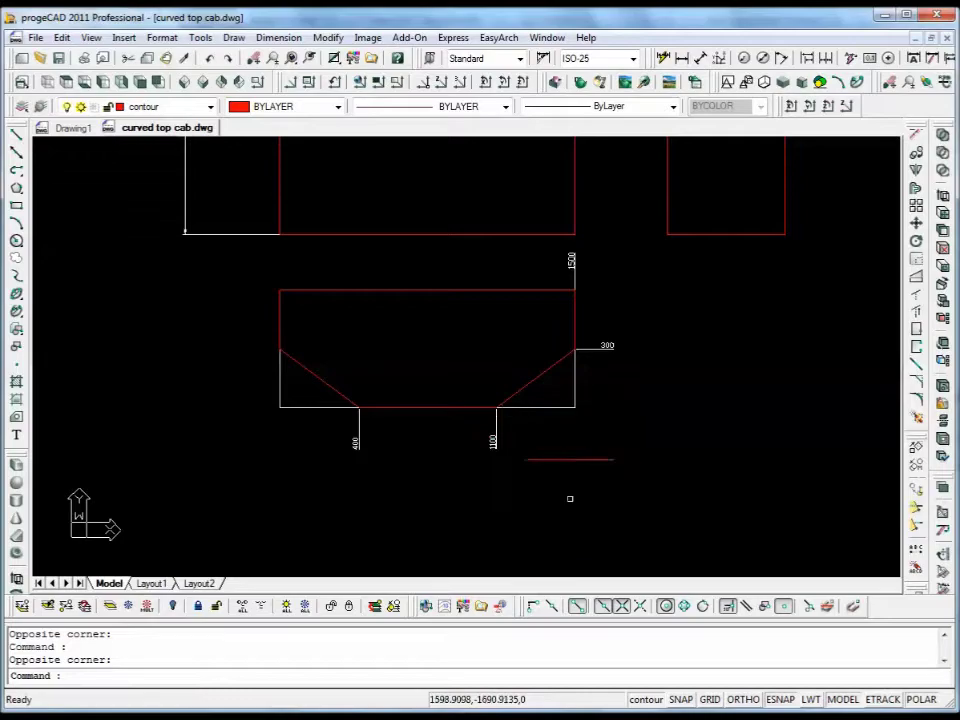
{"action": "key", "text": "alt+Tab"}
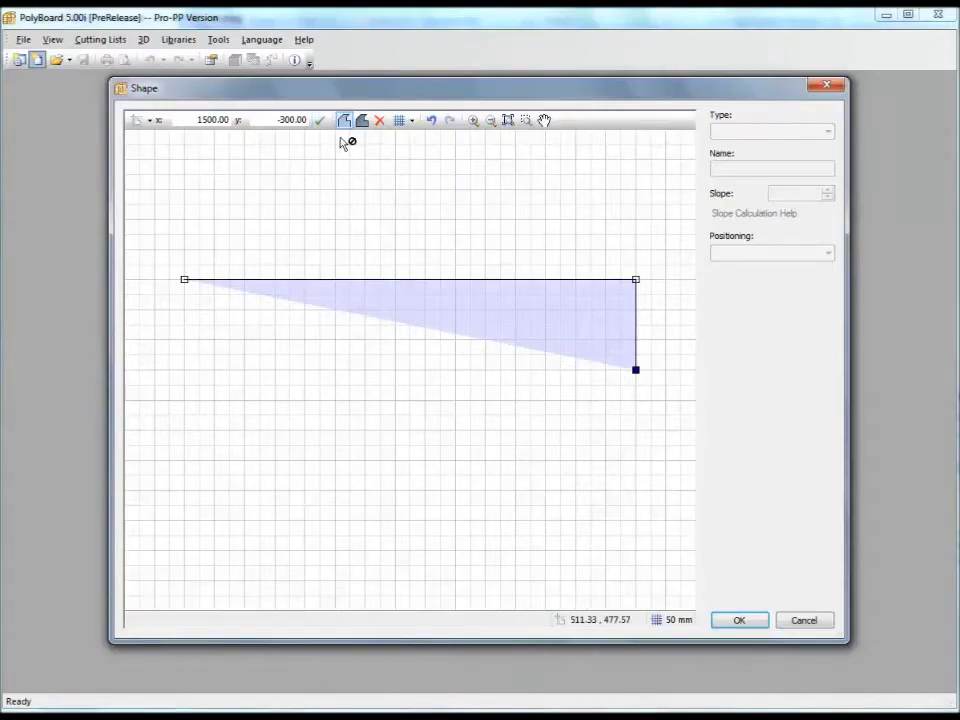
{"action": "left_click", "coordinate": [531, 430]}
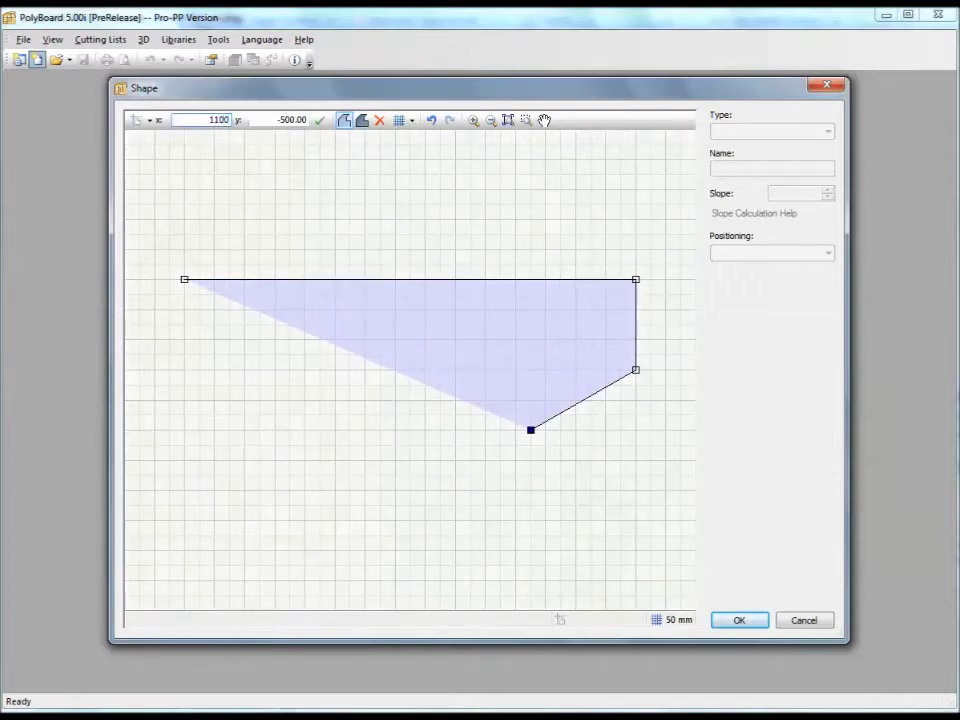
{"action": "left_click", "coordinate": [281, 118]}
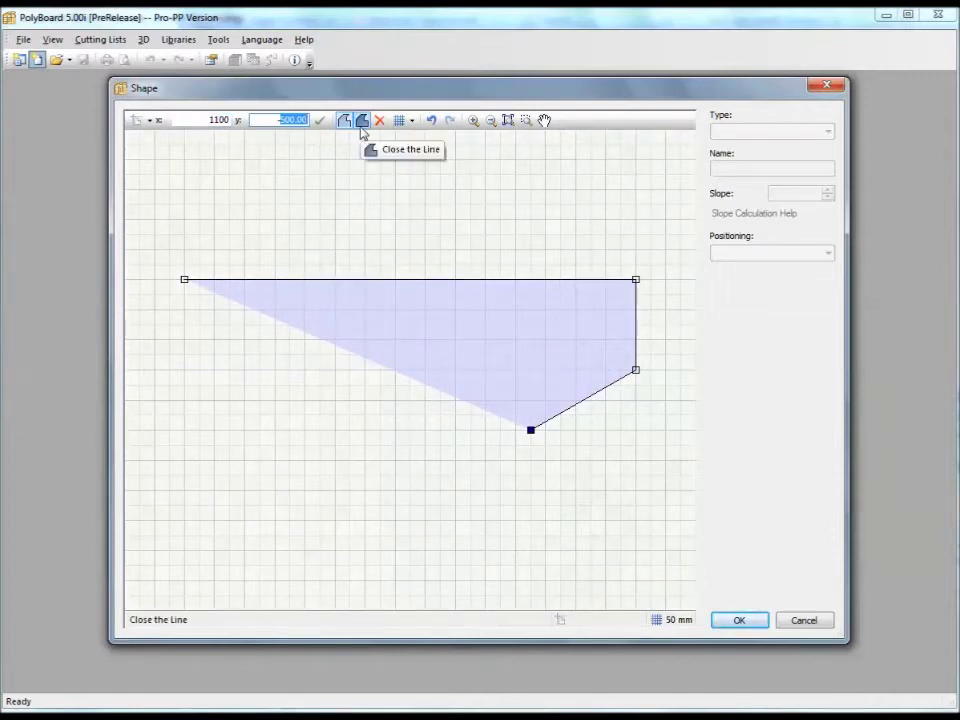
{"action": "left_click", "coordinate": [319, 120]}
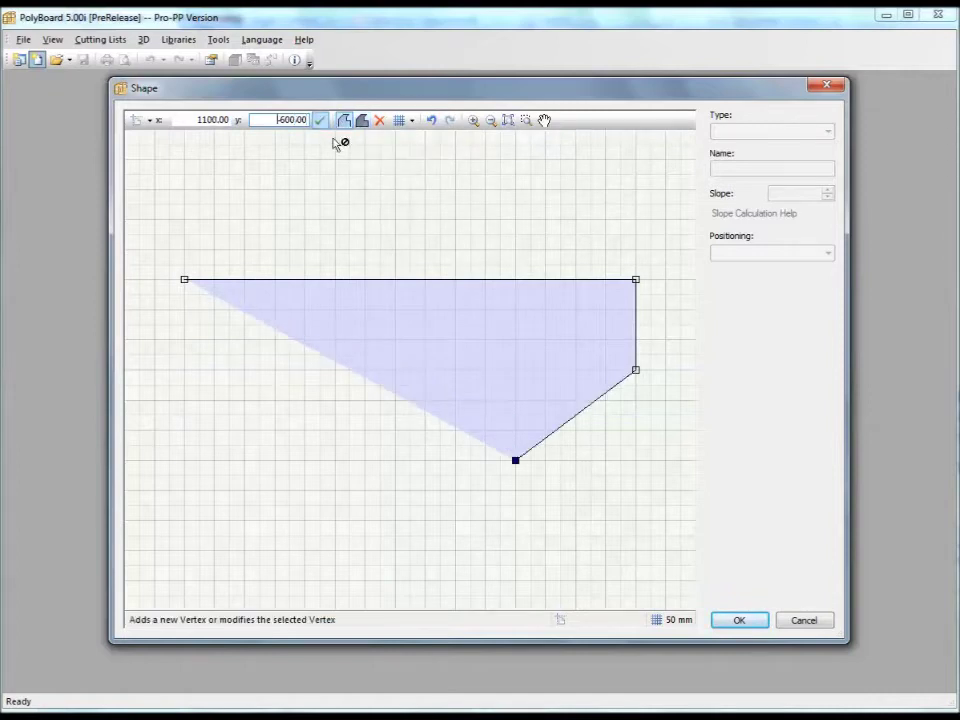
- Add a bottom point at X 400, reopen the outline and add a corner at 0, -300
{"action": "left_click", "coordinate": [275, 460]}
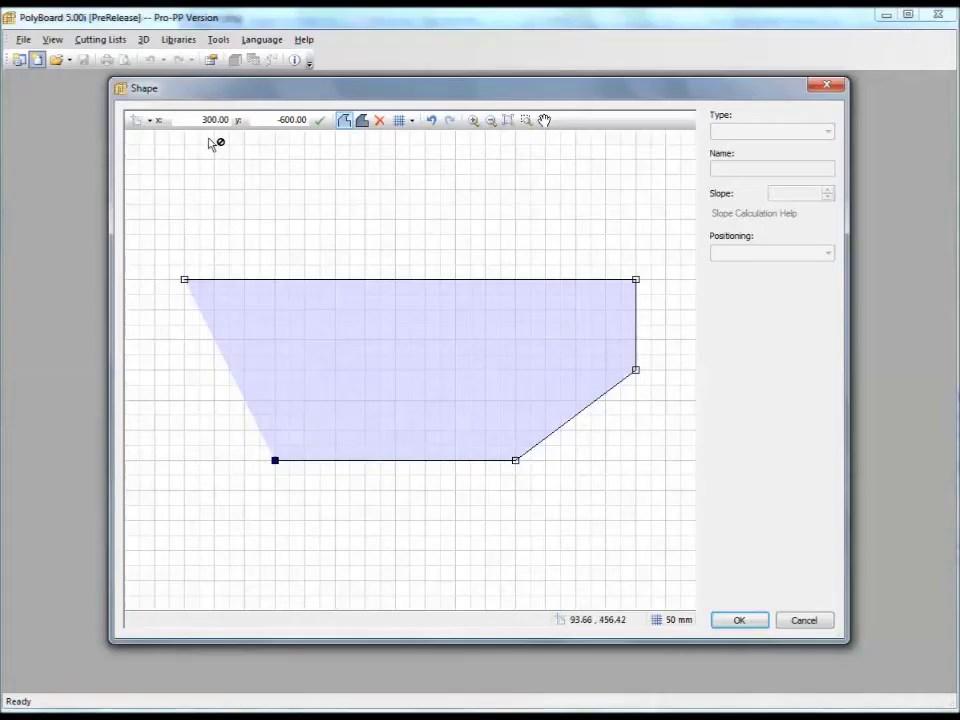
{"action": "left_click_drag", "start_coordinate": [197, 120], "coordinate": [266, 123]}
{"action": "type", "text": "400"}
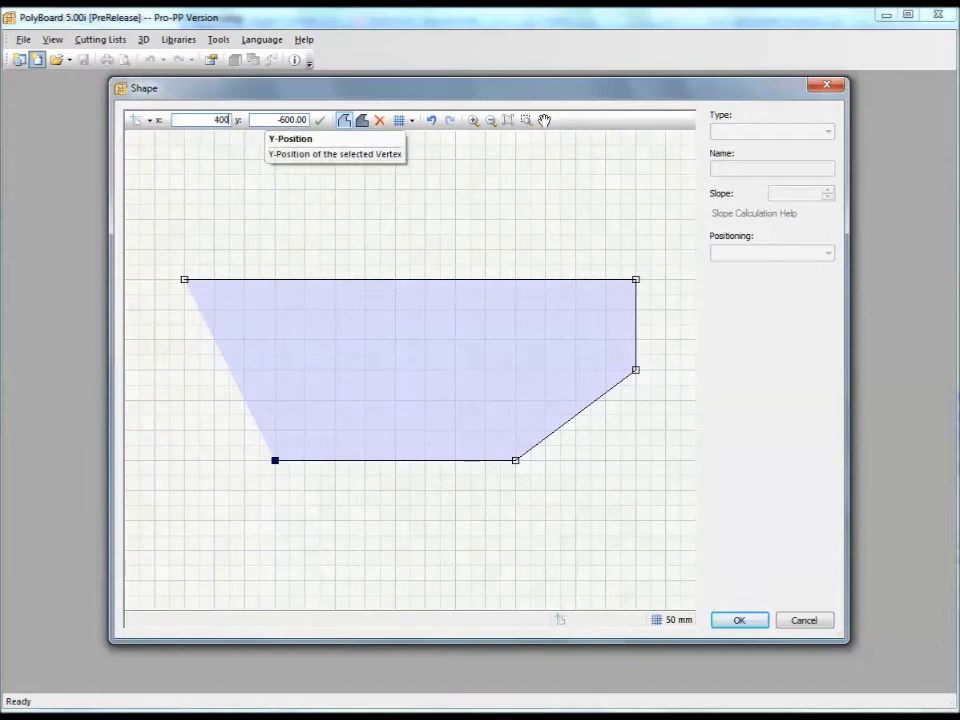
{"action": "left_click", "coordinate": [320, 121]}
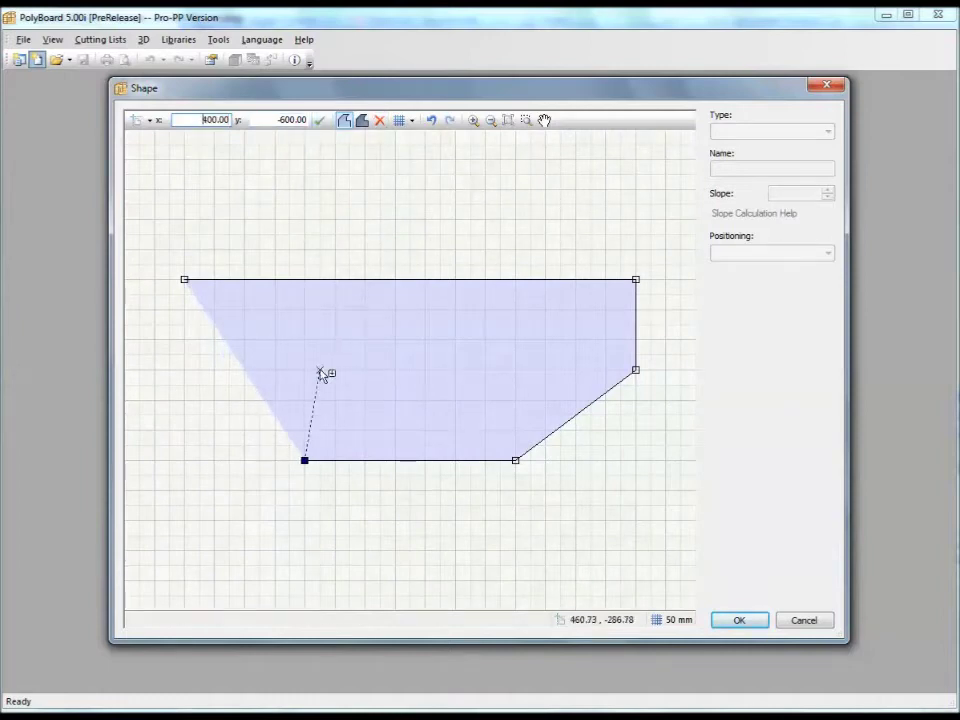
{"action": "left_click", "coordinate": [364, 123]}
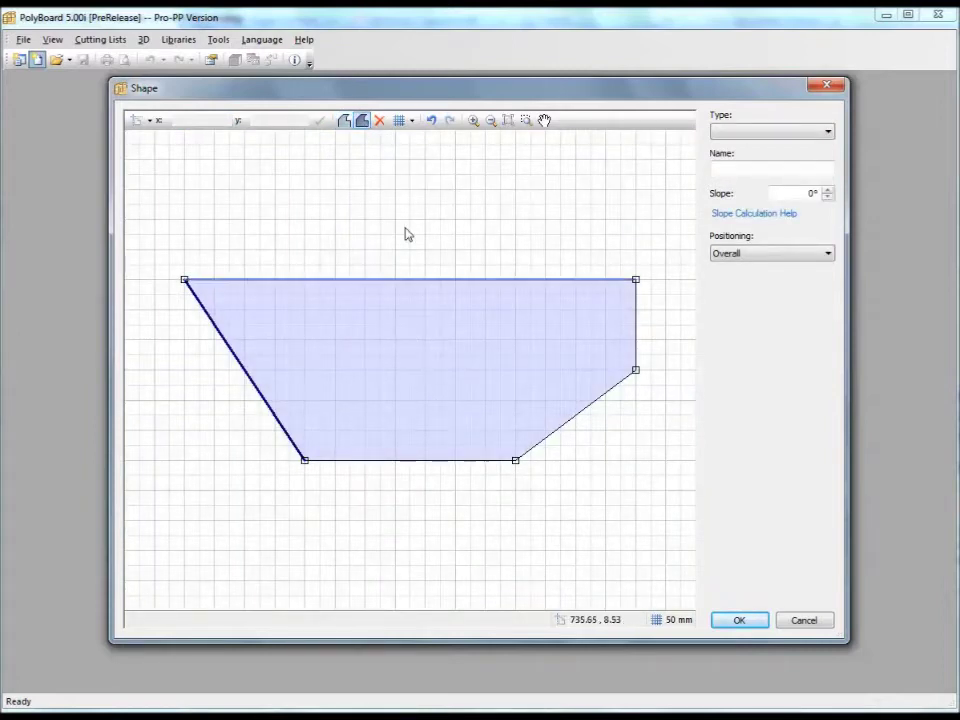
{"action": "left_click", "coordinate": [431, 120]}
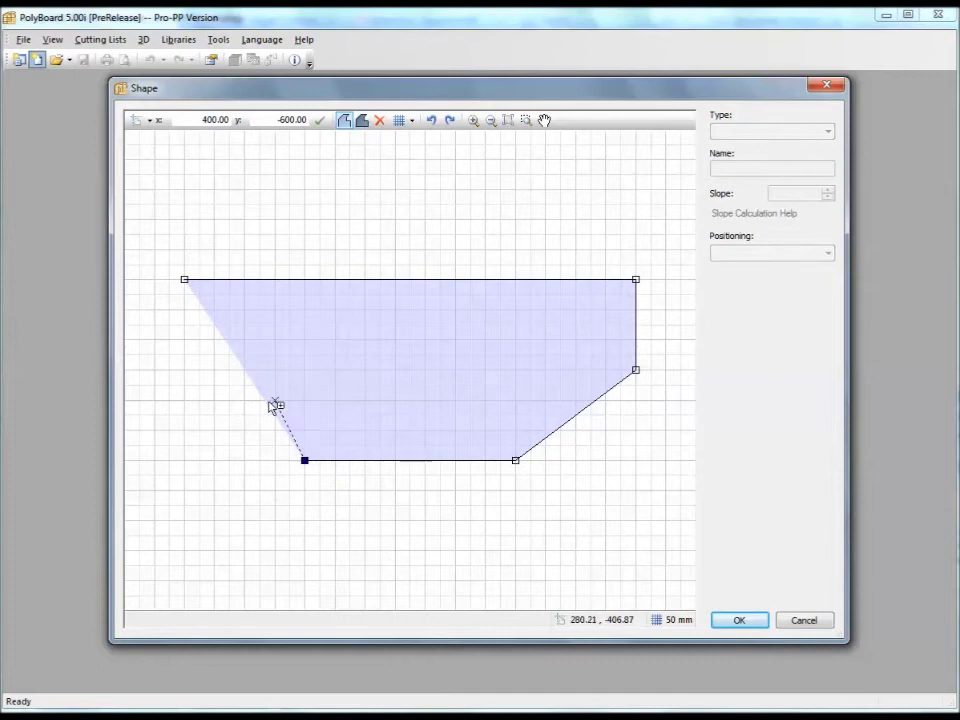
{"action": "left_click", "coordinate": [184, 370]}
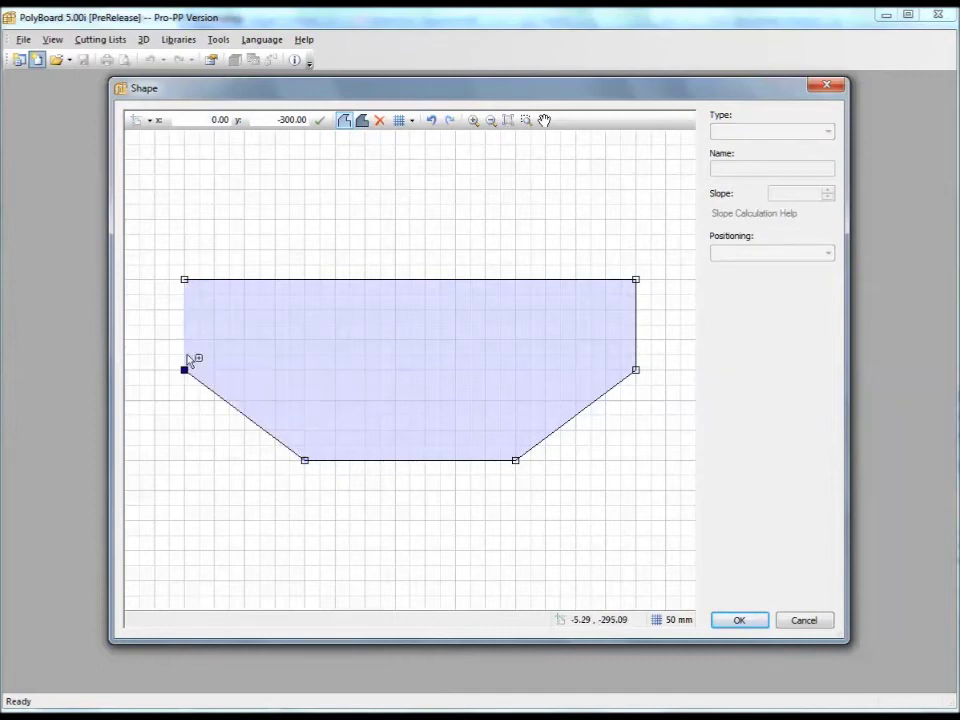
- Close the footprint outline and set its top edge type to Back
{"action": "left_click", "coordinate": [363, 122]}
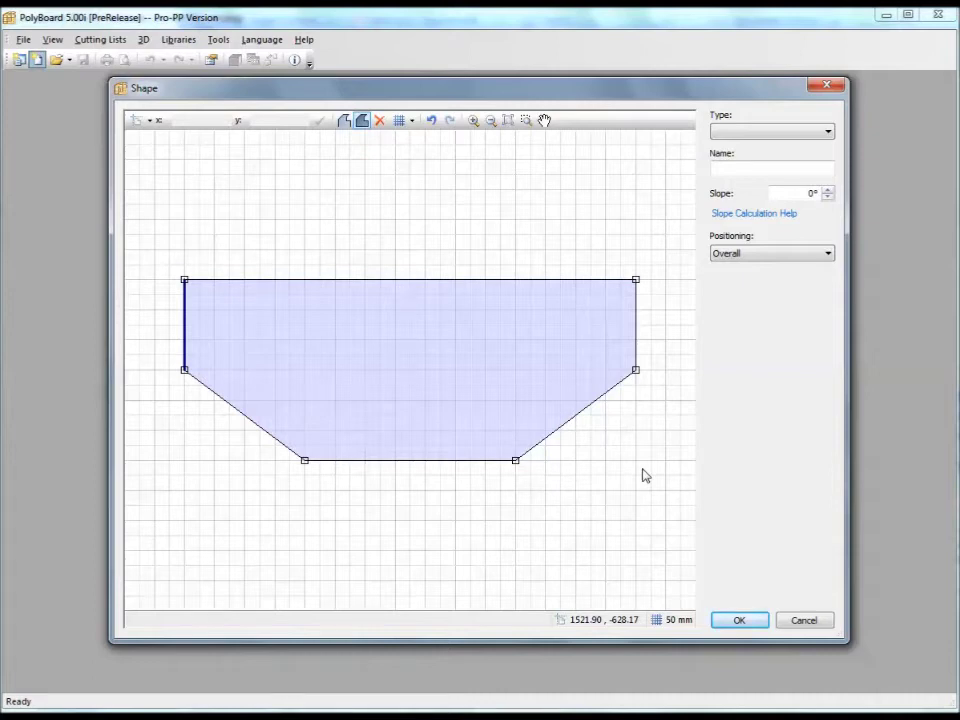
{"action": "left_click", "coordinate": [575, 281]}
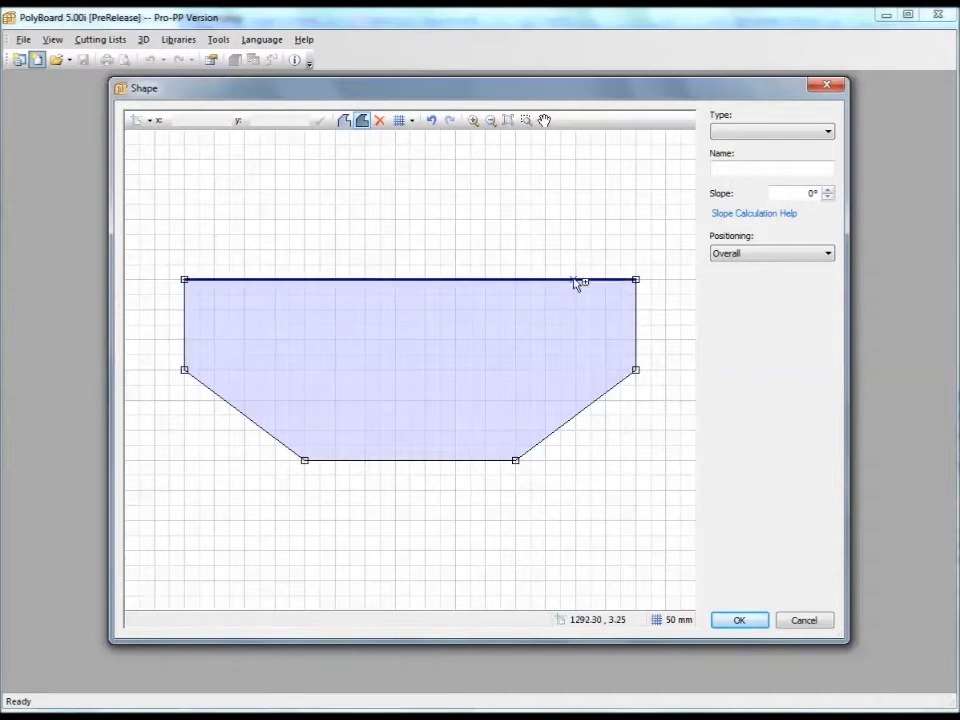
{"action": "left_click", "coordinate": [735, 132]}
{"action": "left_click", "coordinate": [739, 156]}
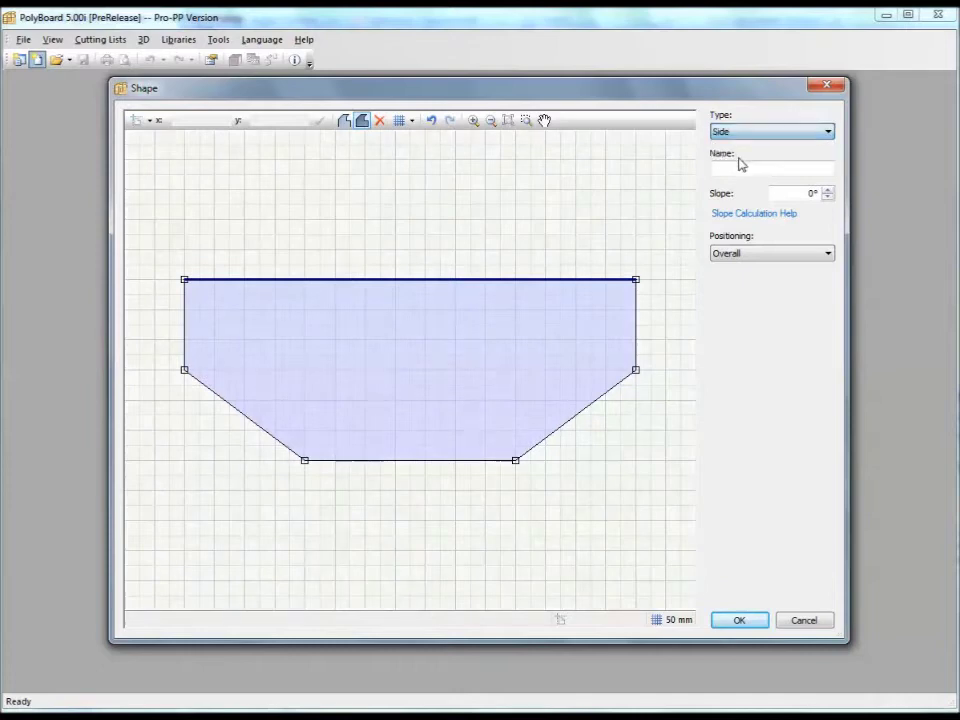
{"action": "left_click", "coordinate": [745, 132]}
{"action": "left_click", "coordinate": [752, 167]}
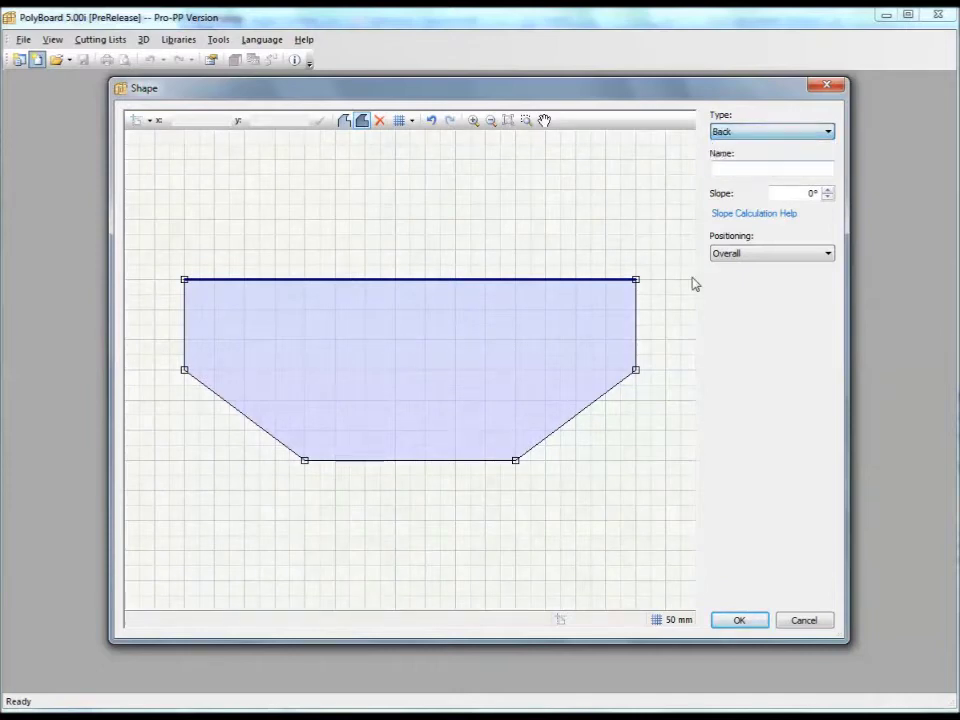
- Set the right edge to Side, and the lower-right diagonal and bottom edge to Frontage
{"action": "left_click", "coordinate": [637, 340]}
{"action": "left_click", "coordinate": [738, 132]}
{"action": "left_click", "coordinate": [739, 156]}
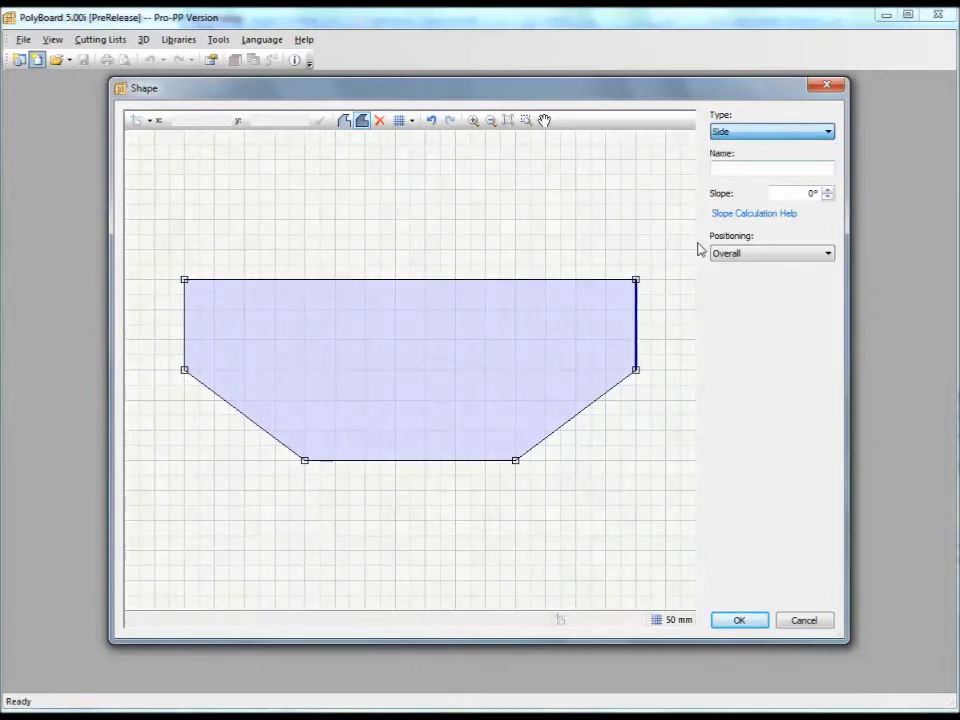
{"action": "left_click", "coordinate": [600, 403]}
{"action": "left_click", "coordinate": [760, 132]}
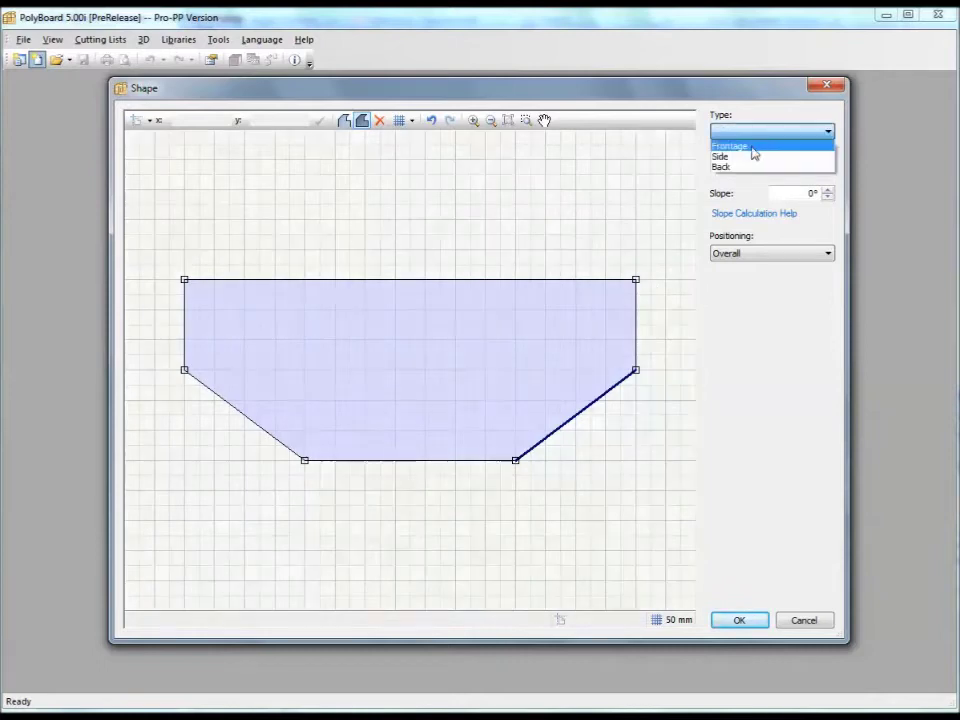
{"action": "left_click", "coordinate": [740, 143]}
{"action": "left_click", "coordinate": [429, 461]}
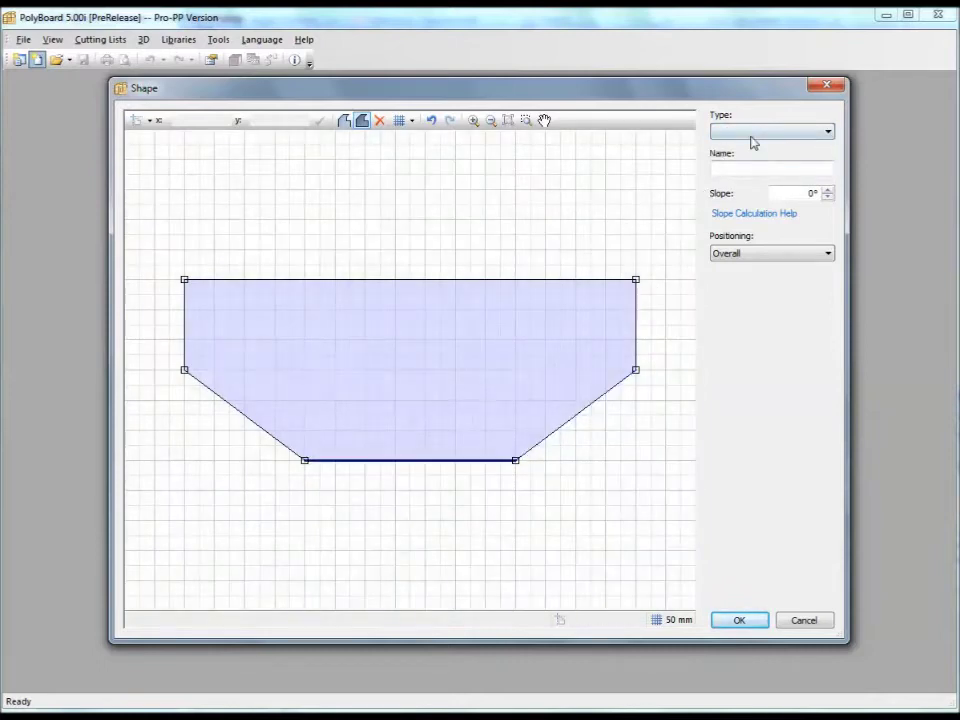
{"action": "left_click", "coordinate": [752, 132]}
{"action": "left_click", "coordinate": [745, 146]}
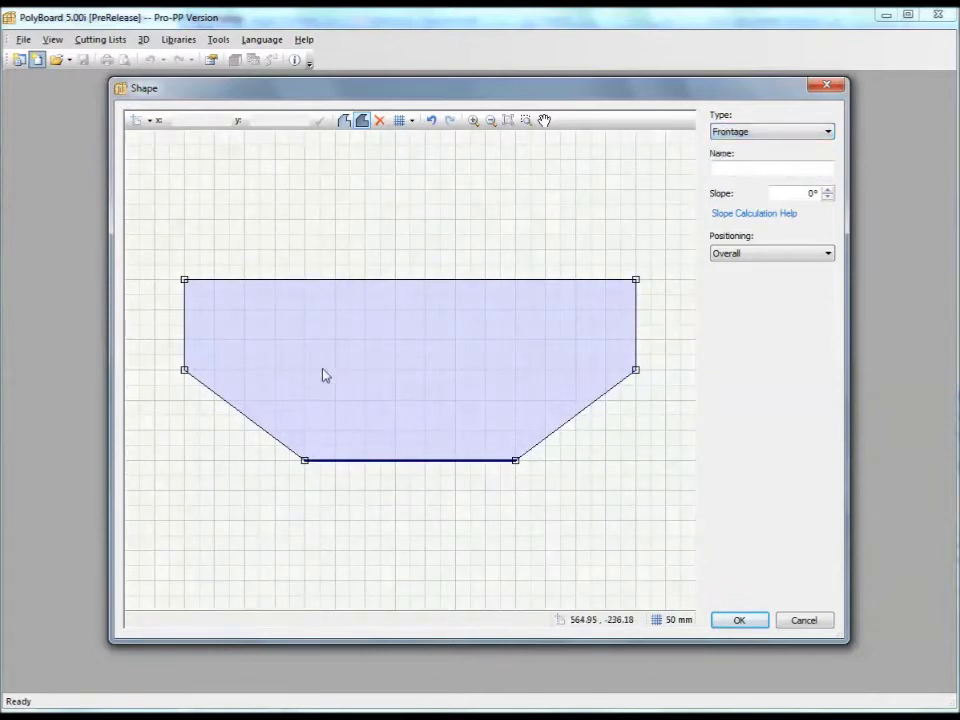
- Set the lower-left diagonal to Frontage and left edge to Side, then create Cabinet3
{"action": "left_click", "coordinate": [247, 418]}
{"action": "left_click", "coordinate": [738, 132]}
{"action": "left_click", "coordinate": [733, 145]}
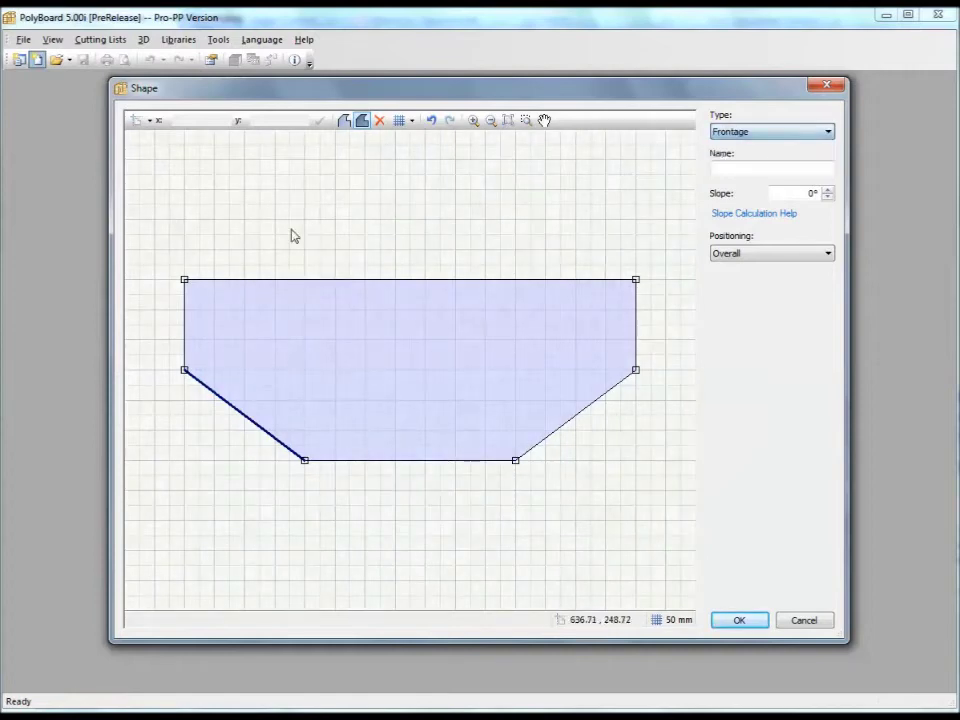
{"action": "left_click", "coordinate": [185, 316]}
{"action": "left_click", "coordinate": [731, 133]}
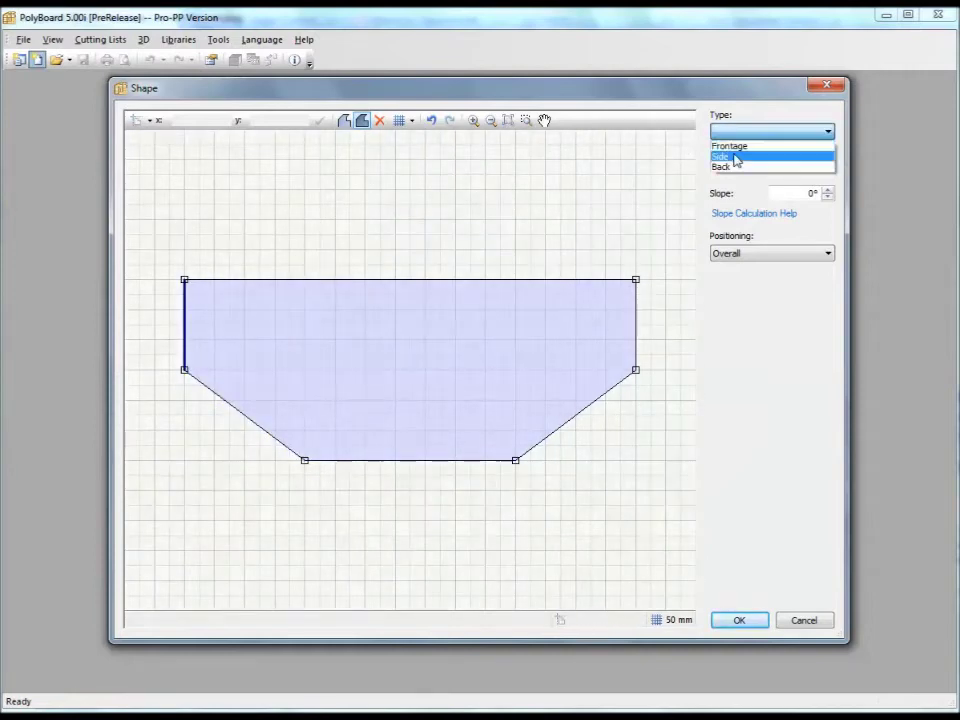
{"action": "left_click", "coordinate": [735, 157]}
{"action": "left_click", "coordinate": [737, 621]}
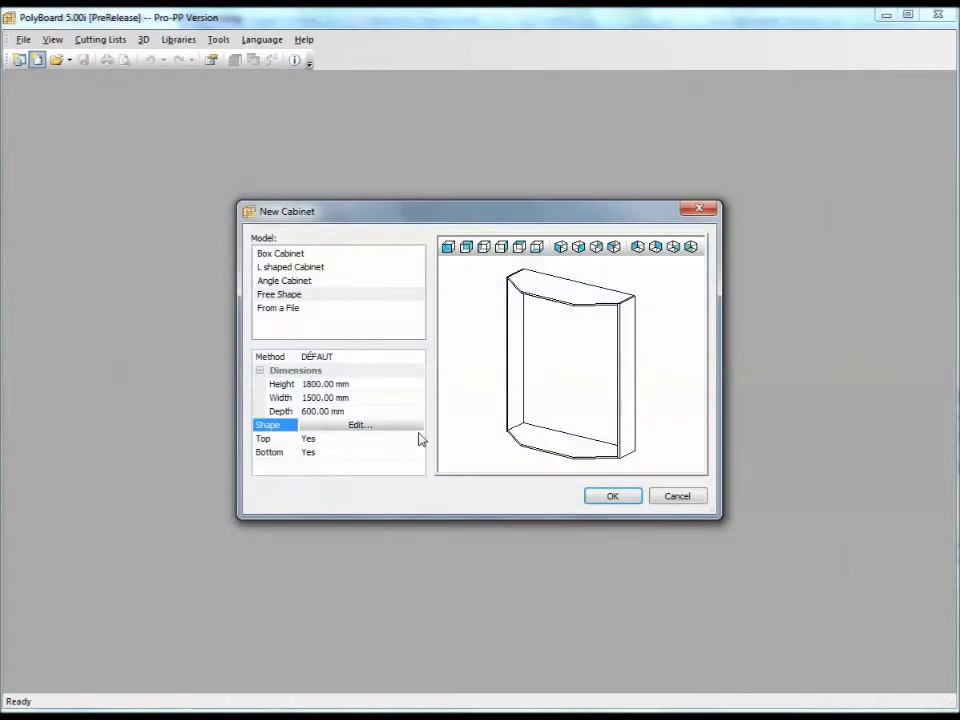
{"action": "left_click", "coordinate": [610, 496]}
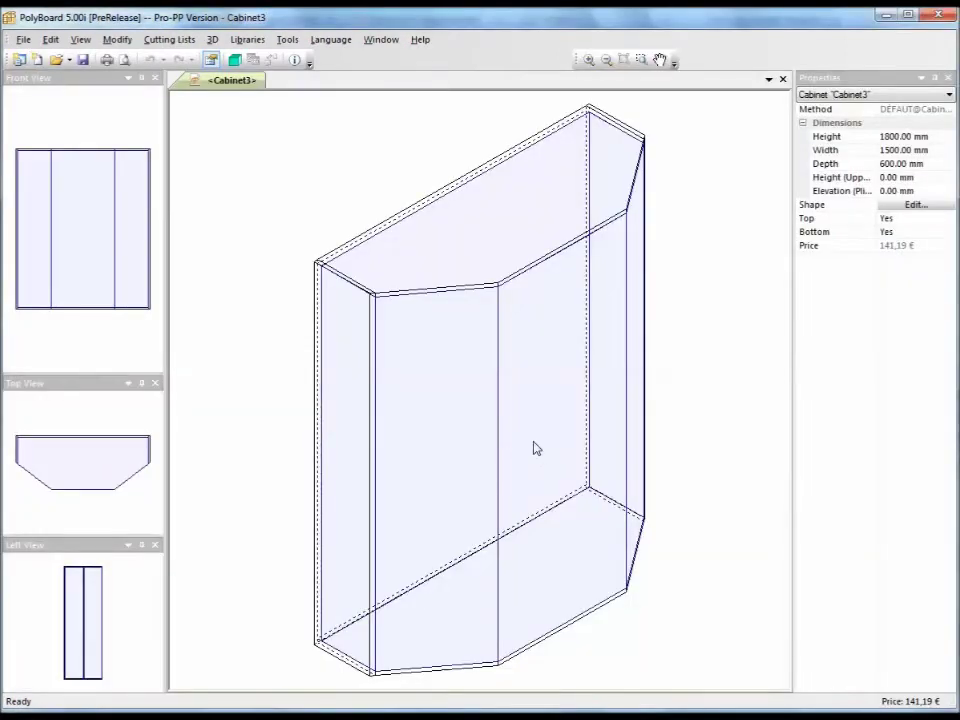
- Open a textured 3D view of Cabinet3, orbit it, then return to the design view and clear the selection
{"action": "left_click", "coordinate": [234, 59]}
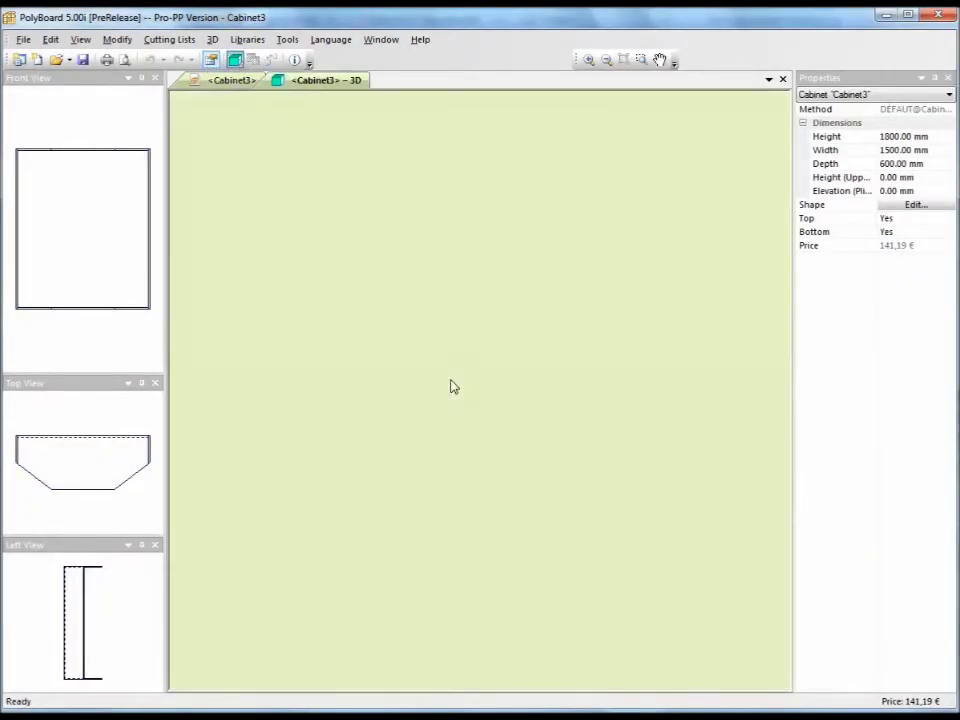
{"action": "left_click_drag", "start_coordinate": [479, 407], "coordinate": [213, 420]}
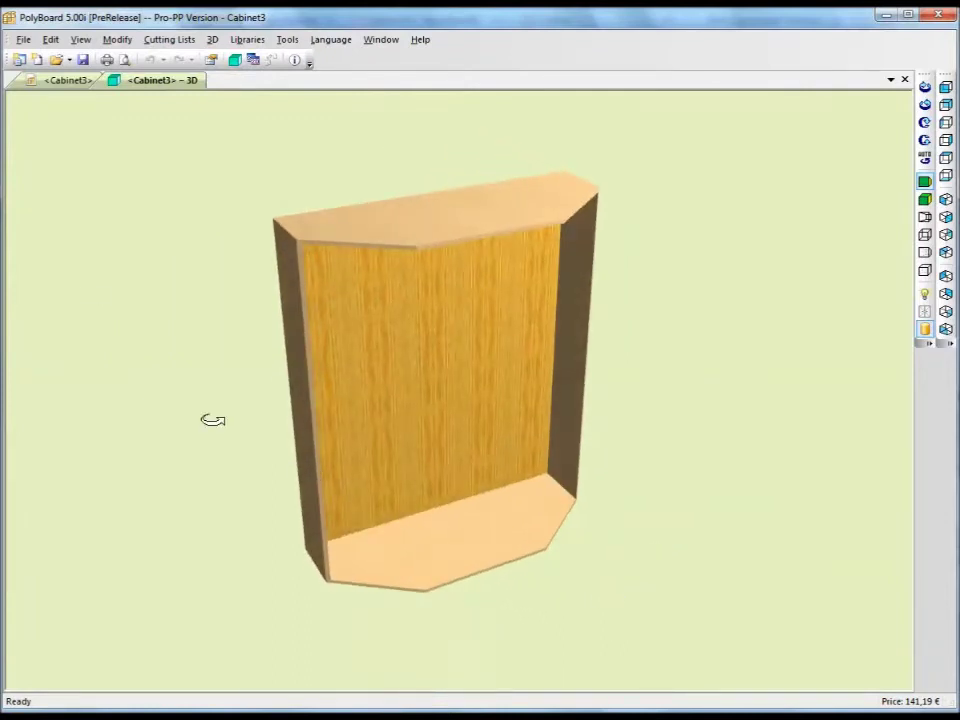
{"action": "left_click", "coordinate": [68, 80]}
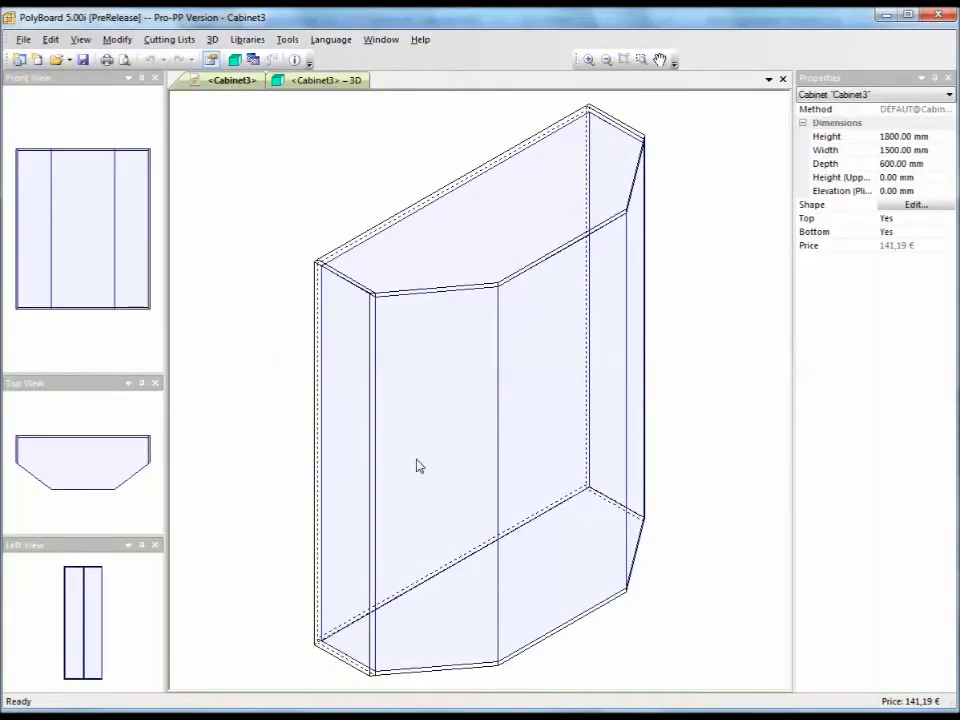
{"action": "key", "text": "Delete"}
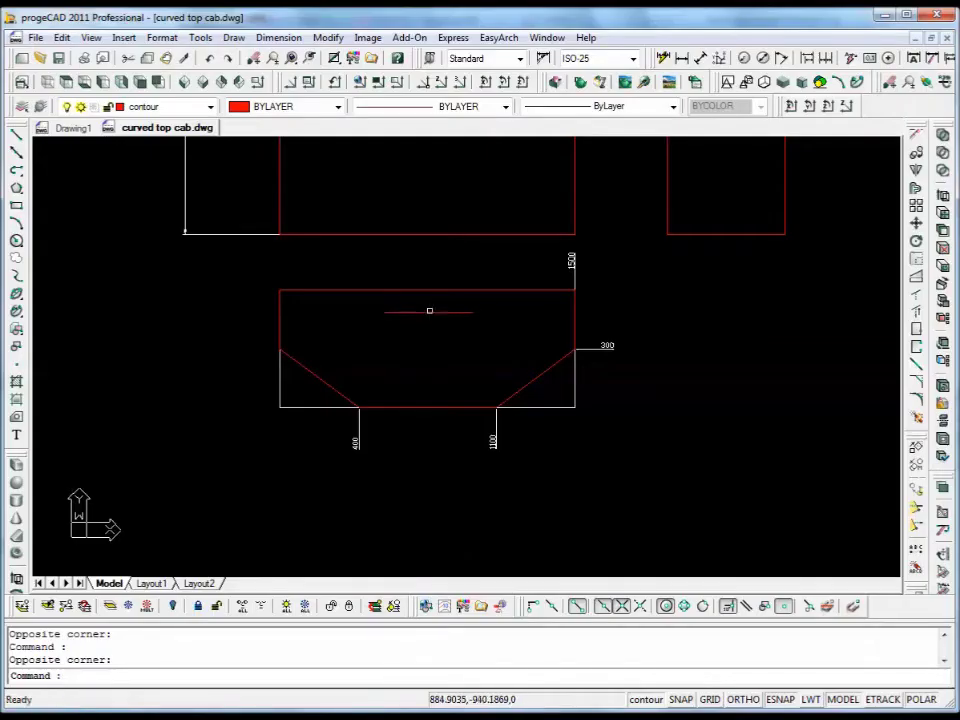
- Pan and zoom the progeCAD drawing onto the curved top profile to read its dimensions
{"action": "middle_click_drag", "start_coordinate": [429, 311], "coordinate": [439, 475]}
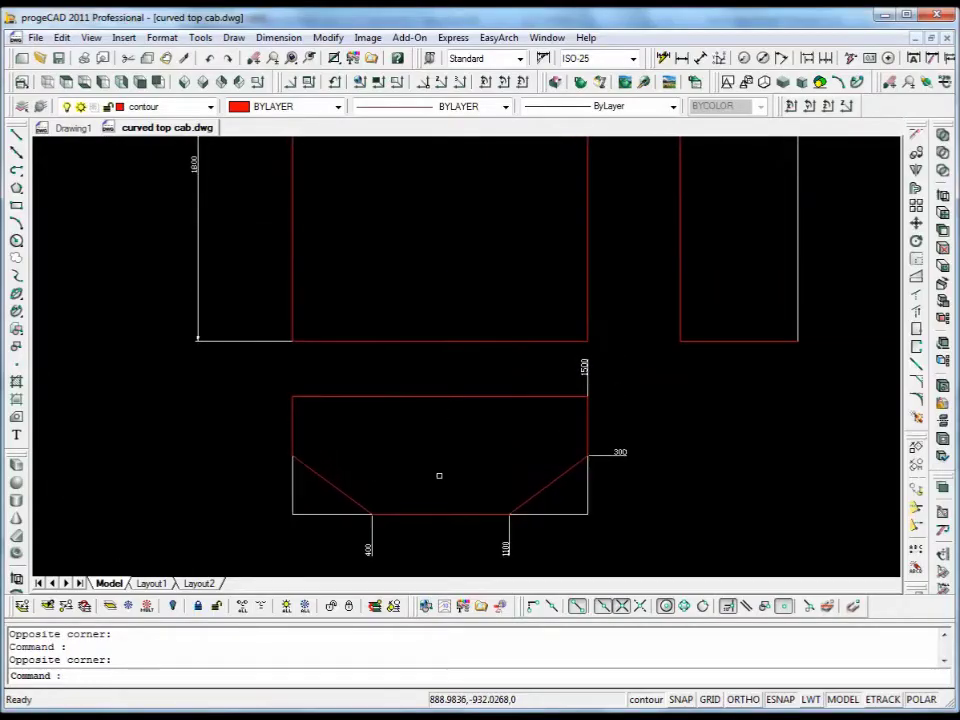
{"action": "middle_click_drag", "start_coordinate": [412, 243], "coordinate": [398, 339]}
{"action": "middle_click_drag", "start_coordinate": [392, 285], "coordinate": [401, 345]}
{"action": "mouse_move", "coordinate": [361, 237]}
{"action": "middle_mouse_down"}
{"action": "mouse_move", "coordinate": [365, 337]}
{"action": "mouse_move", "coordinate": [373, 328]}
{"action": "middle_mouse_up"}
{"action": "scroll", "coordinate": [368, 337], "scroll_direction": "up", "scroll_amount": 2}
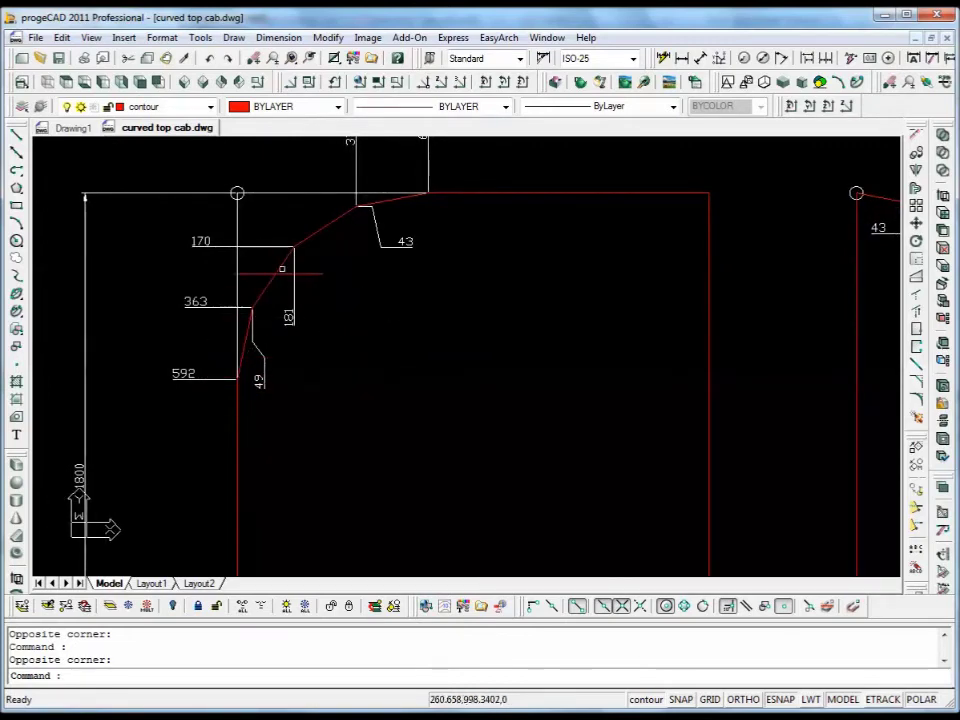
{"action": "mouse_move", "coordinate": [426, 360]}
{"action": "middle_mouse_down"}
{"action": "mouse_move", "coordinate": [424, 386]}
{"action": "mouse_move", "coordinate": [398, 396]}
{"action": "middle_mouse_up"}
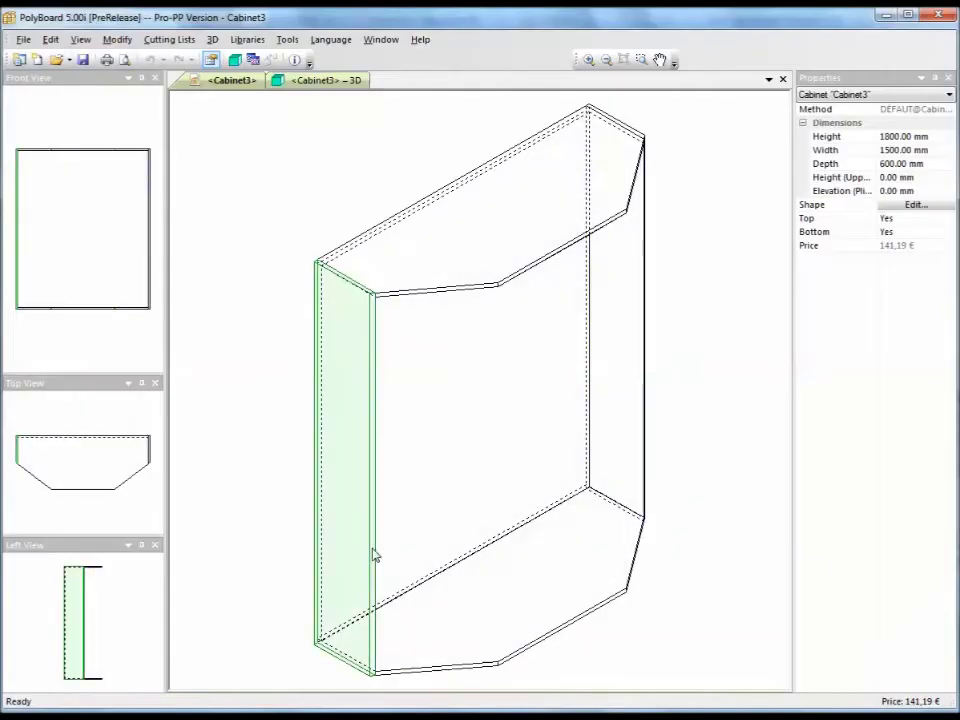
- Open Modify > Top > Multiple Slope Top, select Profile 1's left vertex and edit its y value
{"action": "left_click", "coordinate": [117, 39]}
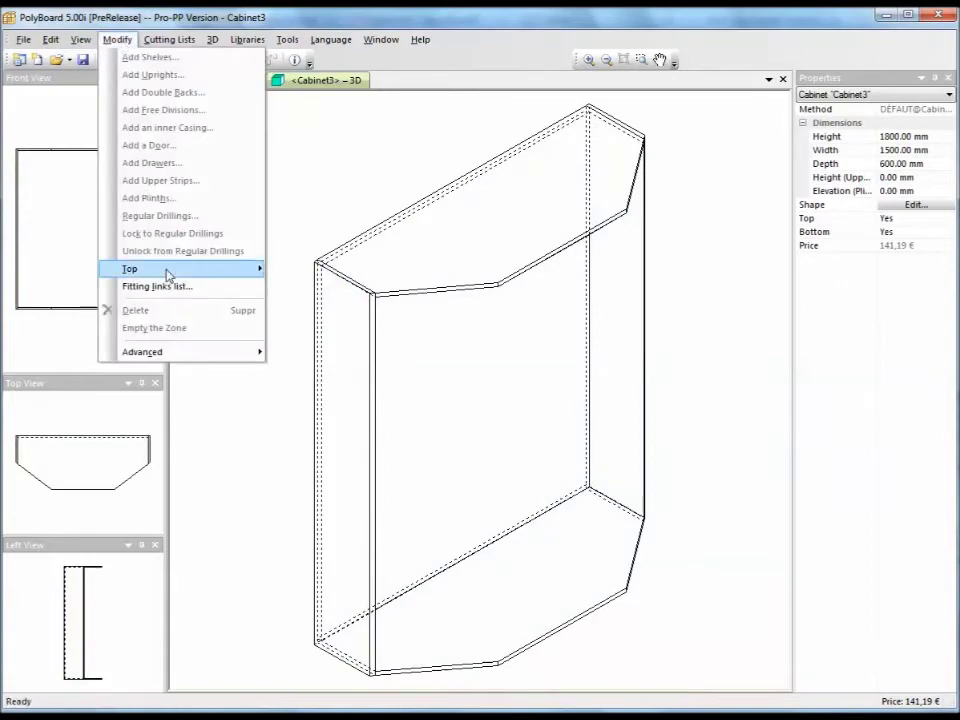
{"action": "mouse_move", "coordinate": [180, 274]}
{"action": "left_click", "coordinate": [313, 285]}
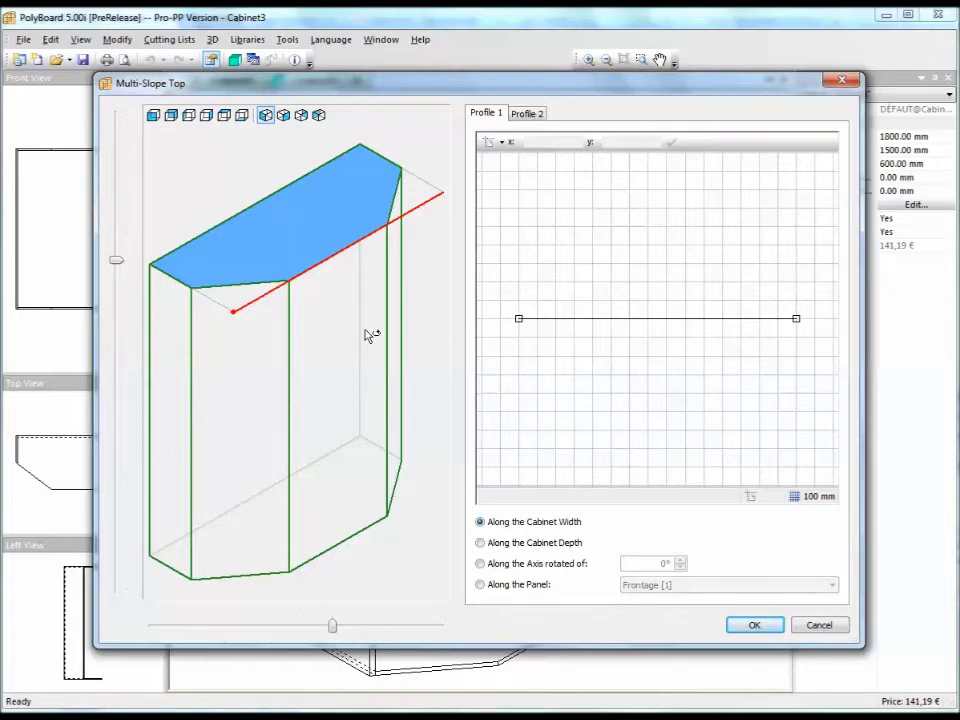
{"action": "left_click", "coordinate": [519, 319]}
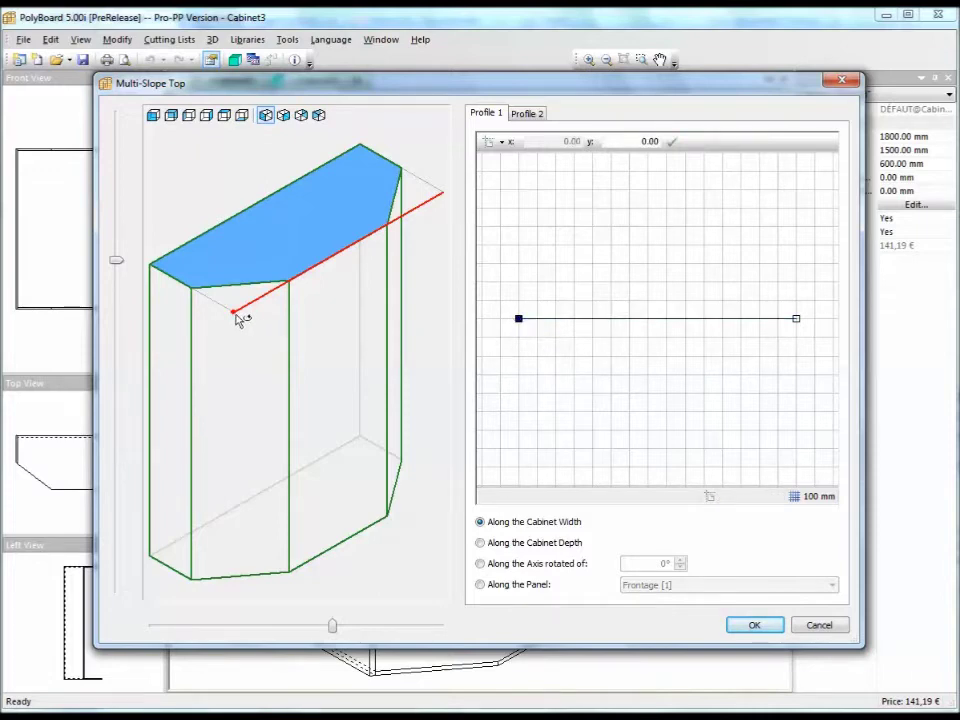
{"action": "left_click_drag", "start_coordinate": [308, 356], "coordinate": [218, 357]}
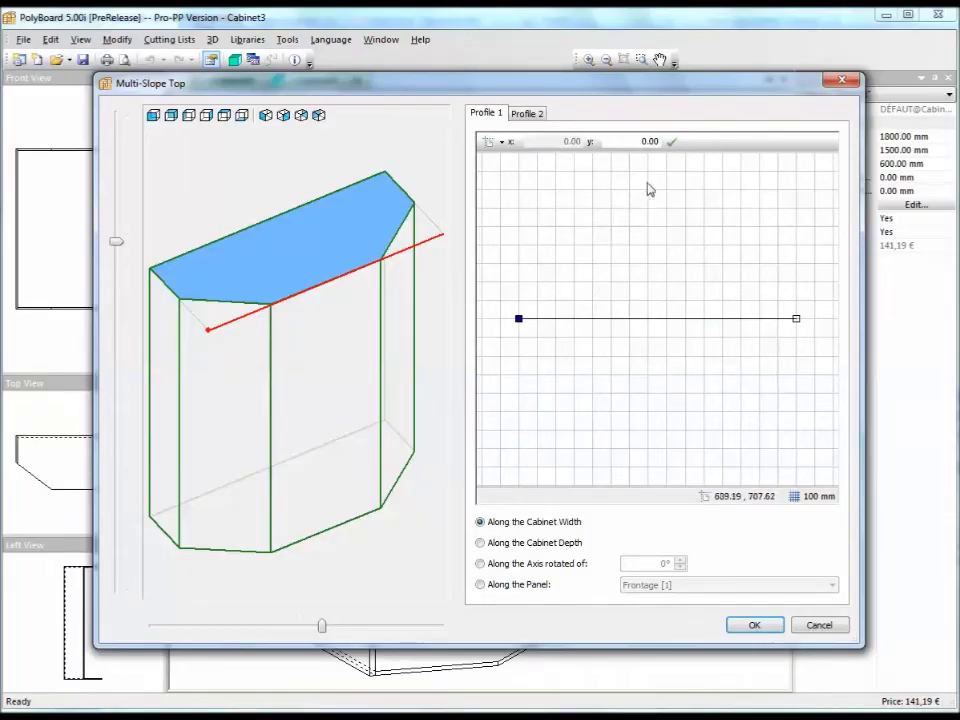
{"action": "left_click", "coordinate": [650, 141]}
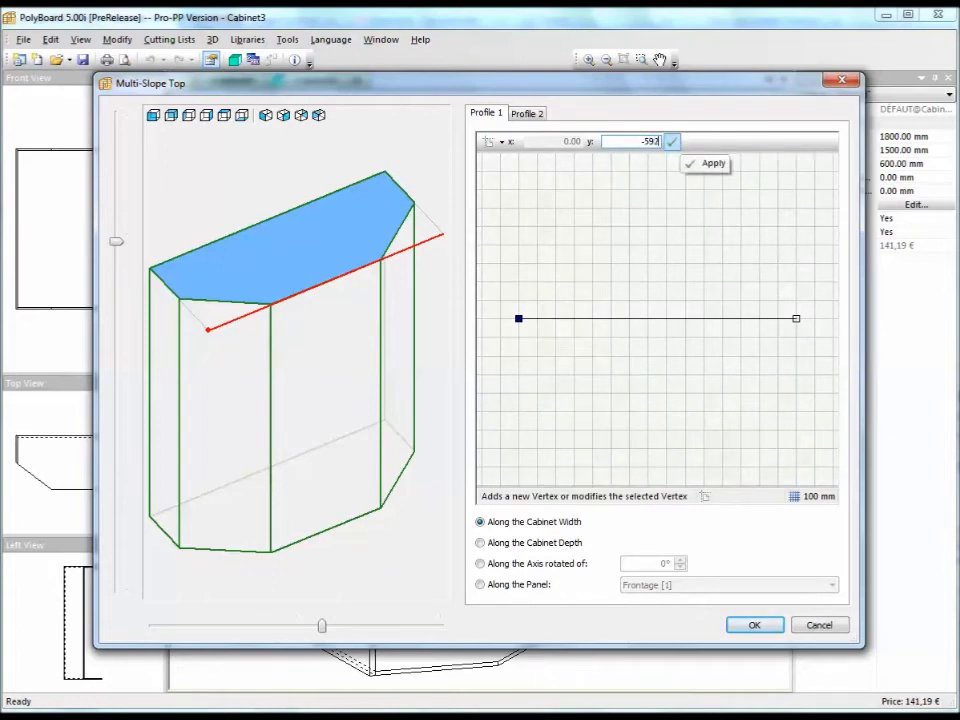
- Lower the left profile point to y -592 and add a vertex at 49, -36
{"action": "left_click", "coordinate": [672, 141]}
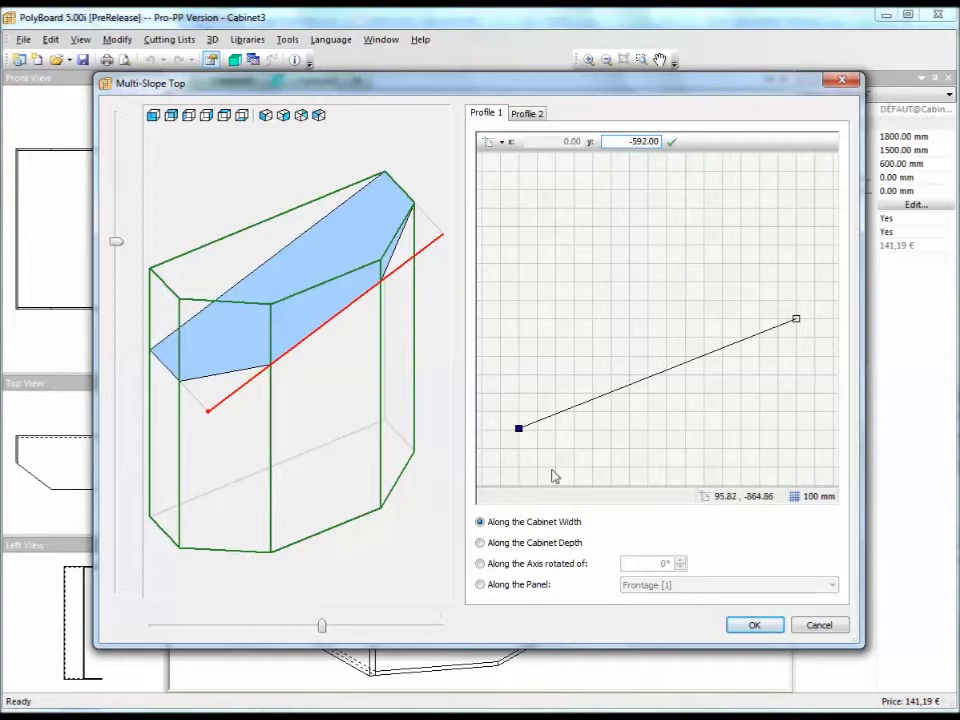
{"action": "left_click", "coordinate": [558, 413]}
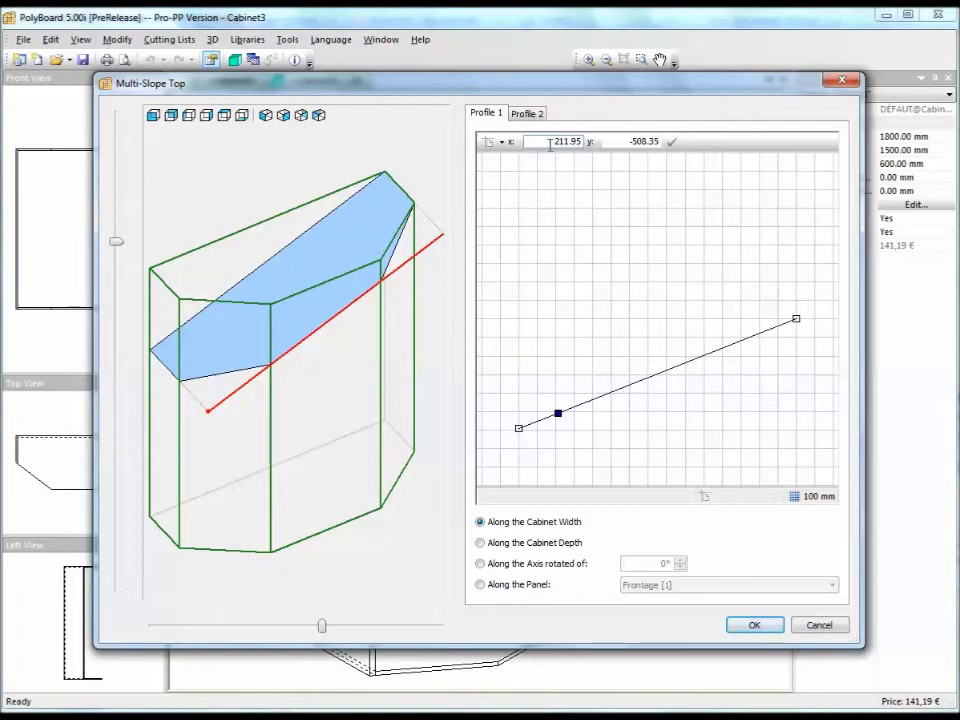
{"action": "left_click", "coordinate": [549, 143]}
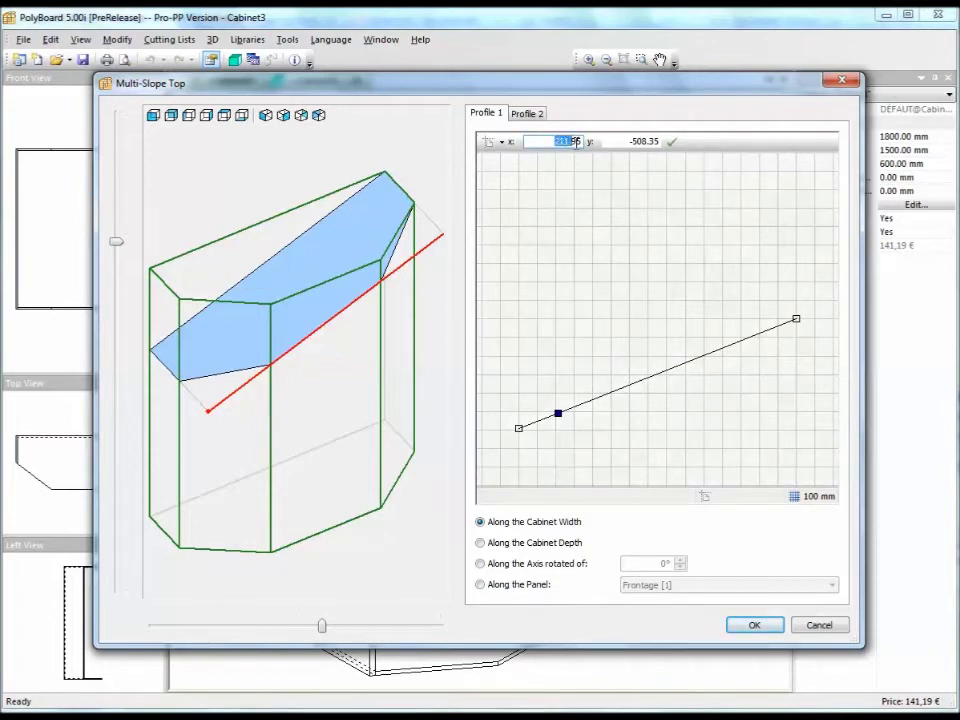
{"action": "type", "text": "49"}
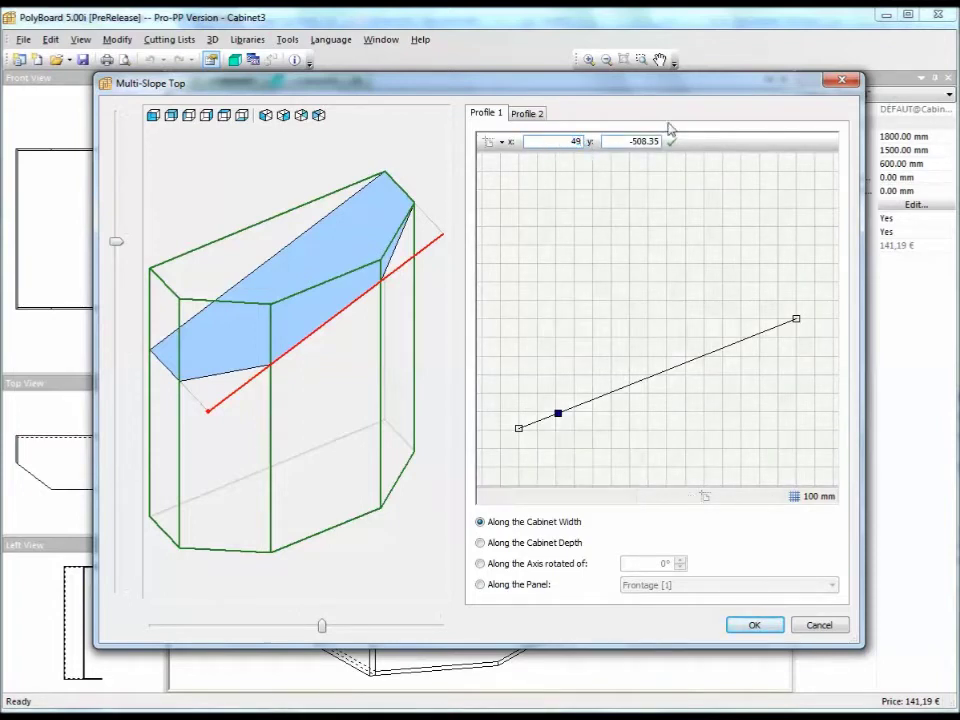
{"action": "key", "text": "Tab"}
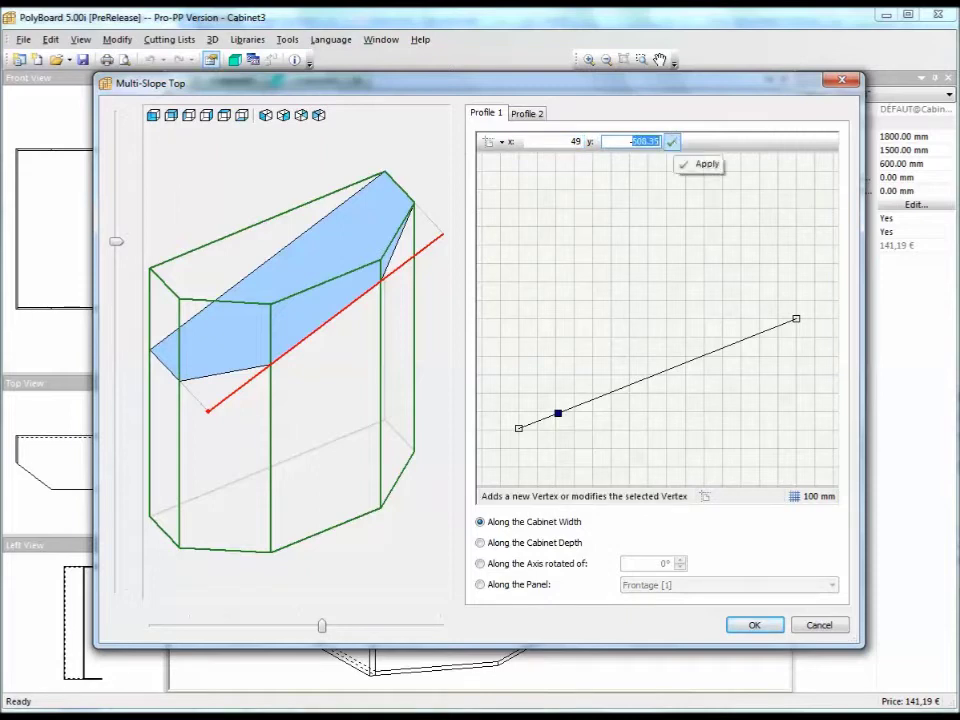
{"action": "left_click", "coordinate": [672, 141]}
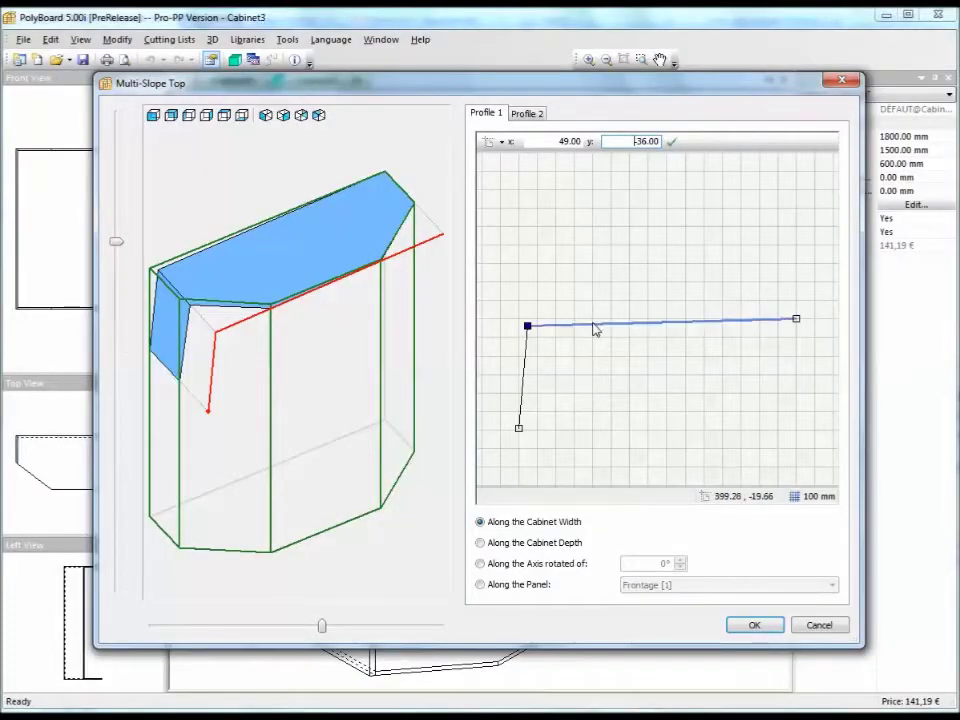
- Add a vertex at 181, -170 and lower the 49 vertex to y -363
{"action": "left_click", "coordinate": [593, 326]}
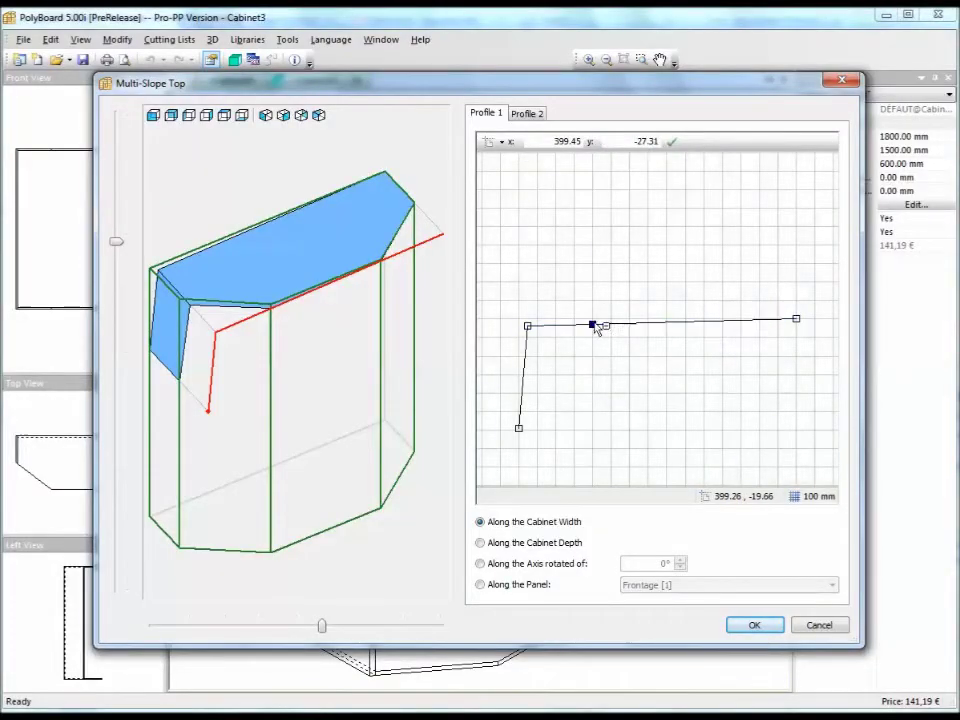
{"action": "key", "text": "Tab"}
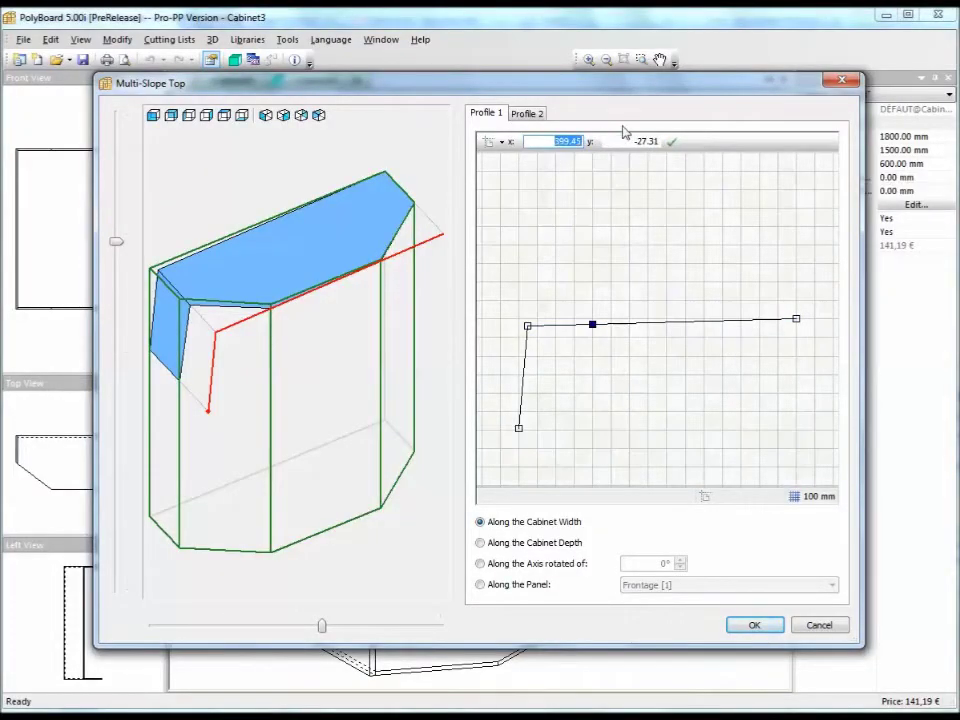
{"action": "type", "text": "181"}
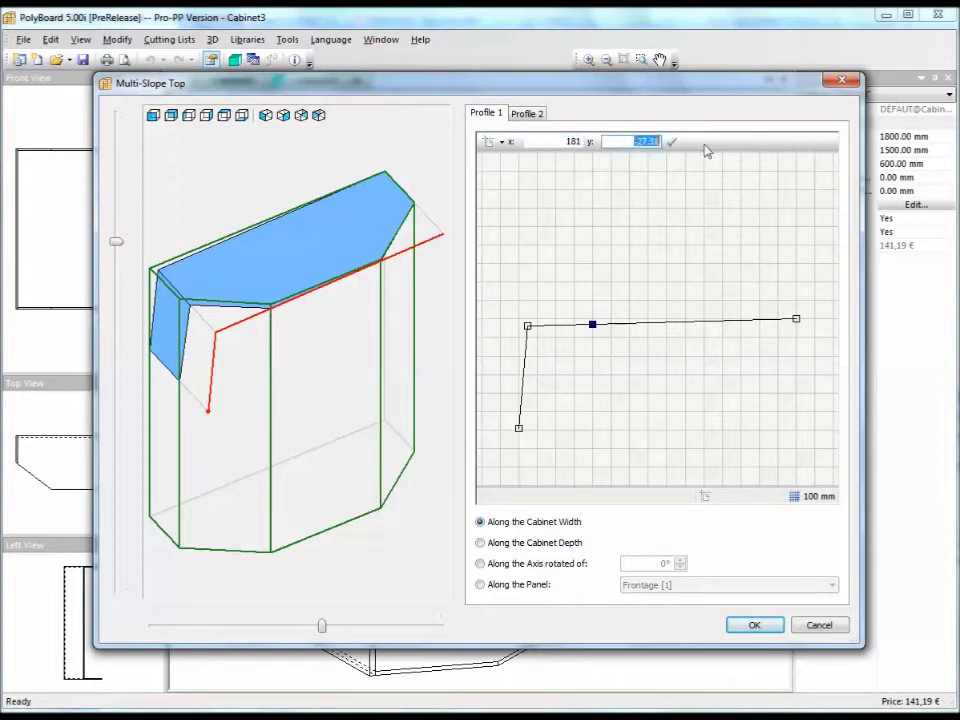
{"action": "type", "text": "-170"}
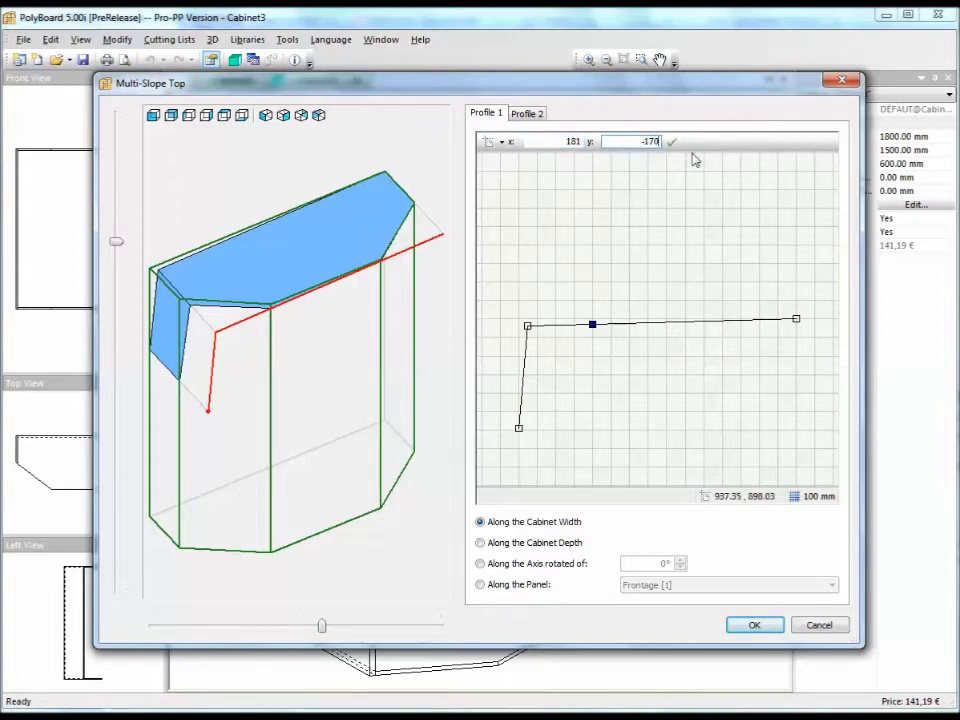
{"action": "left_click", "coordinate": [671, 141]}
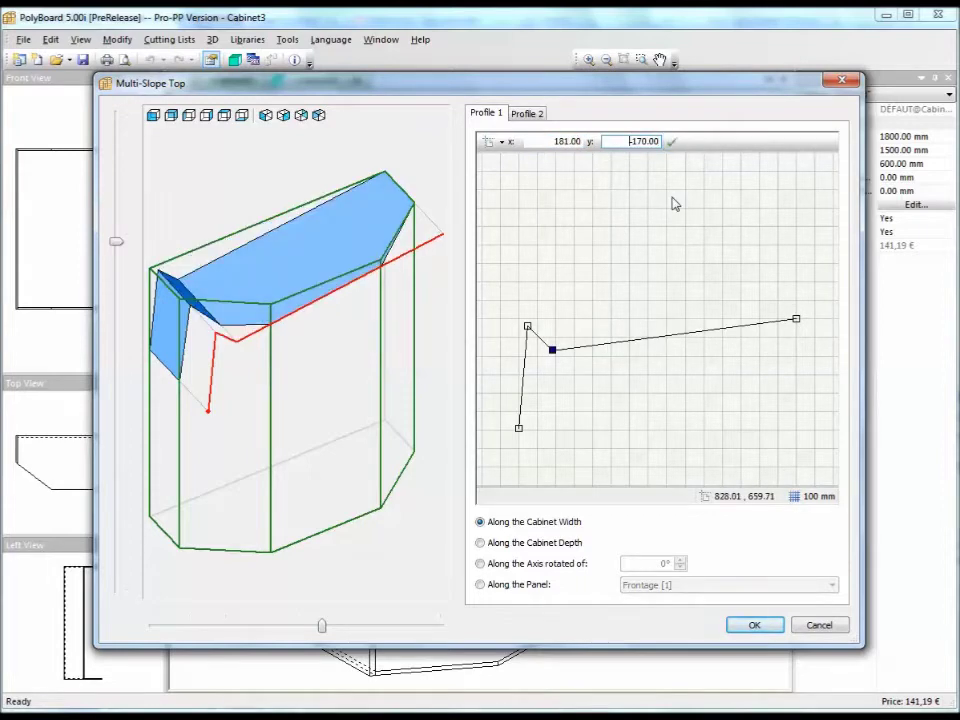
{"action": "left_click", "coordinate": [528, 326]}
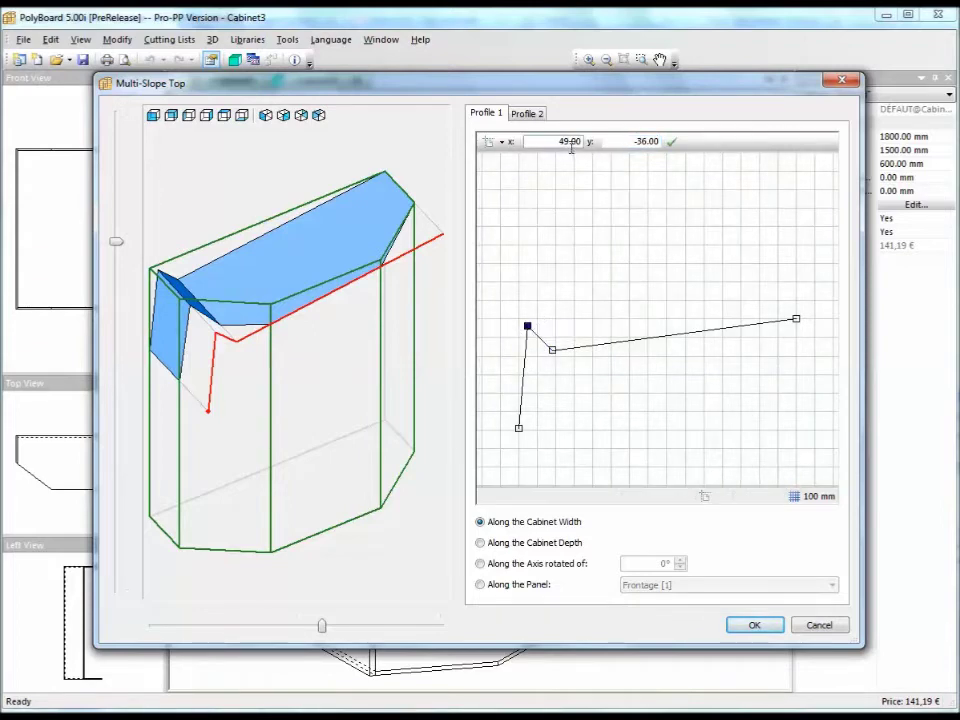
{"action": "left_click", "coordinate": [643, 142]}
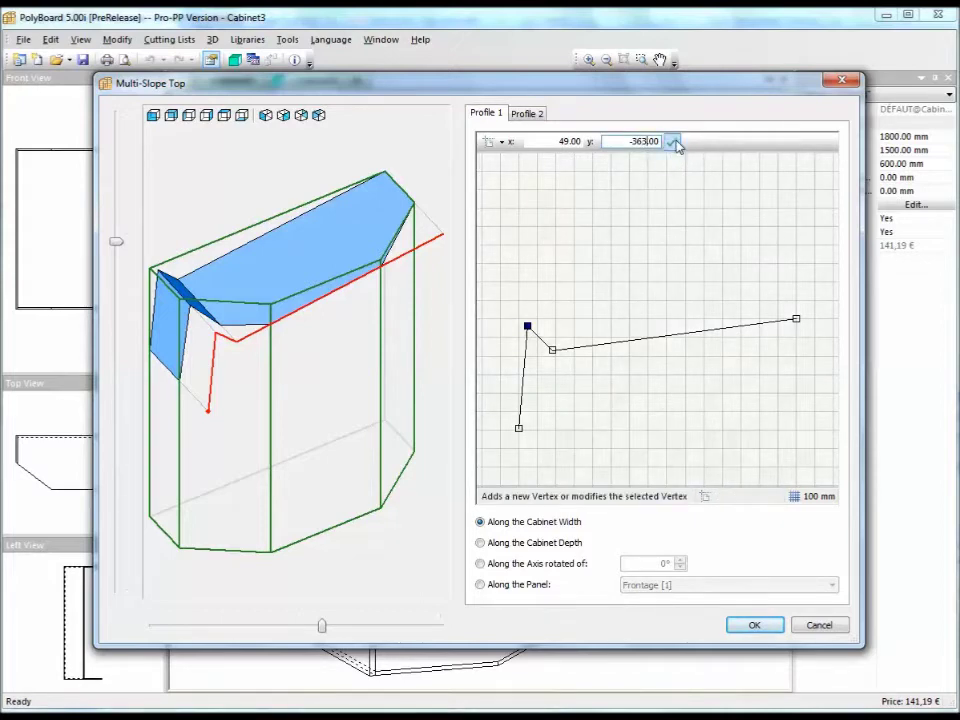
{"action": "left_click", "coordinate": [673, 142]}
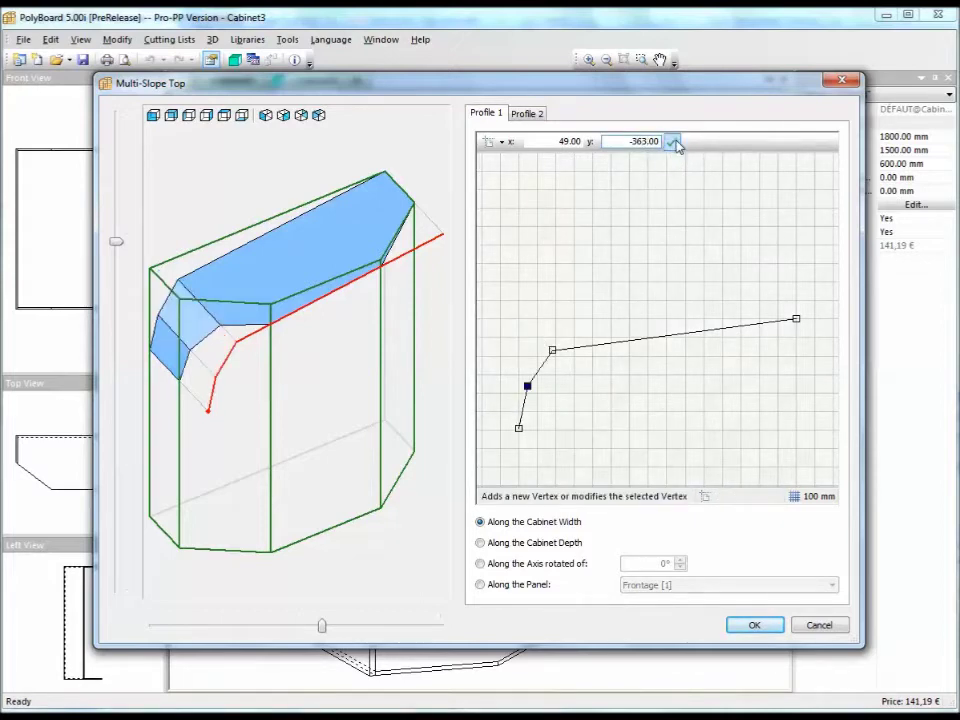
{"action": "left_click", "coordinate": [594, 347]}
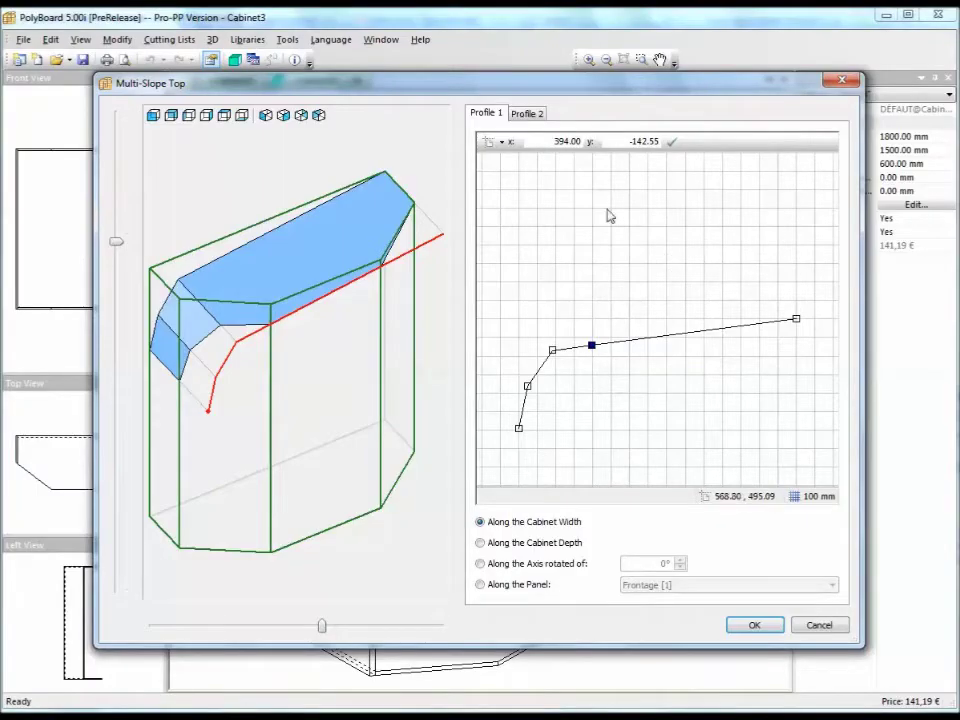
- Position the new top-profile vertex at x 378, y -43
{"action": "left_click", "coordinate": [560, 141]}
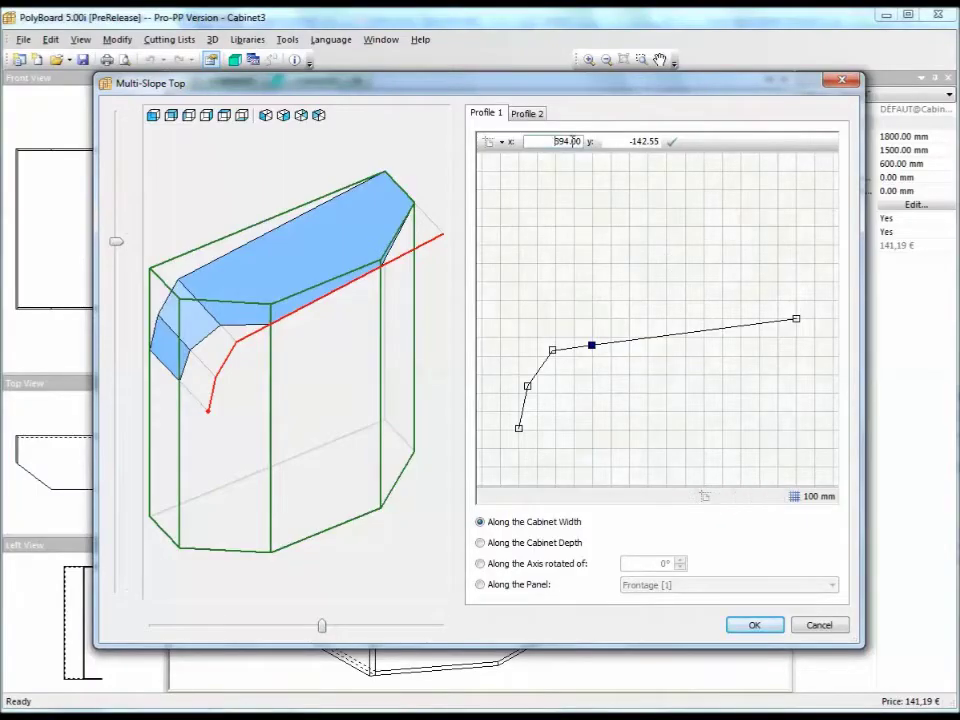
{"action": "left_click", "coordinate": [628, 141]}
{"action": "type", "text": "-"}
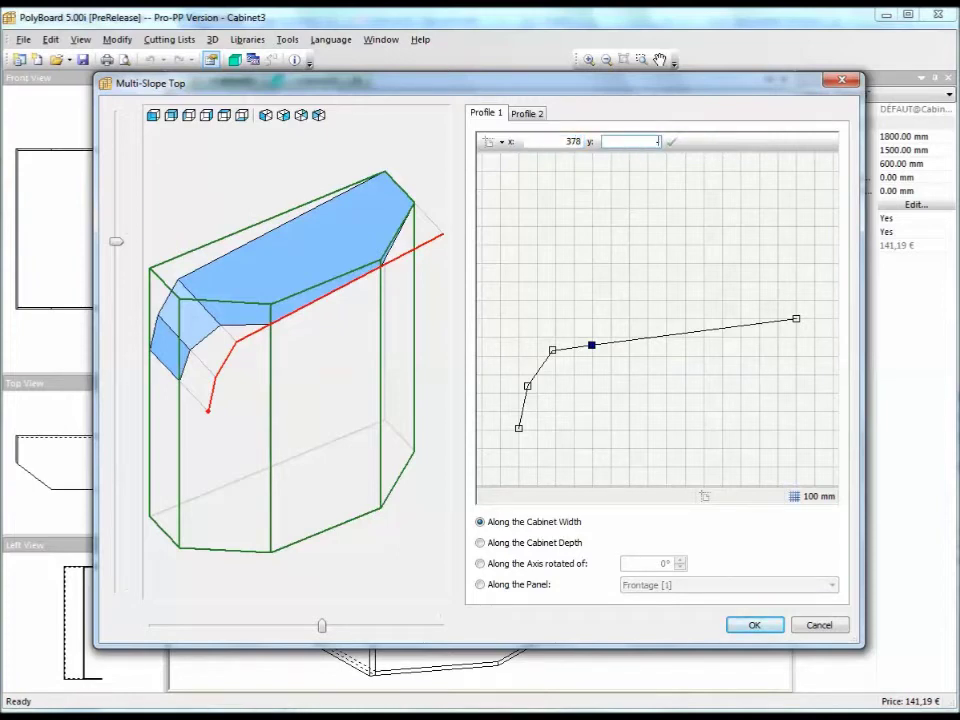
{"action": "type", "text": "43"}
{"action": "left_click", "coordinate": [671, 141]}
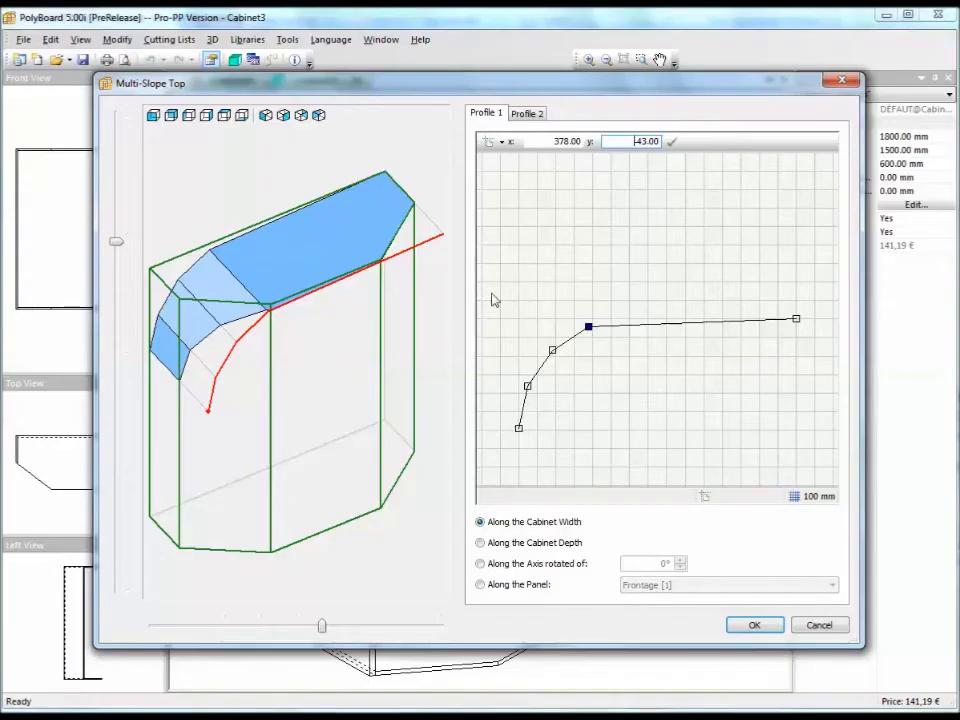
- Move that vertex to x 608, y 0
{"action": "key", "text": "shift+Tab"}
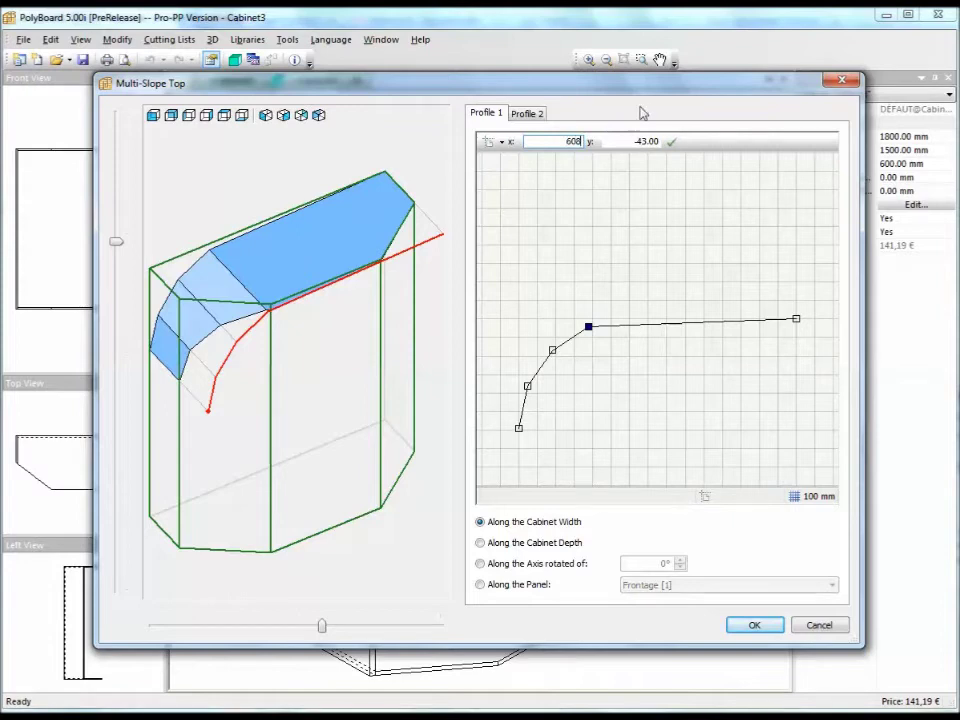
{"action": "left_click", "coordinate": [630, 140]}
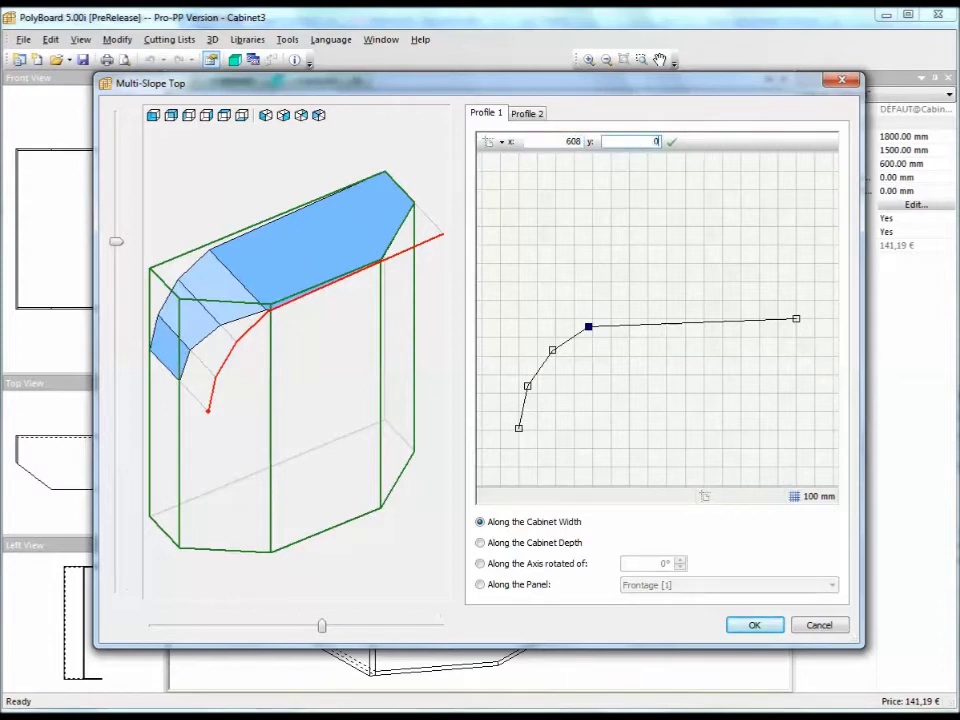
{"action": "type", "text": "0"}
{"action": "left_click", "coordinate": [672, 141]}
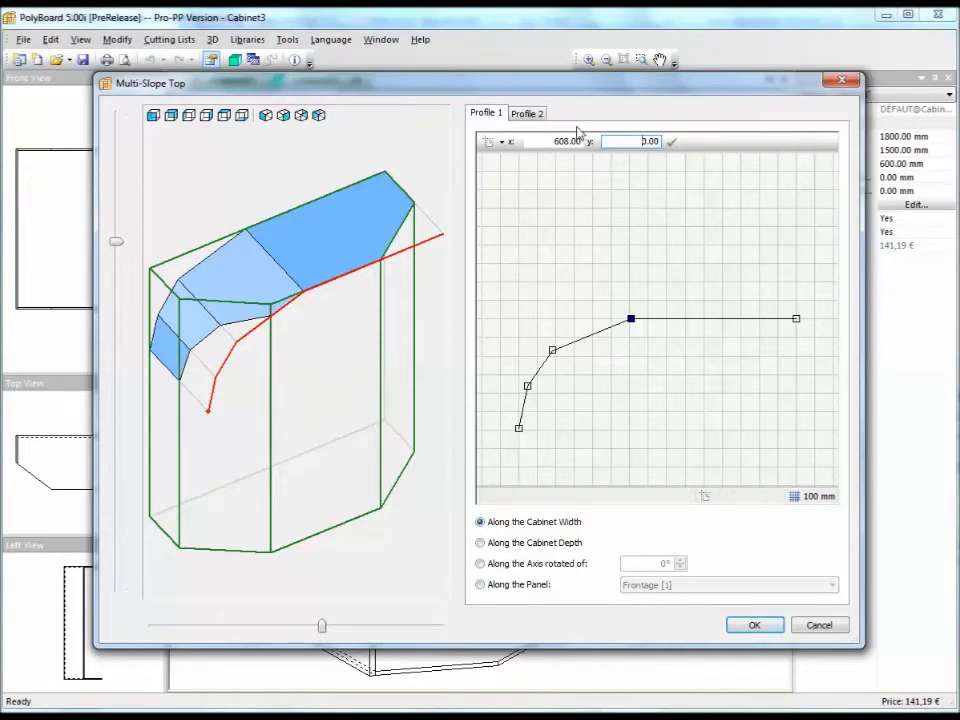
- Set the selected profile vertex to x 378, y -43
{"action": "left_click", "coordinate": [547, 141]}
{"action": "type", "text": "378"}
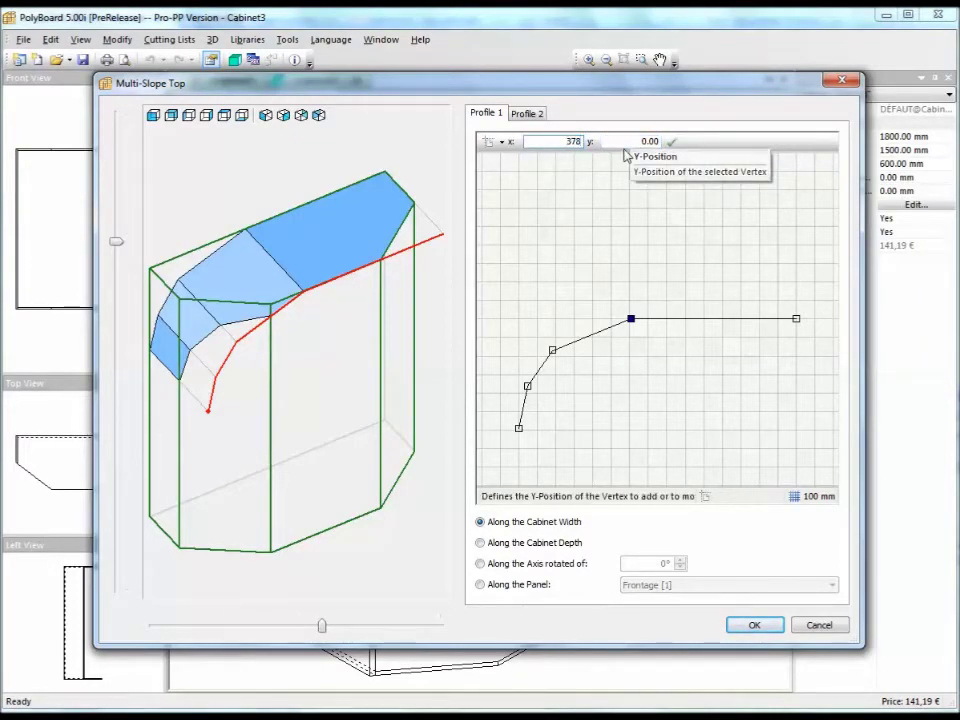
{"action": "key", "text": "Tab"}
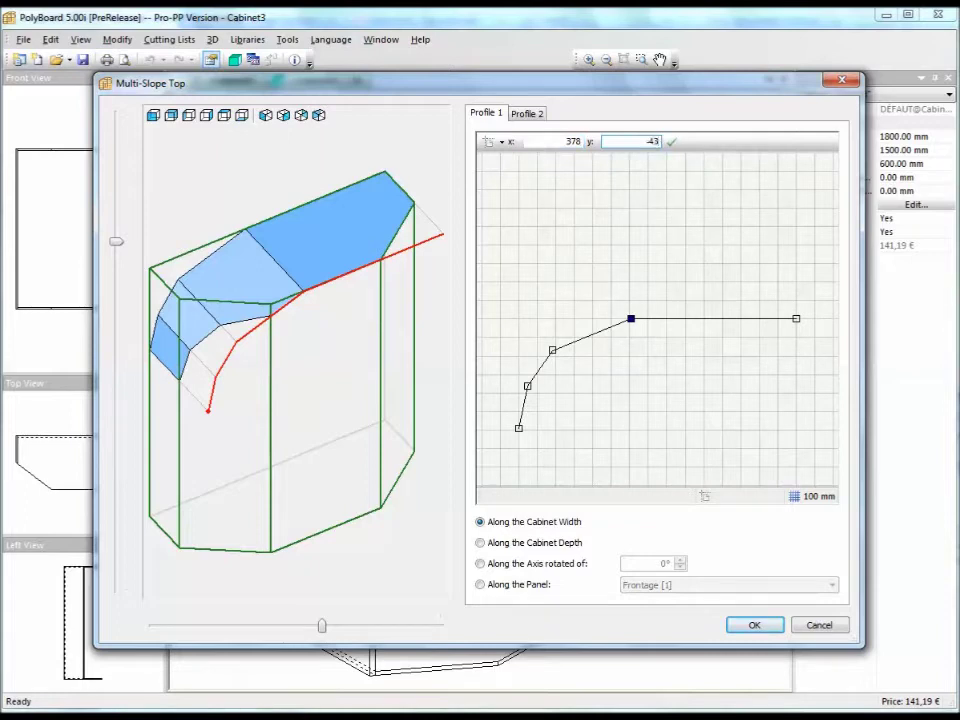
{"action": "type", "text": "-43"}
{"action": "left_click", "coordinate": [672, 142]}
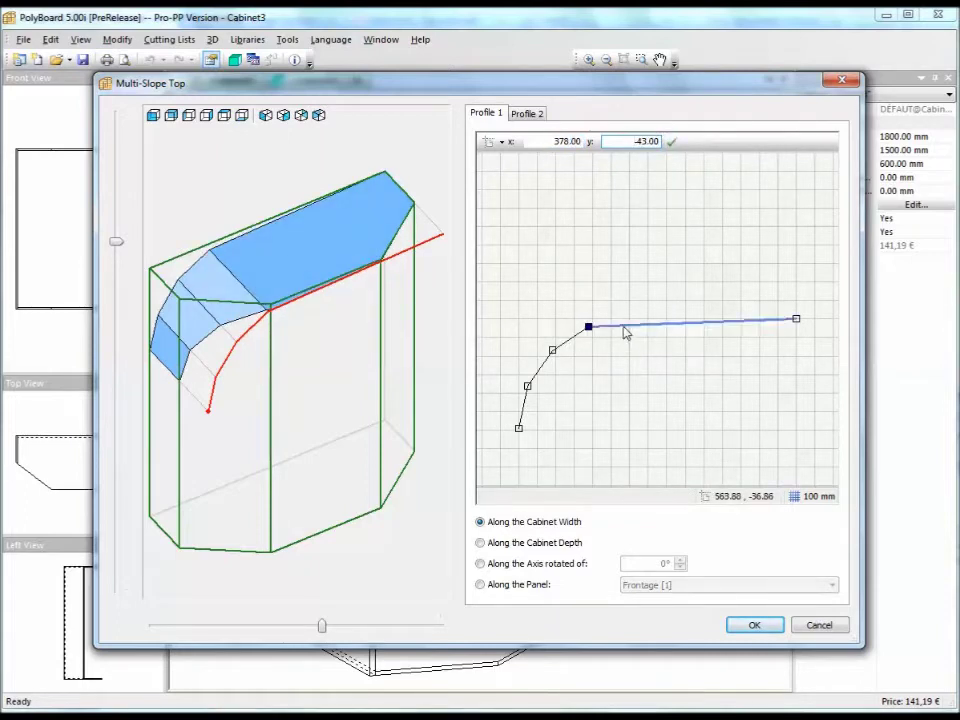
- Add a vertex on the right segment at 608, 0 and accept the curved top
{"action": "left_click", "coordinate": [623, 326]}
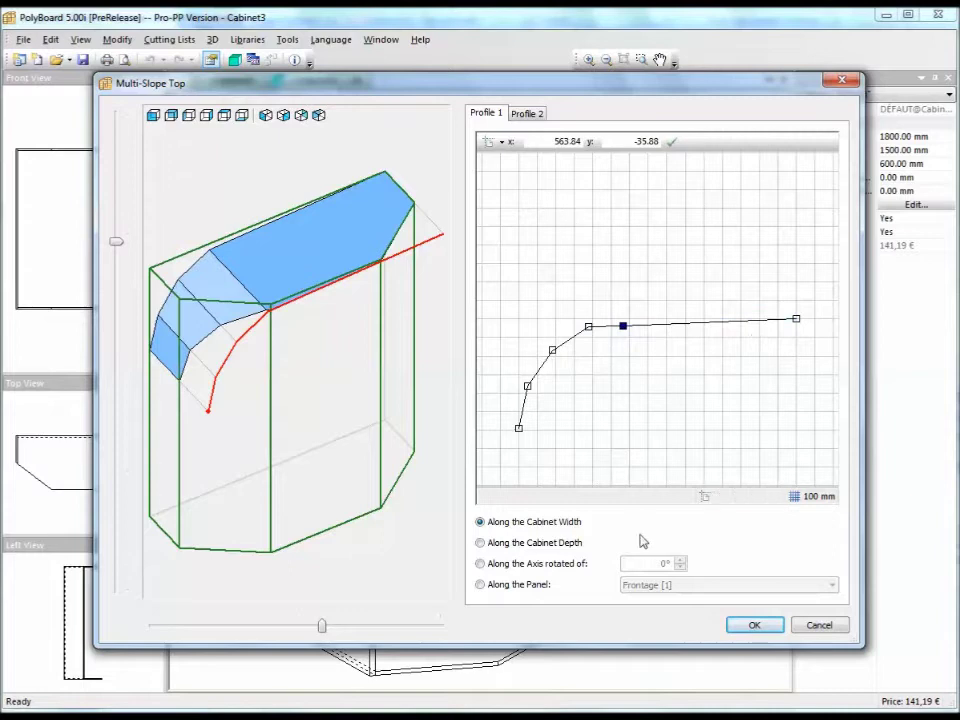
{"action": "double_click", "coordinate": [641, 141]}
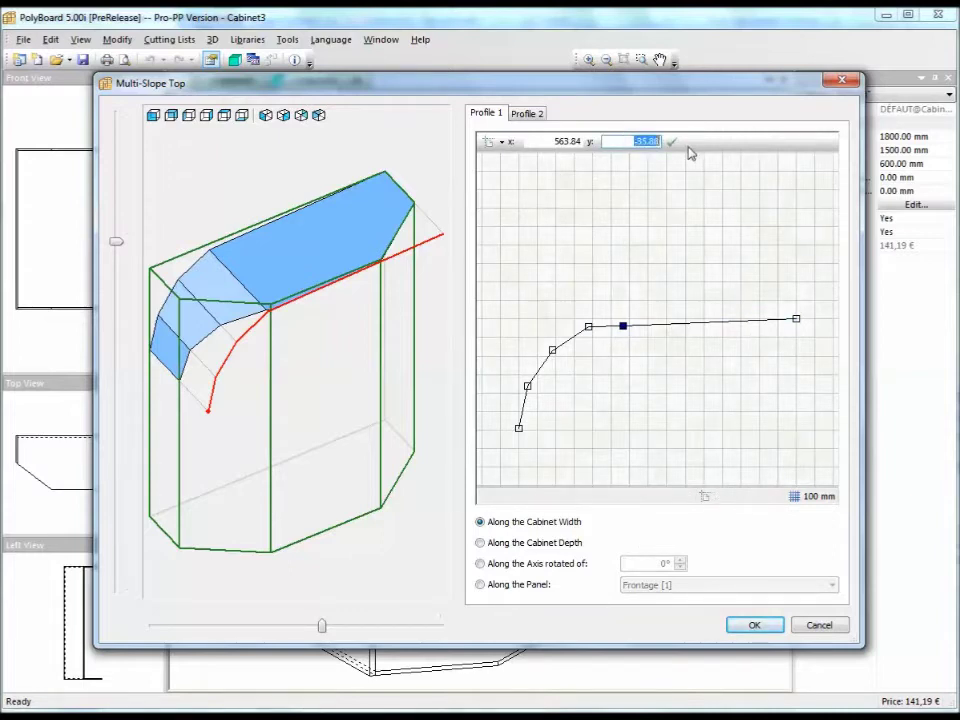
{"action": "type", "text": "0"}
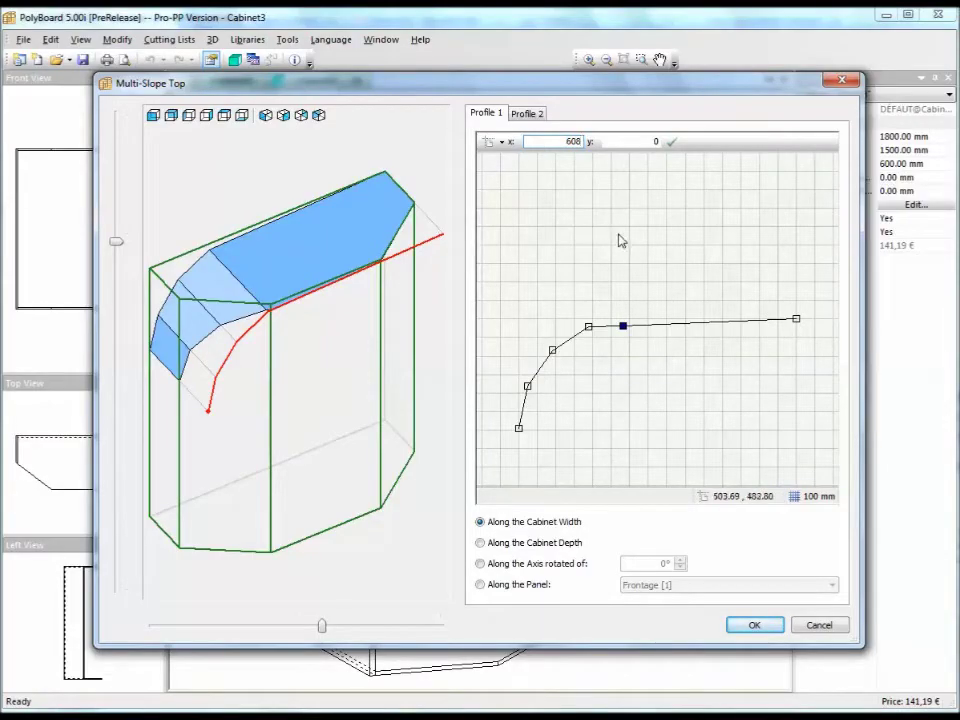
{"action": "left_click", "coordinate": [671, 141]}
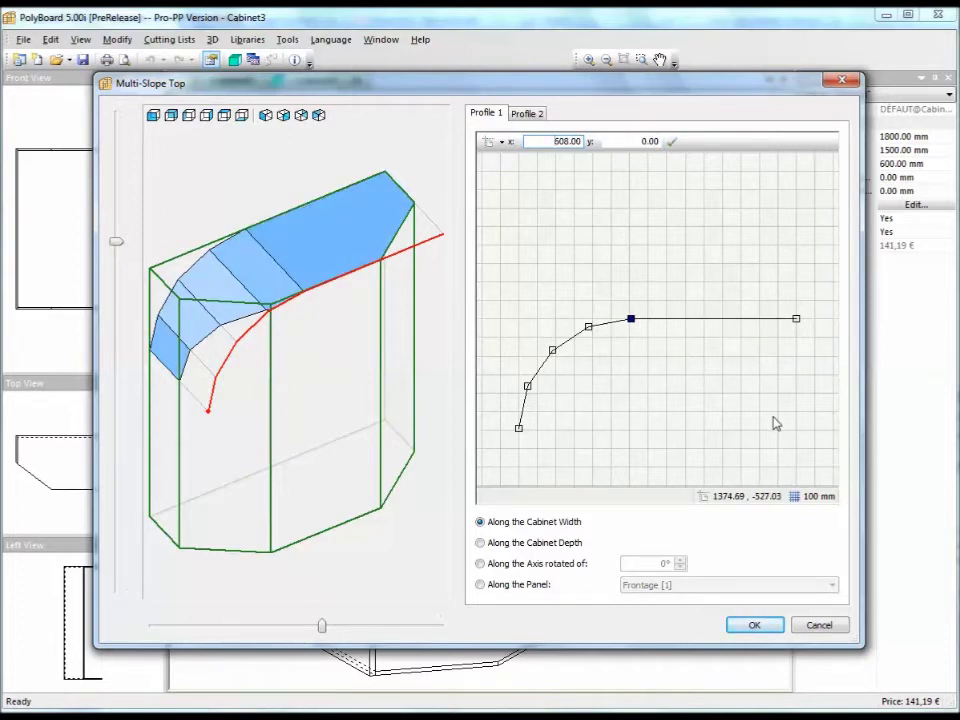
{"action": "left_click", "coordinate": [754, 626]}
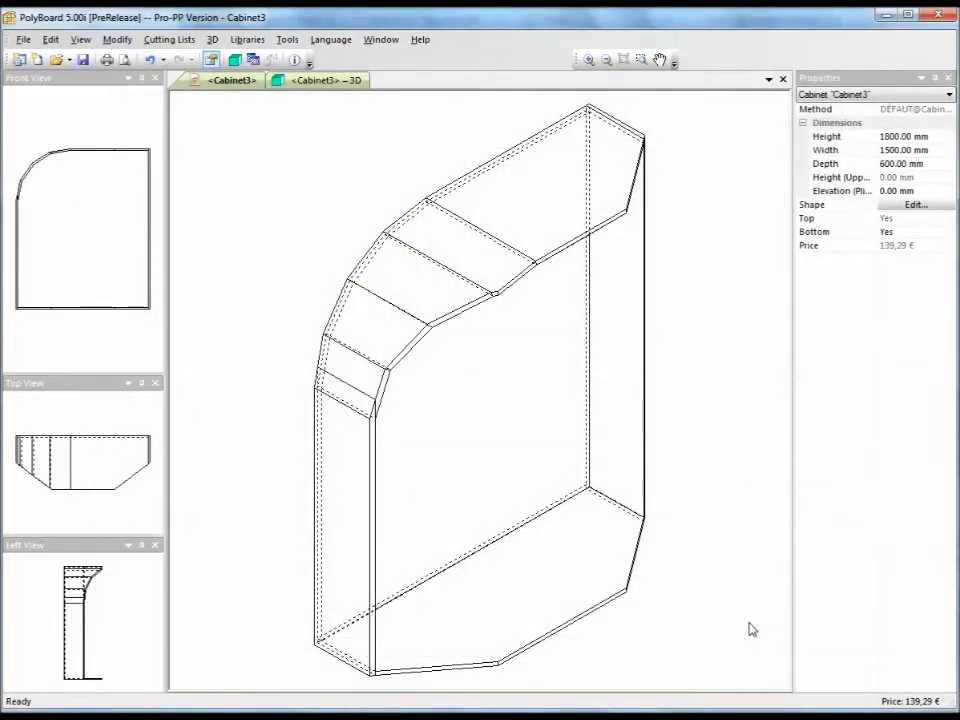
- Glance at the shaded 3D cabinet, then return to the Cabinet3 wireframe views and reference drawing
{"action": "left_click", "coordinate": [252, 60]}
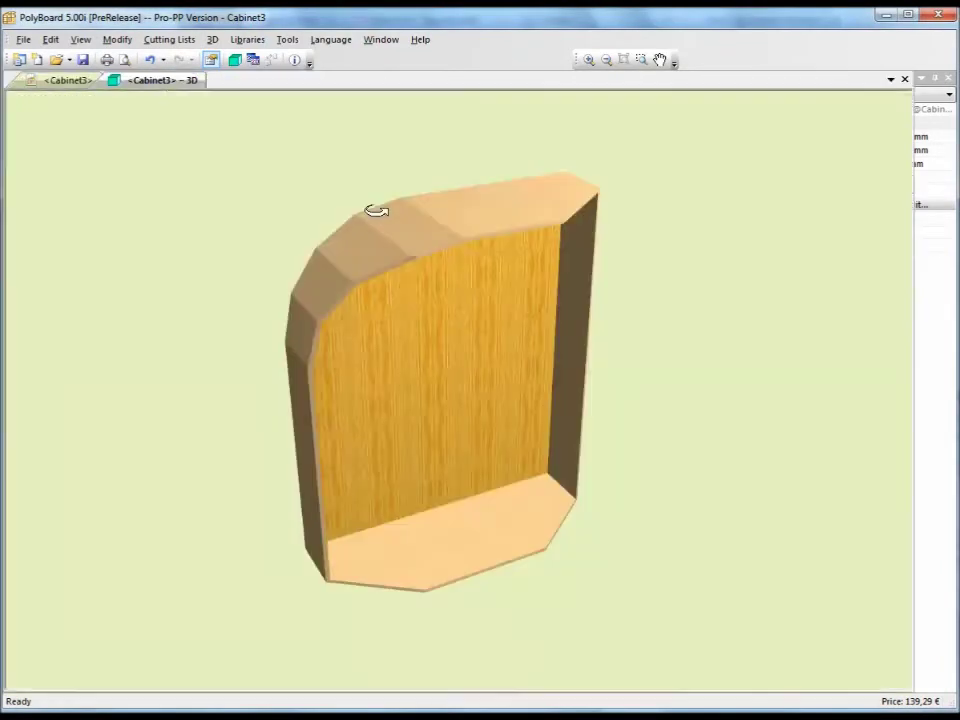
{"action": "left_click_drag", "start_coordinate": [448, 345], "coordinate": [568, 443]}
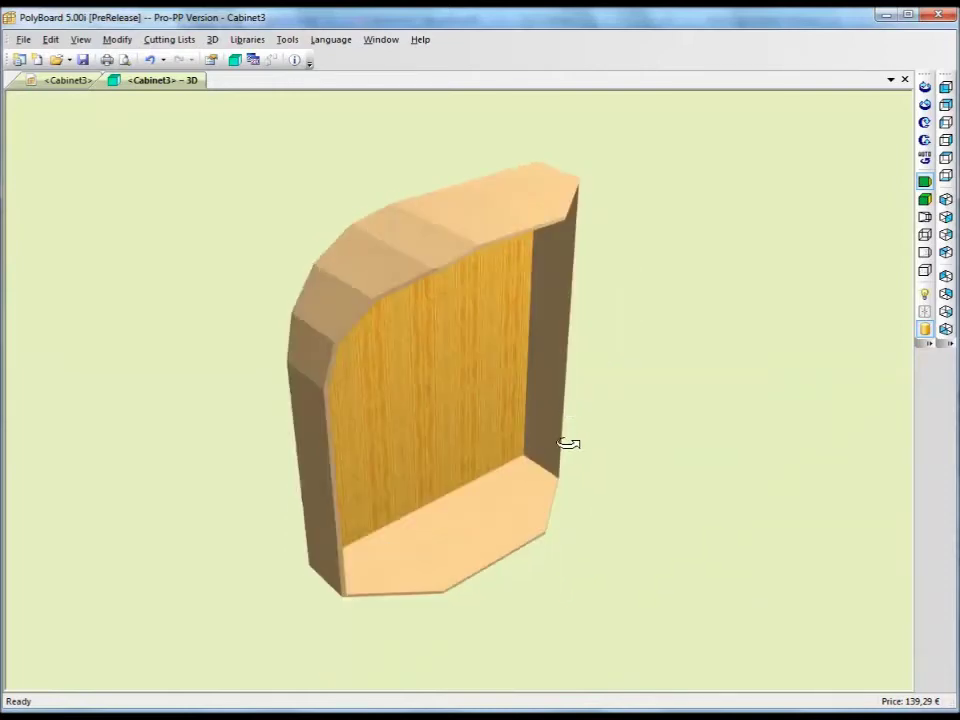
{"action": "left_click", "coordinate": [72, 80]}
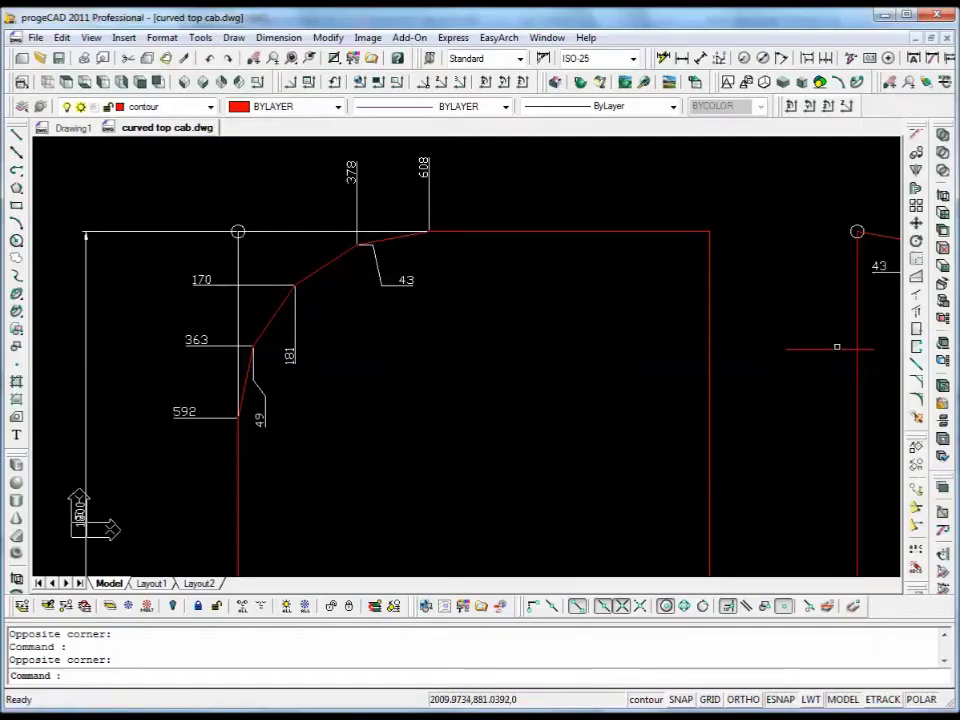
{"action": "mouse_move", "coordinate": [836, 343]}
{"action": "middle_mouse_down"}
{"action": "mouse_move", "coordinate": [452, 384]}
{"action": "mouse_move", "coordinate": [153, 388]}
{"action": "mouse_move", "coordinate": [162, 386]}
{"action": "middle_mouse_up"}
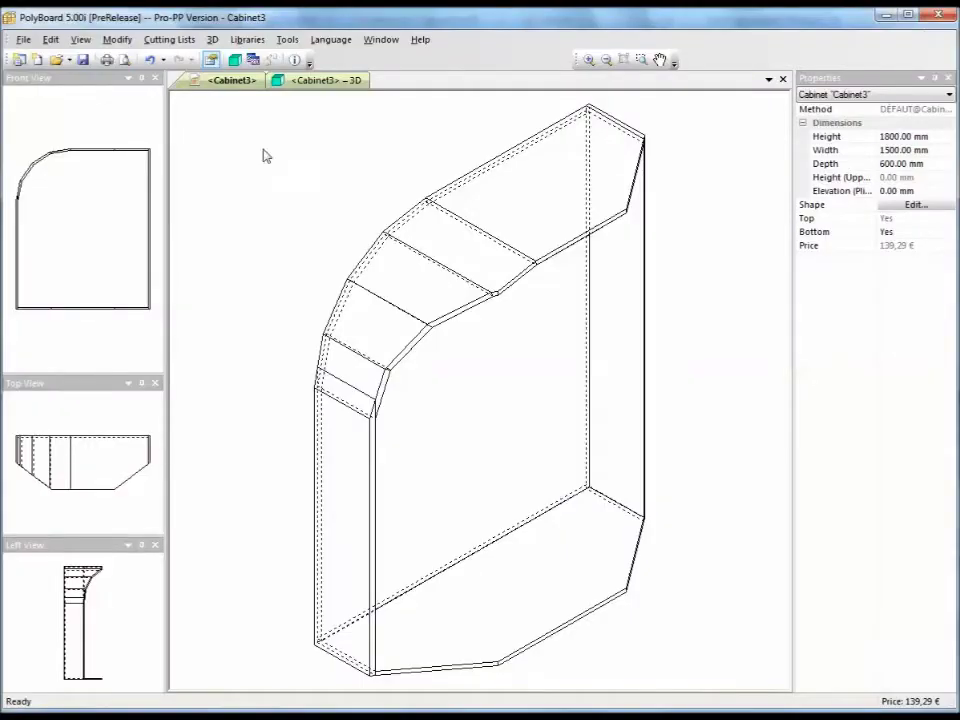
- Open Multi-Slope Top settings and show Profile 2, rotated to reveal the depth slope
{"action": "left_click", "coordinate": [117, 40]}
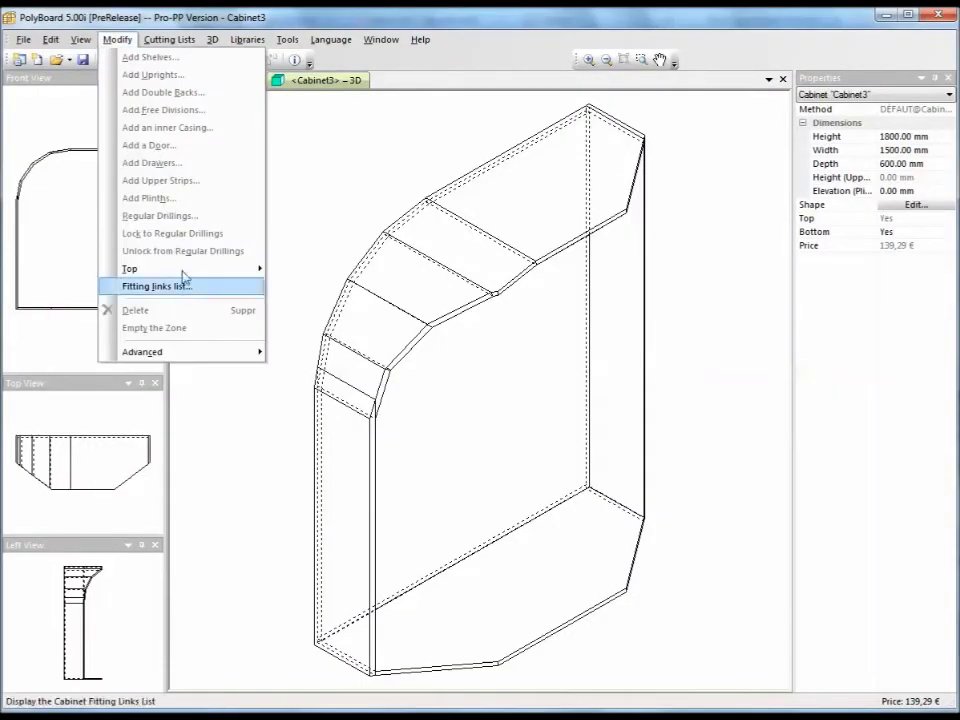
{"action": "mouse_move", "coordinate": [150, 268]}
{"action": "left_click", "coordinate": [320, 285]}
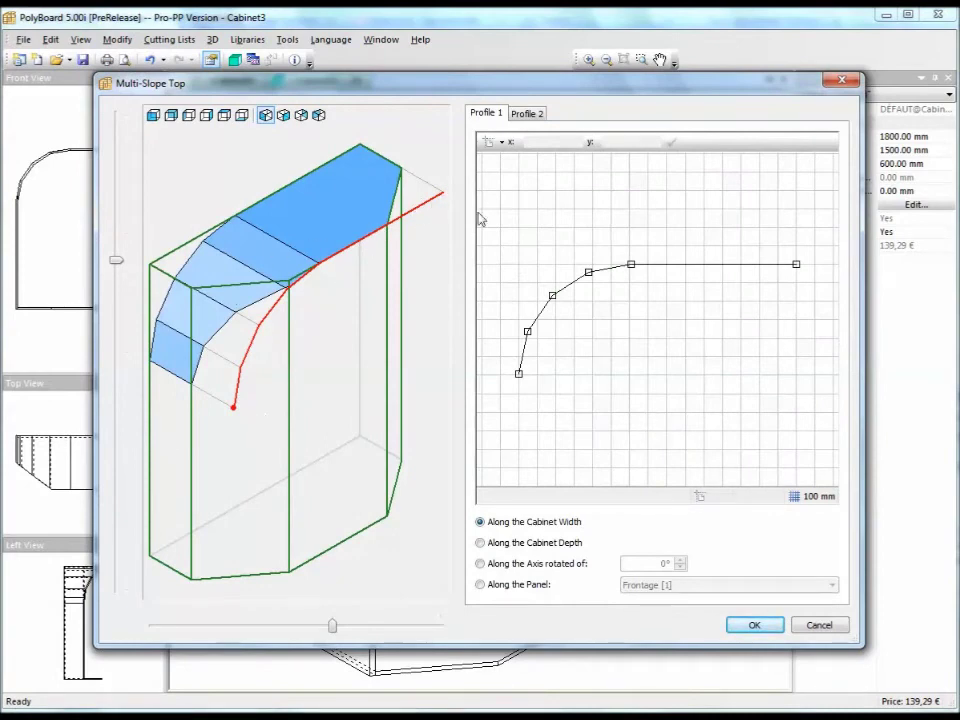
{"action": "left_click", "coordinate": [528, 114]}
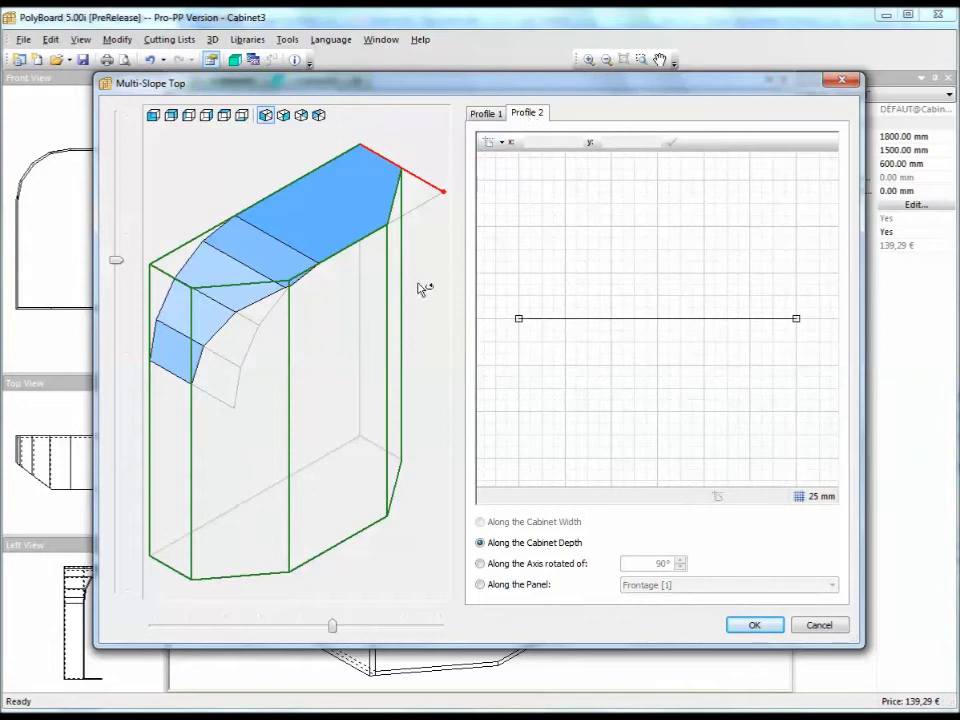
{"action": "left_click_drag", "start_coordinate": [424, 287], "coordinate": [250, 327]}
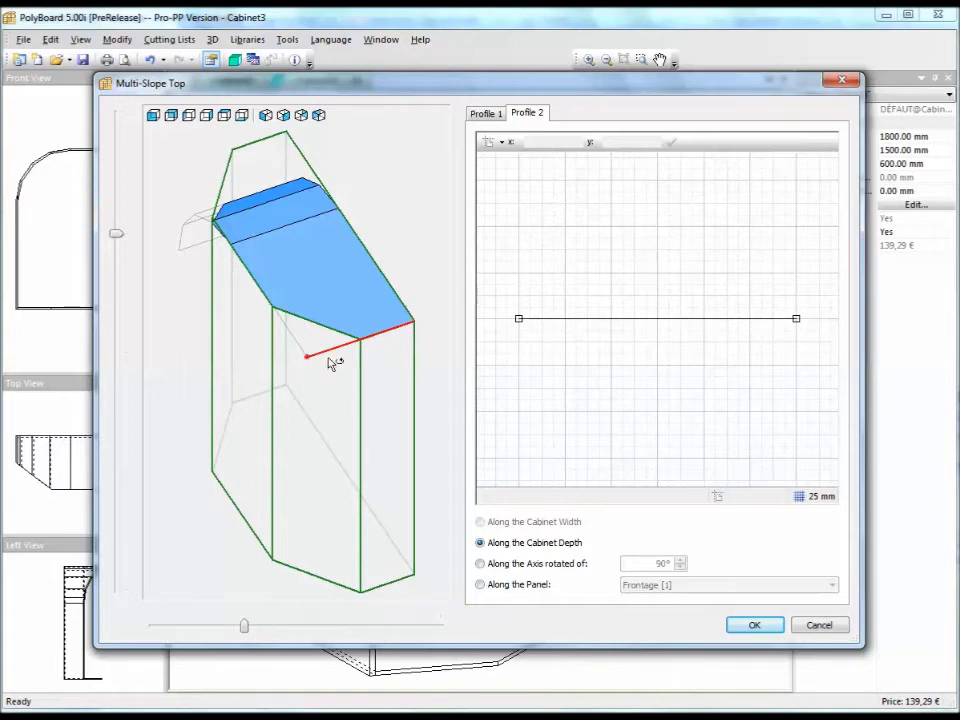
- Select the depth profile's start and its 600, 0 end point to edit its y value
{"action": "left_click", "coordinate": [518, 318]}
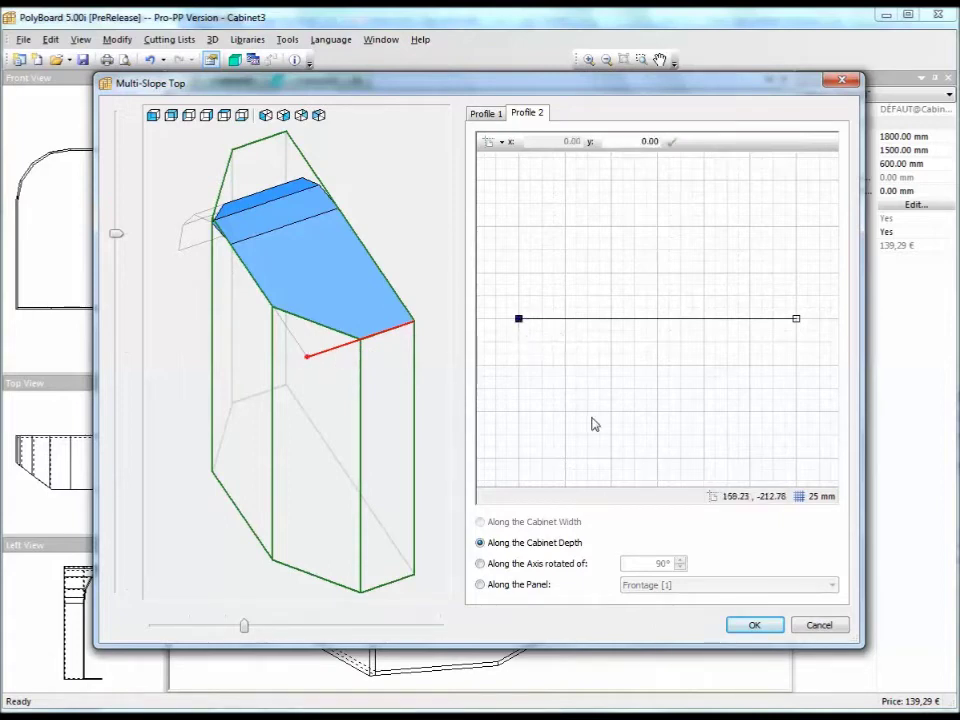
{"action": "left_click", "coordinate": [648, 141]}
{"action": "left_click", "coordinate": [796, 319]}
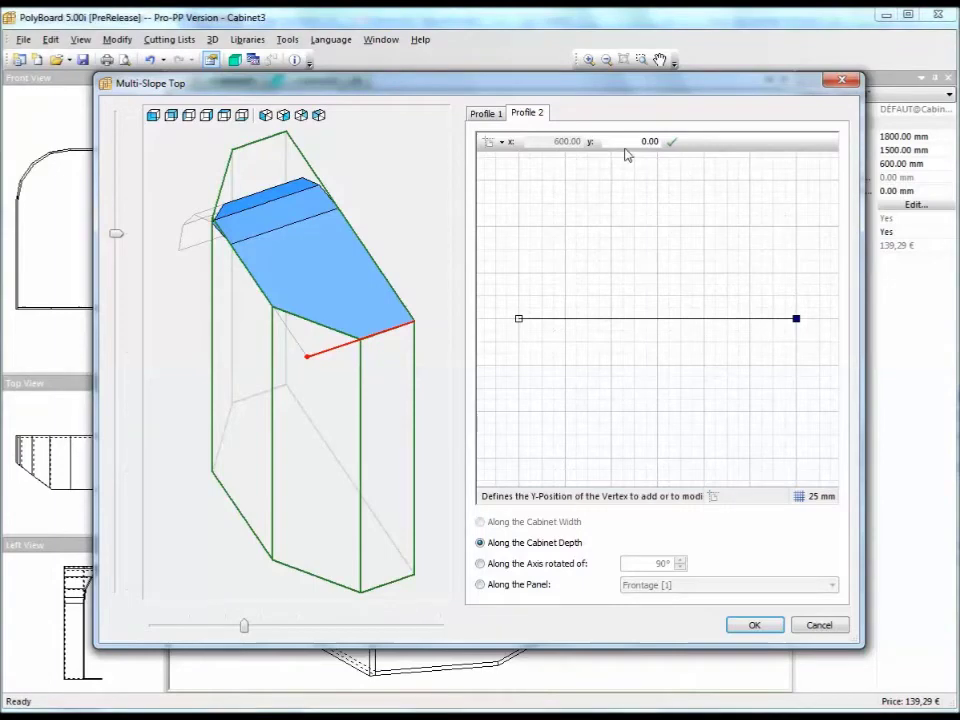
{"action": "left_click", "coordinate": [638, 141]}
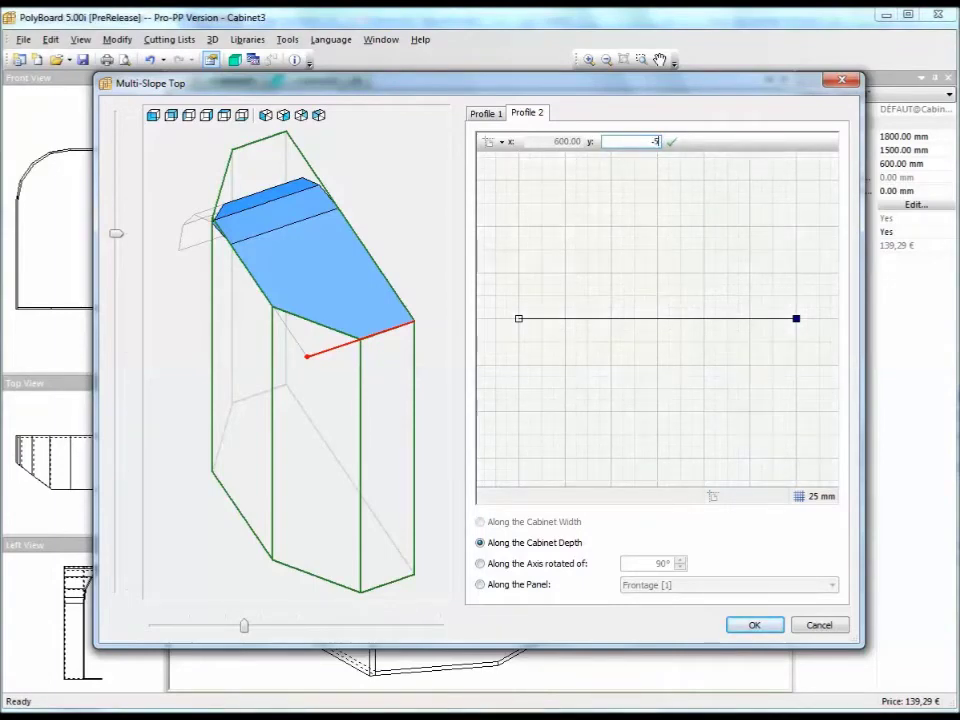
- Drop the profile end point to -554 and add a point at 559, -363
{"action": "type", "text": "-554"}
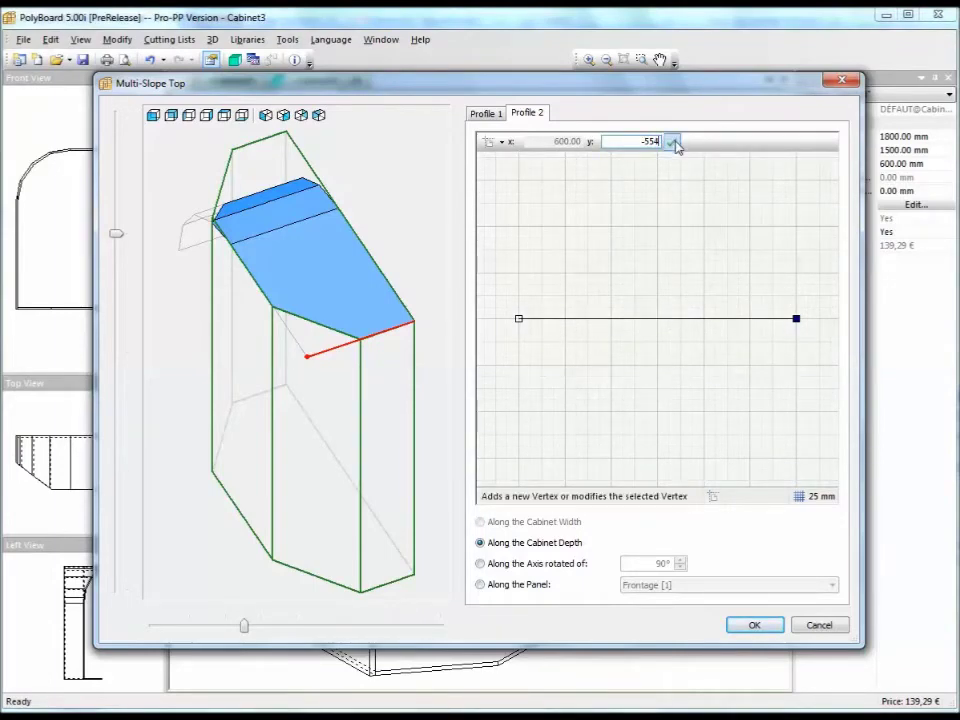
{"action": "left_click", "coordinate": [672, 141]}
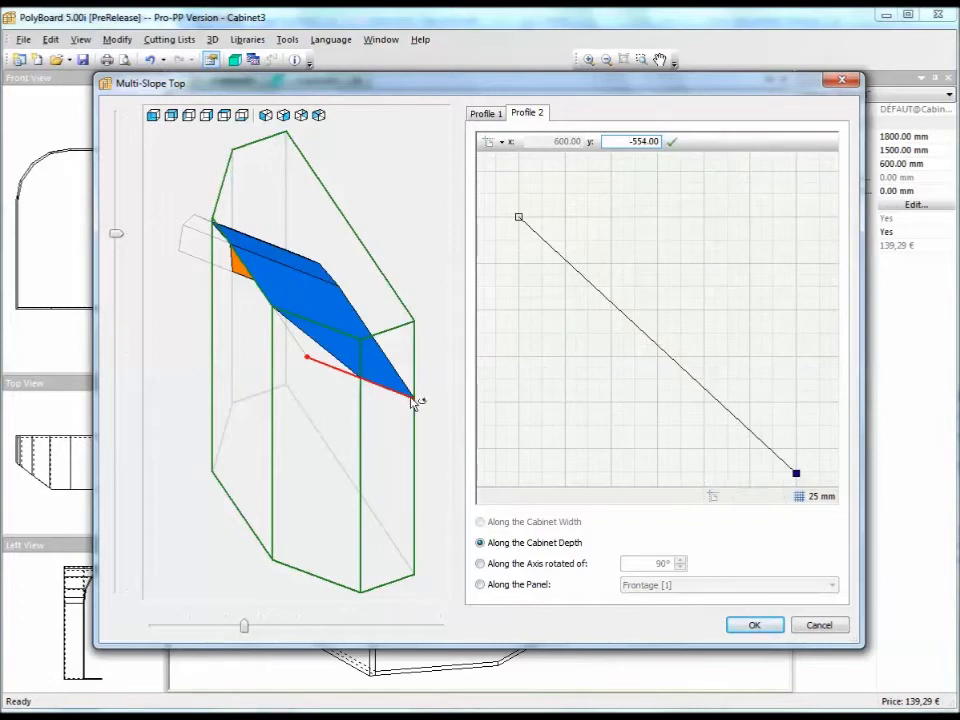
{"action": "left_click", "coordinate": [751, 432]}
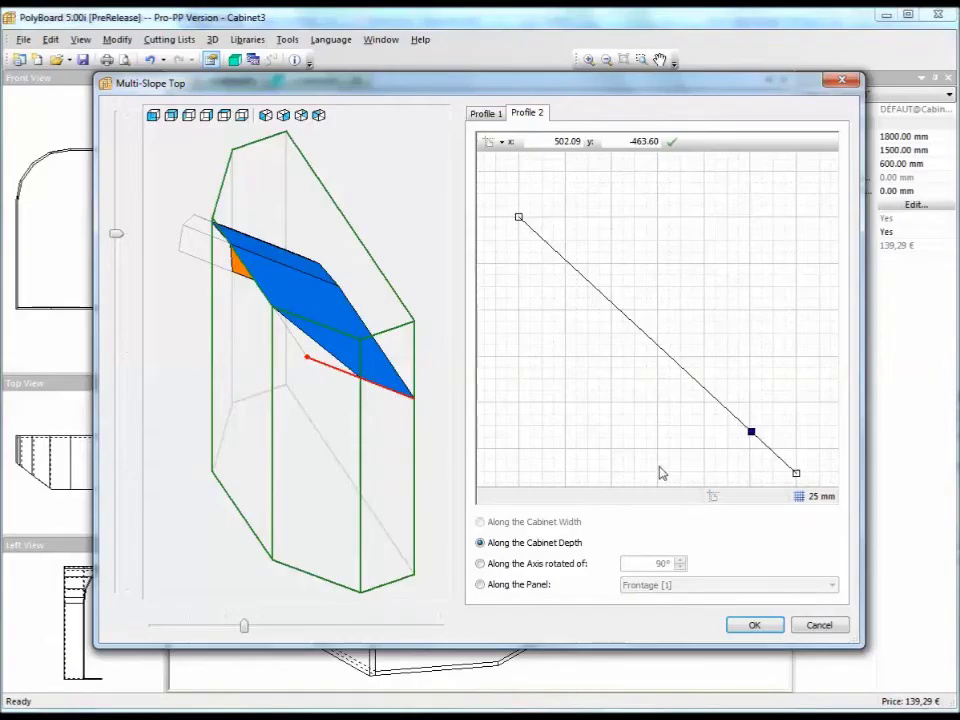
{"action": "double_click", "coordinate": [560, 141]}
{"action": "type", "text": "559"}
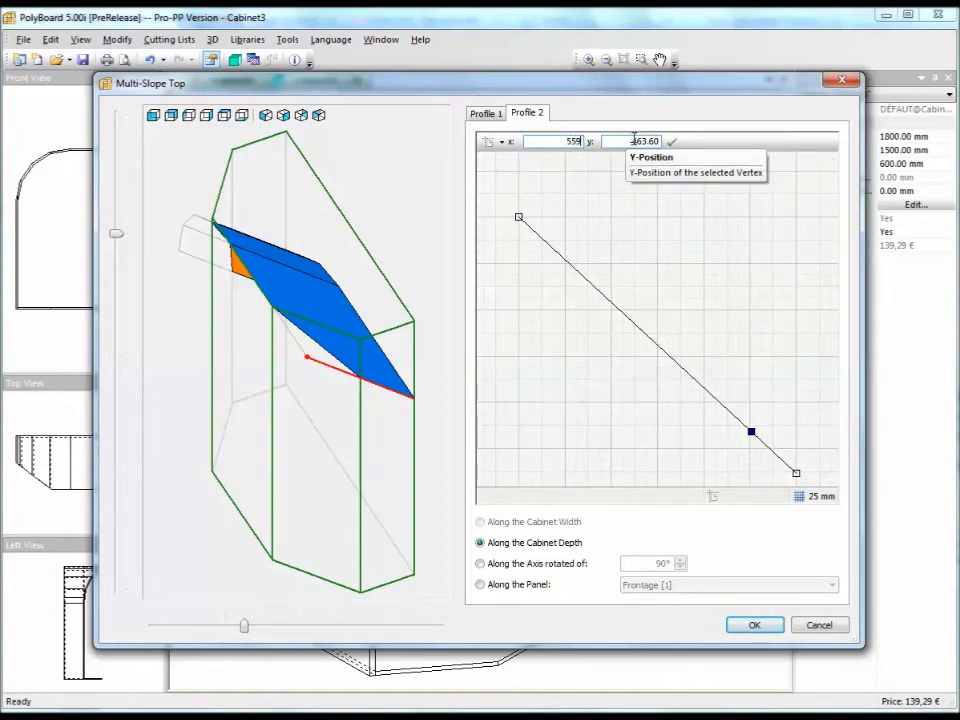
{"action": "key", "text": "Tab"}
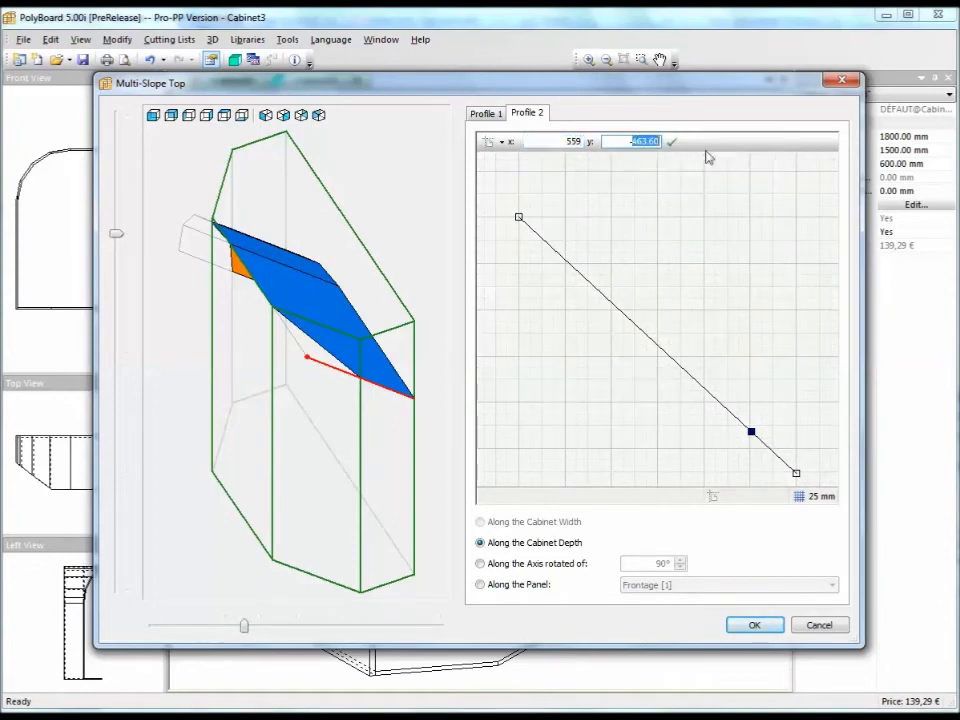
{"action": "type", "text": "-363"}
{"action": "left_click", "coordinate": [671, 142]}
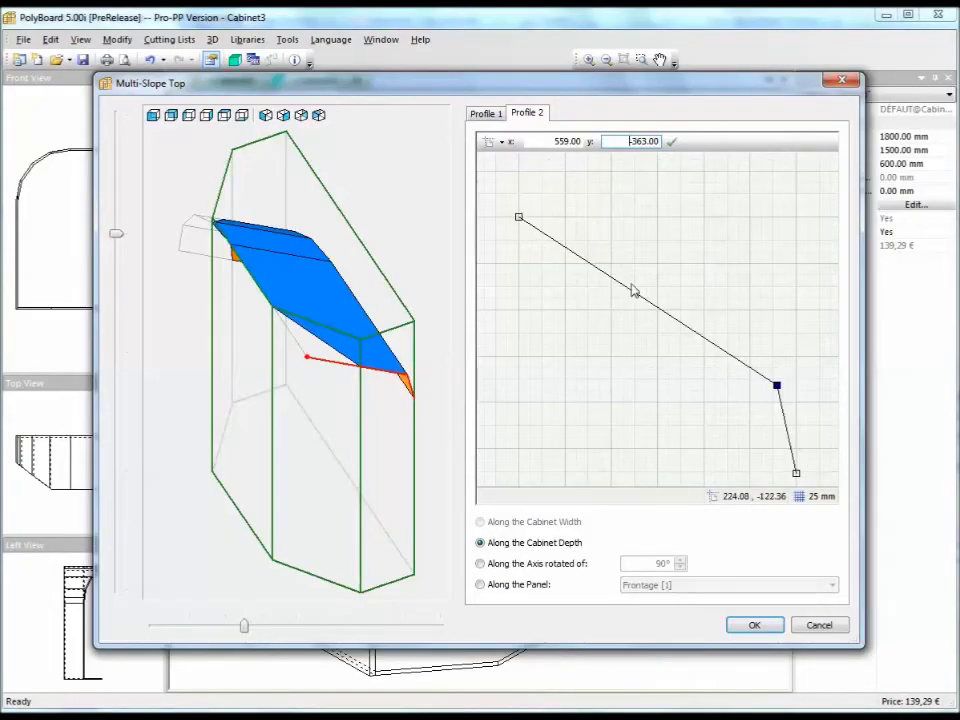
- Add another profile point at 427, -170
{"action": "left_click", "coordinate": [676, 319]}
{"action": "double_click", "coordinate": [568, 141]}
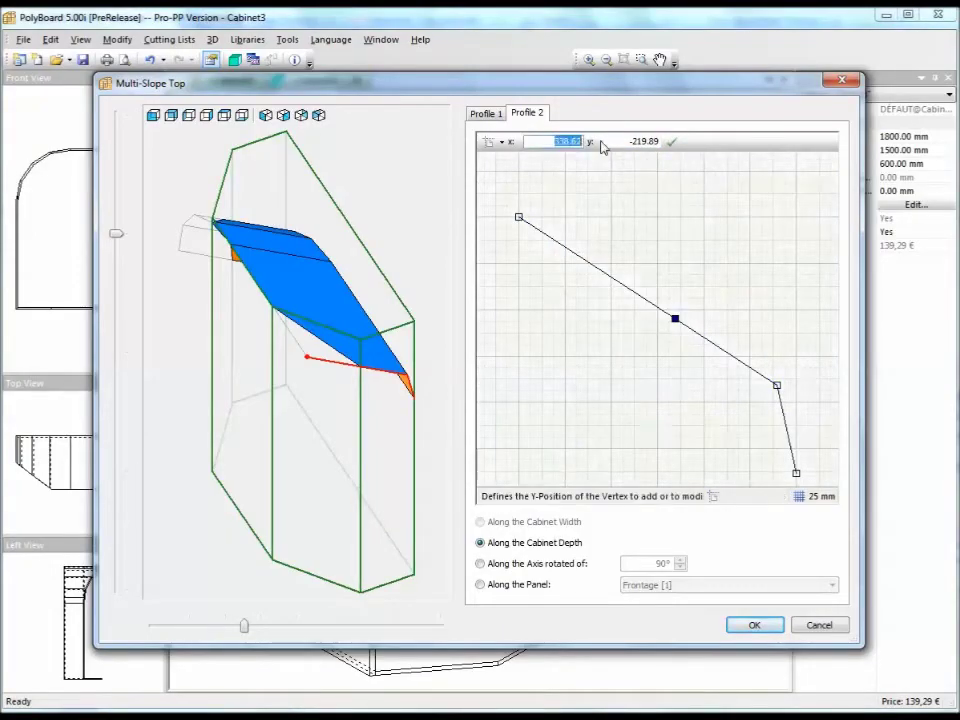
{"action": "type", "text": "427"}
{"action": "key", "text": "Tab"}
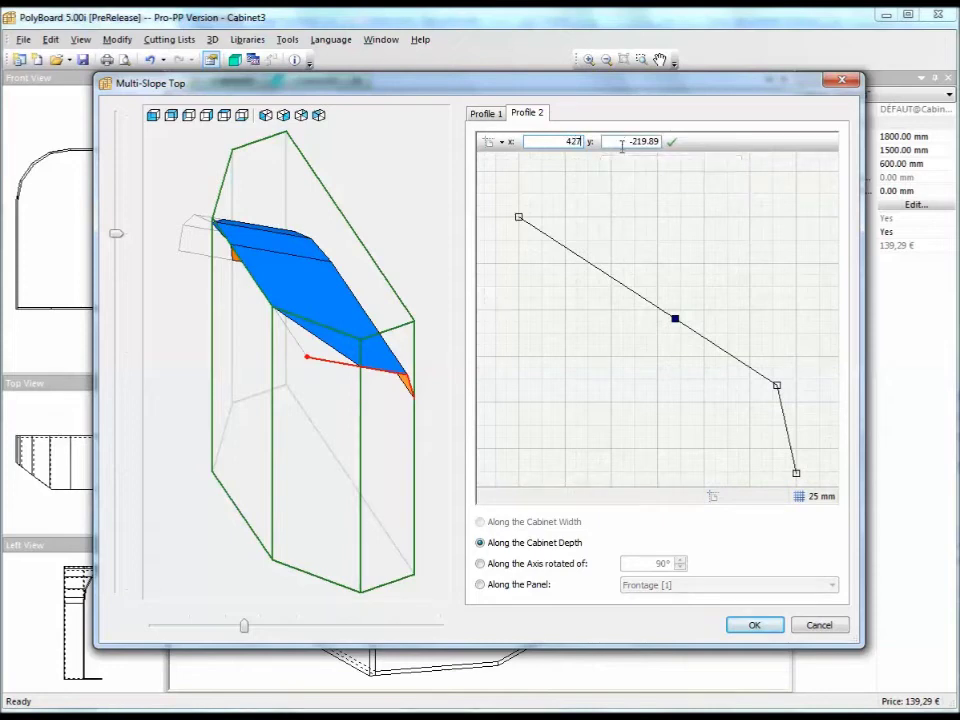
{"action": "type", "text": "-170"}
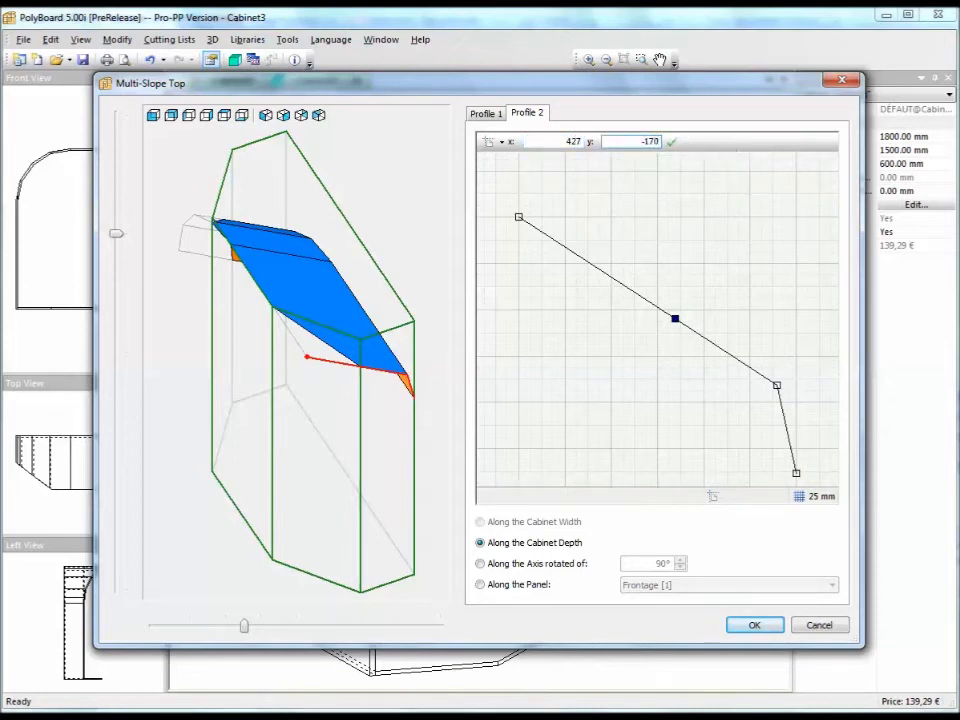
{"action": "left_click", "coordinate": [672, 142]}
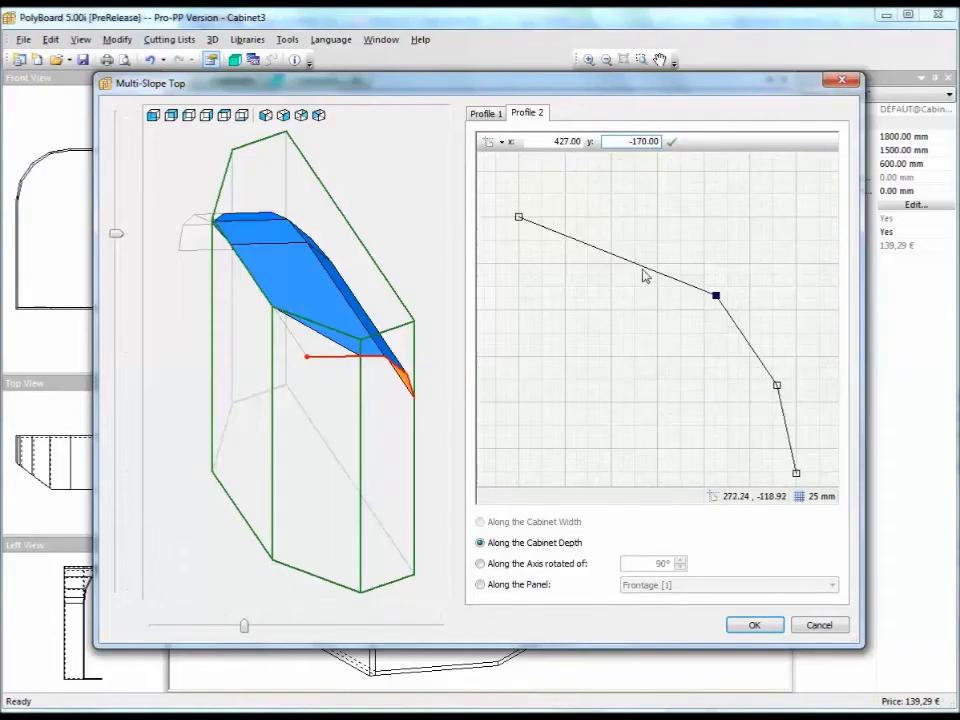
- Add a point at 230, -43 and apply the curved depth profile to the top
{"action": "left_click", "coordinate": [643, 270]}
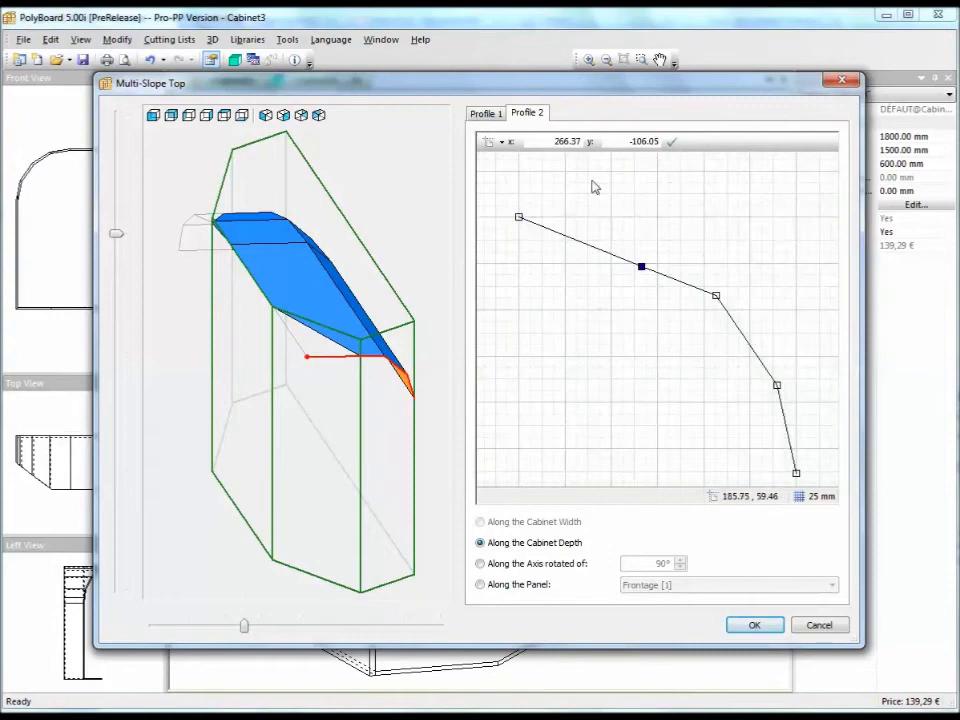
{"action": "type", "text": "230"}
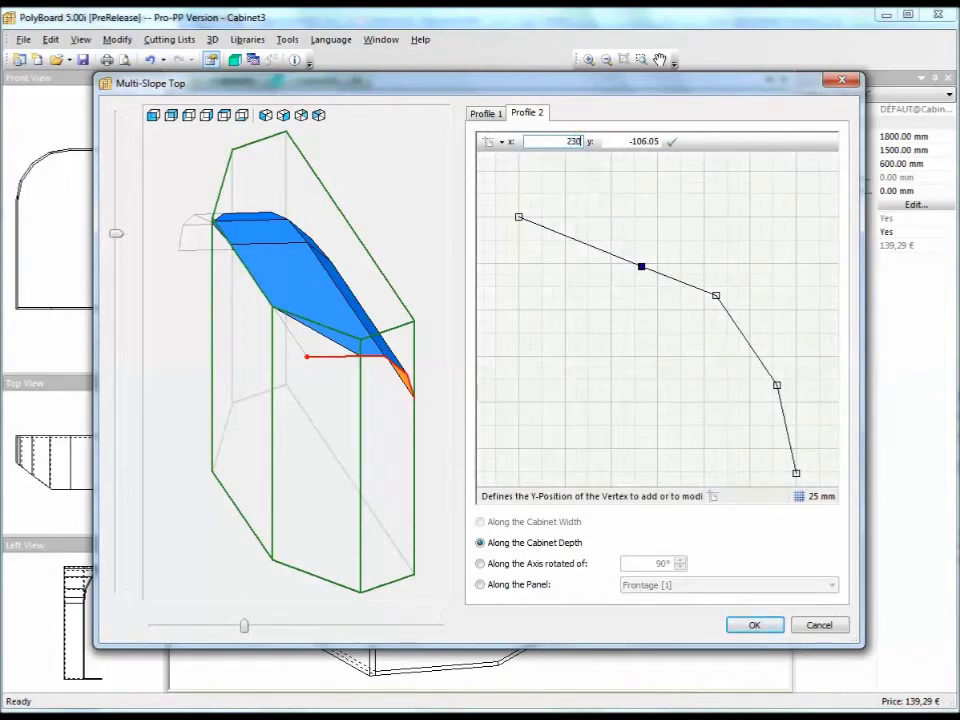
{"action": "key", "text": "Tab"}
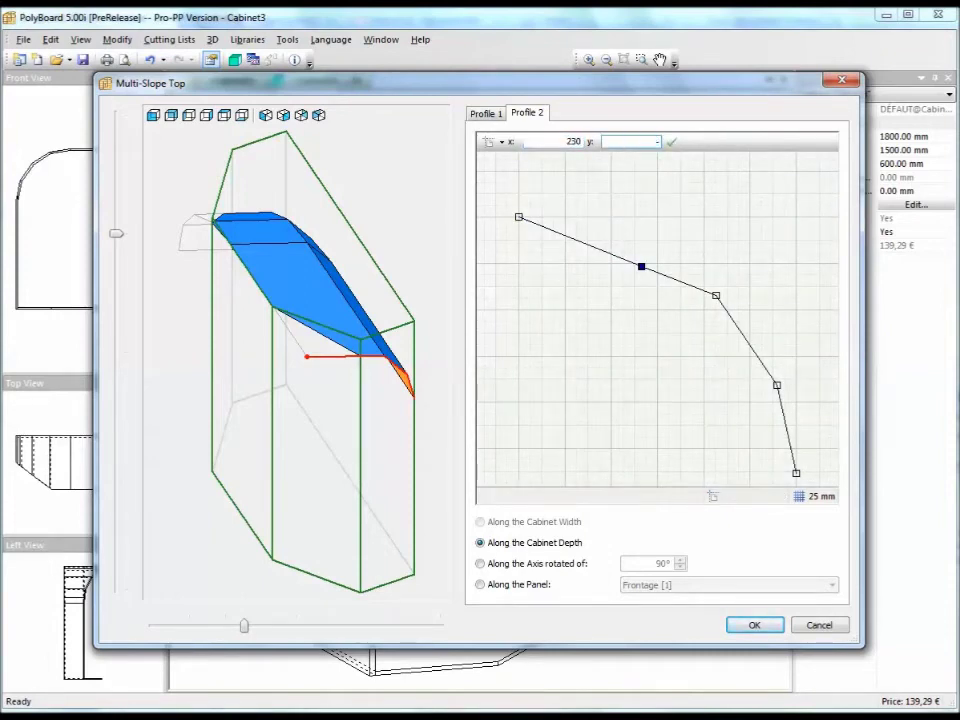
{"action": "type", "text": "-43"}
{"action": "left_click", "coordinate": [672, 141]}
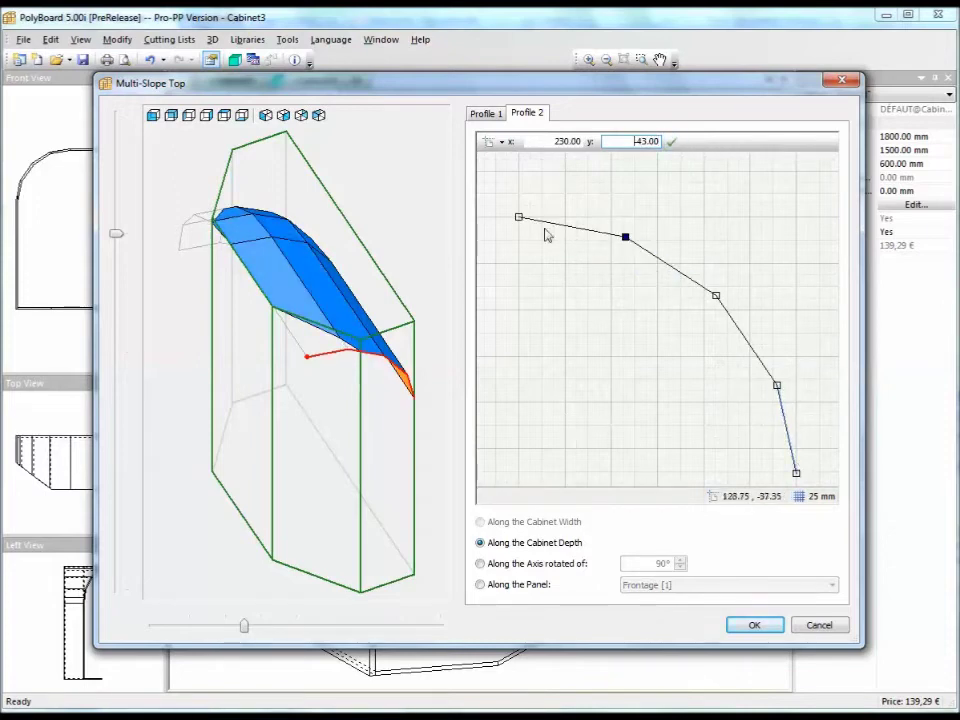
{"action": "left_click", "coordinate": [754, 625]}
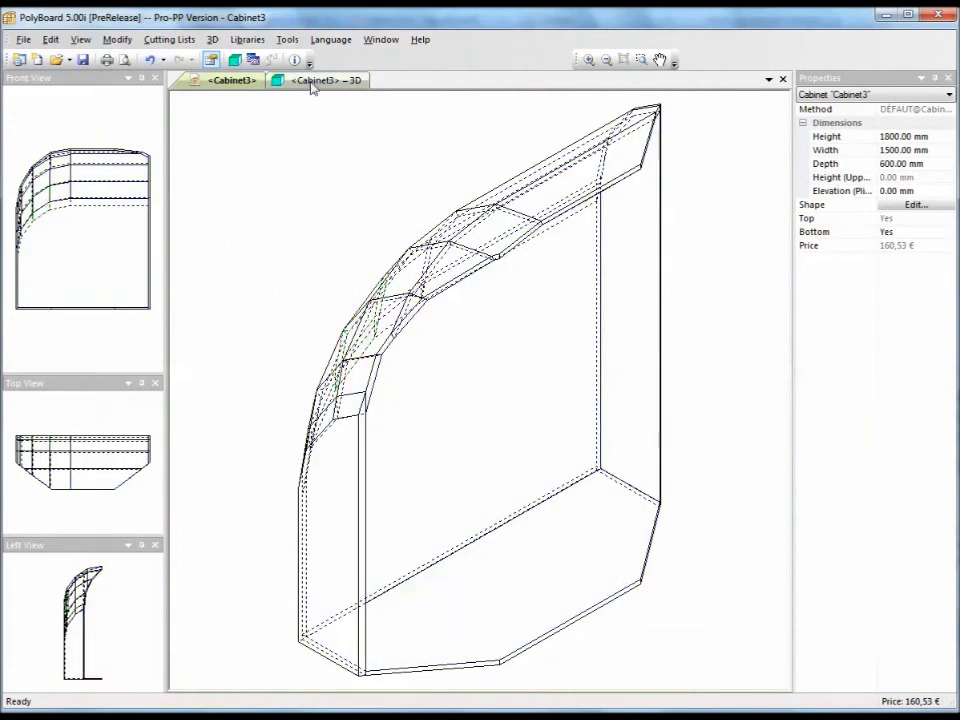
{"action": "left_click", "coordinate": [235, 60]}
{"action": "left_click_drag", "start_coordinate": [471, 360], "coordinate": [283, 387]}
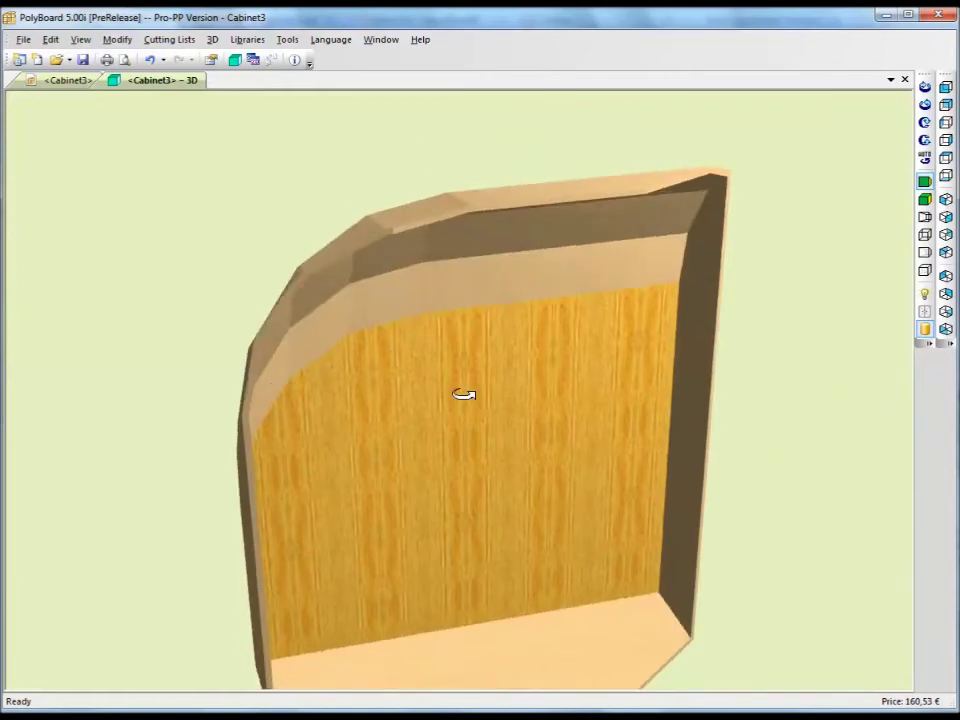
{"action": "middle_click_drag", "start_coordinate": [464, 394], "coordinate": [374, 316]}
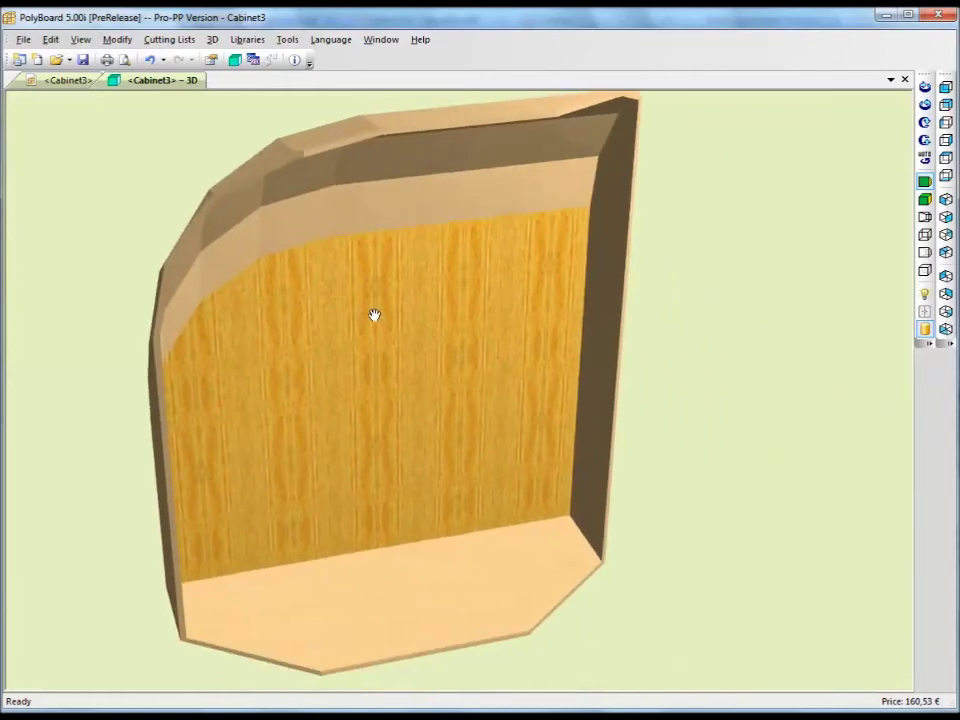
{"action": "left_click", "coordinate": [70, 79]}
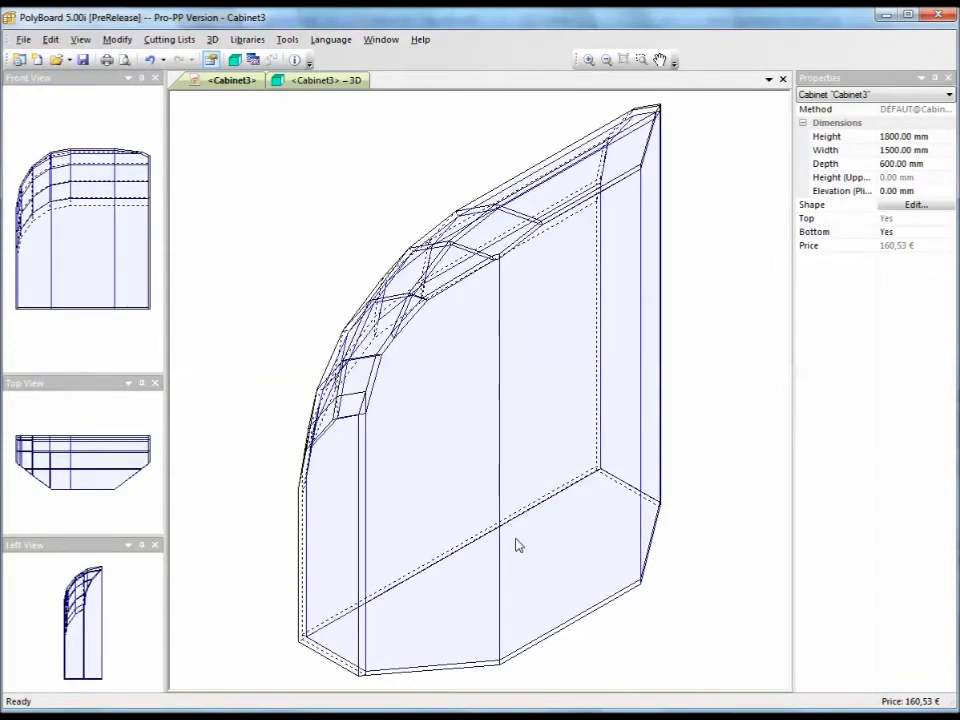
- Add a fixed shelf 600 mm from the bottom of the inner zone
{"action": "left_click", "coordinate": [518, 545]}
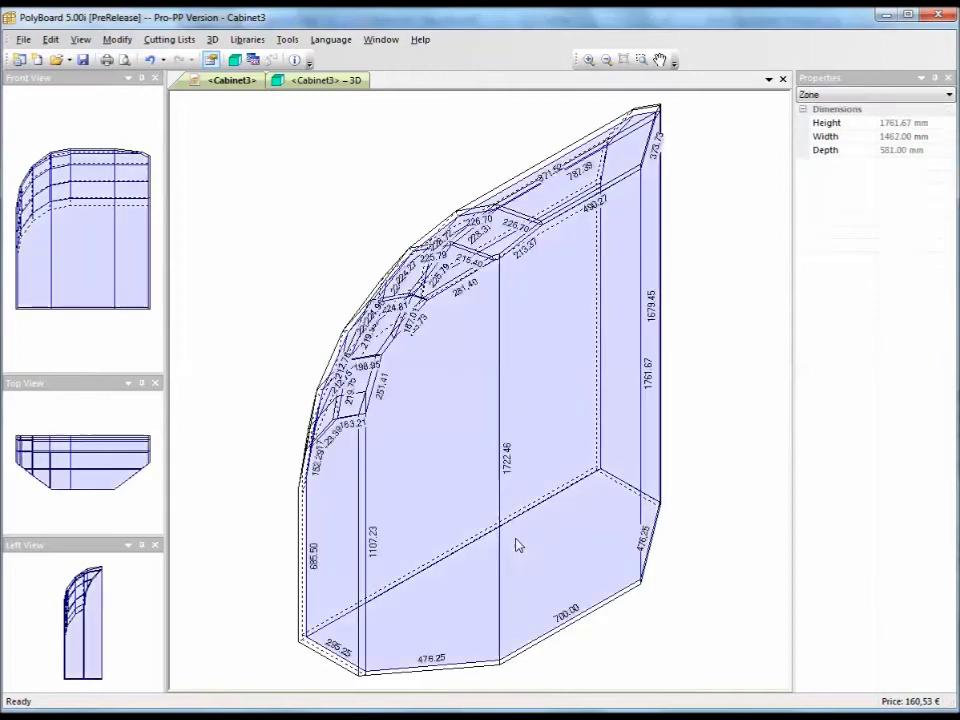
{"action": "right_click", "coordinate": [518, 545]}
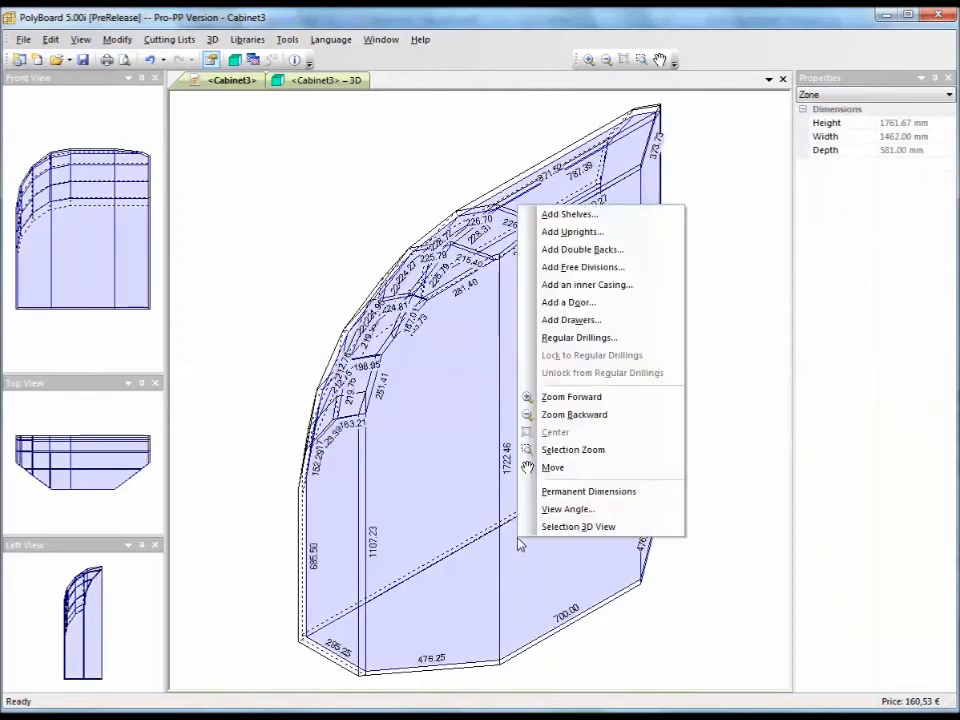
{"action": "left_click", "coordinate": [570, 214]}
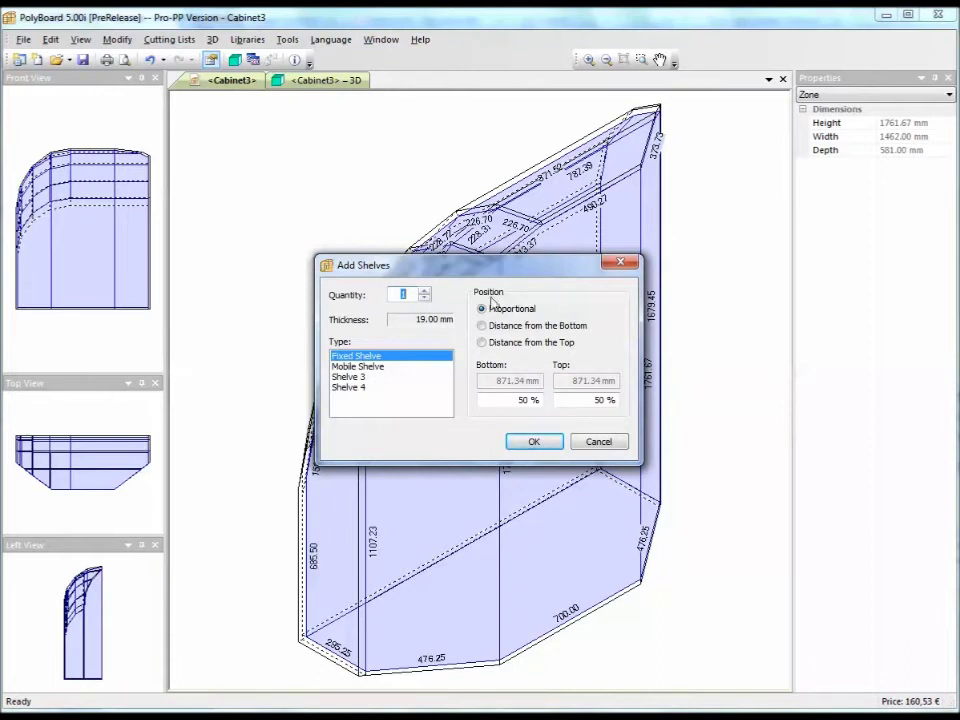
{"action": "left_click", "coordinate": [482, 327]}
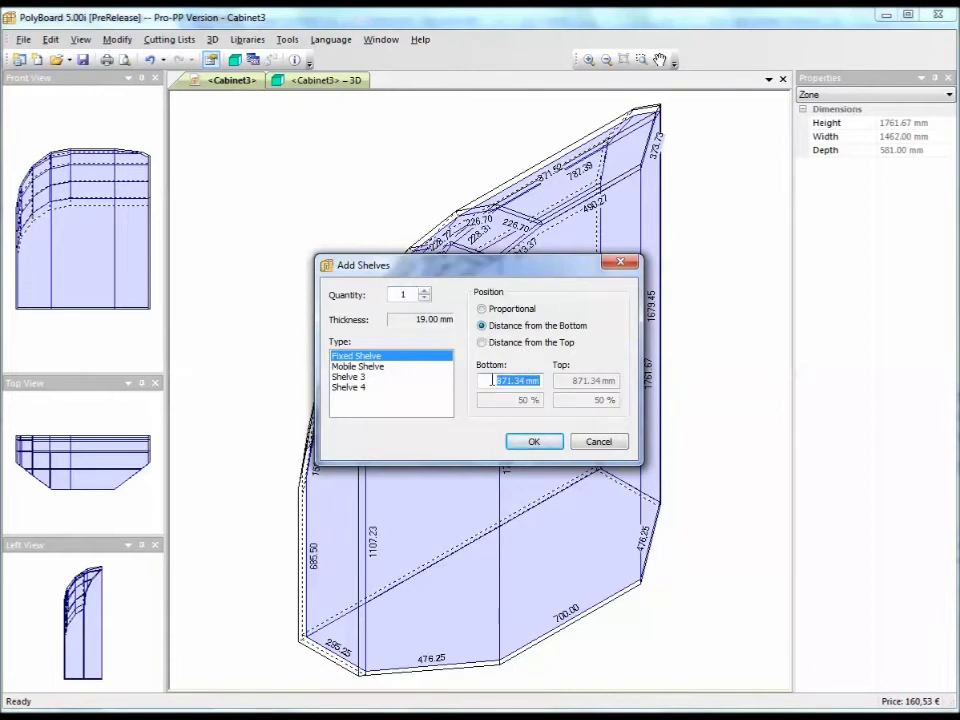
{"action": "type", "text": "600"}
{"action": "left_click", "coordinate": [534, 441]}
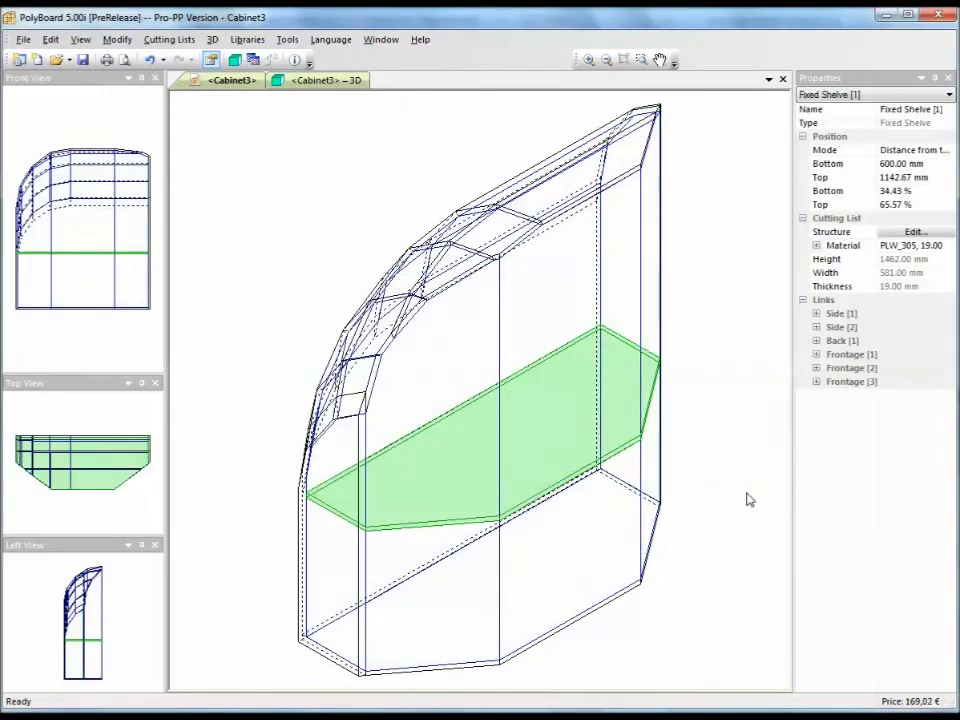
- Fit three simple doors across the lower compartment
{"action": "right_click", "coordinate": [460, 594]}
{"action": "left_click", "coordinate": [505, 352]}
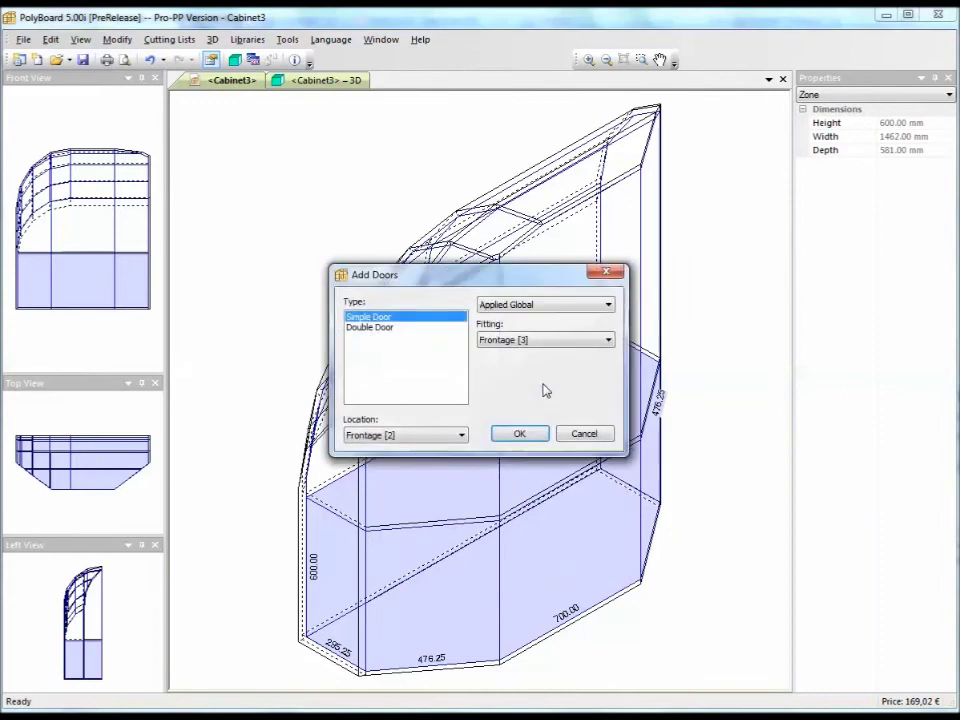
{"action": "left_click", "coordinate": [520, 434]}
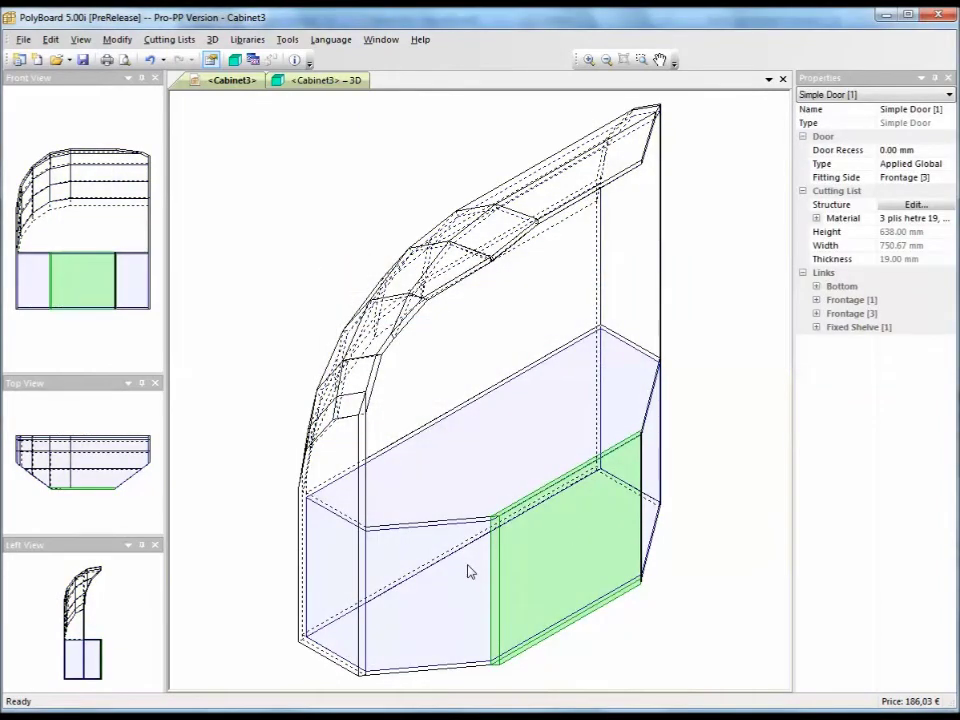
{"action": "right_click", "coordinate": [458, 590]}
{"action": "left_click", "coordinate": [505, 346]}
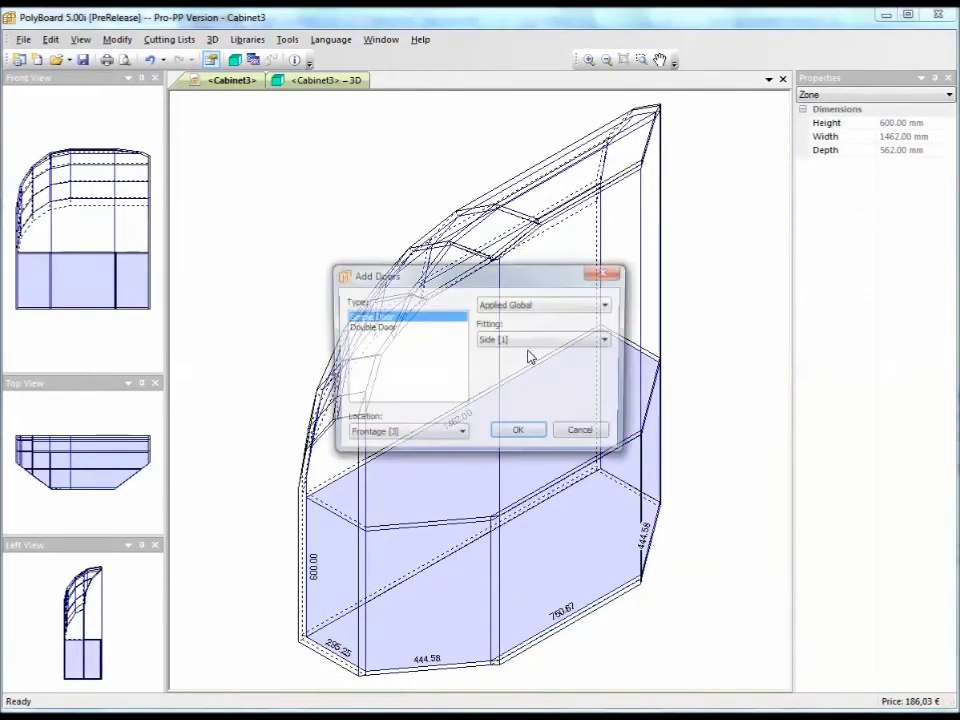
{"action": "left_click", "coordinate": [520, 434]}
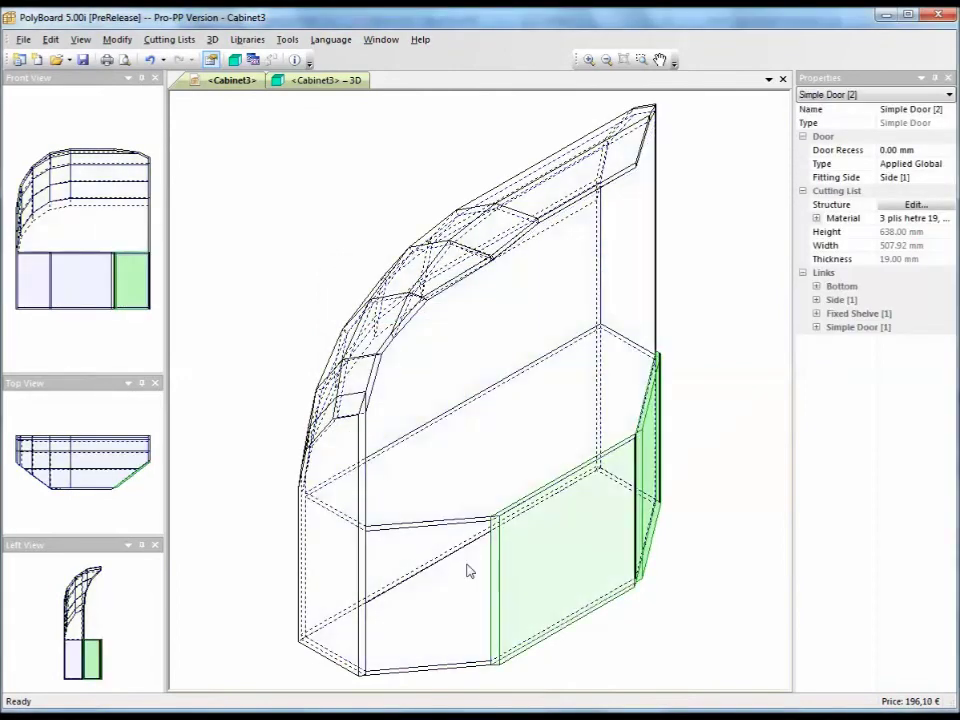
{"action": "right_click", "coordinate": [452, 600]}
{"action": "left_click", "coordinate": [508, 377]}
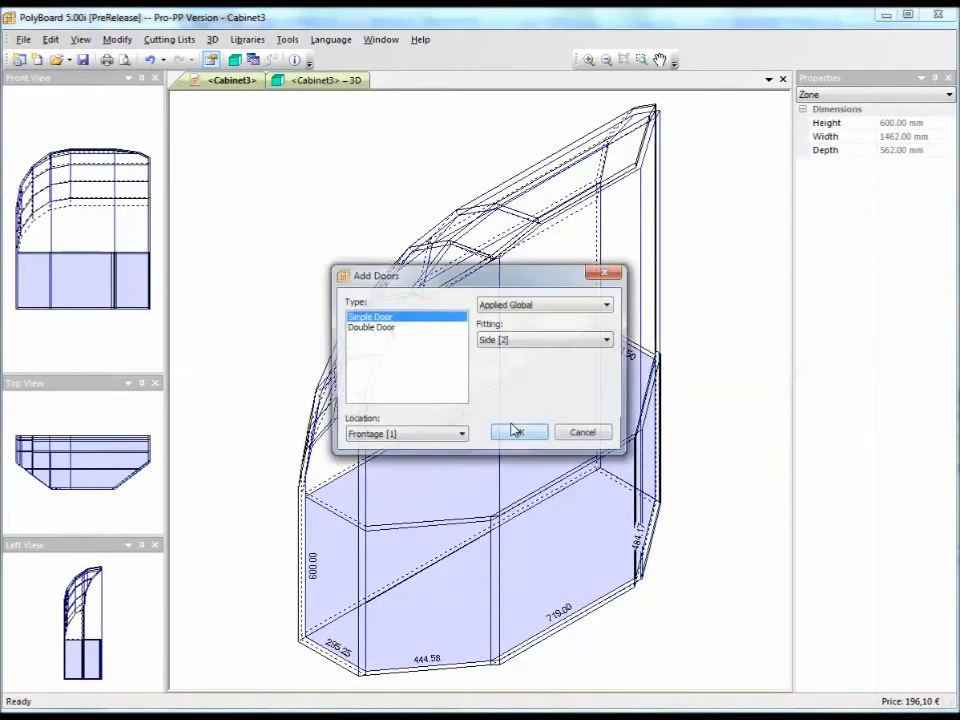
{"action": "left_click", "coordinate": [520, 435]}
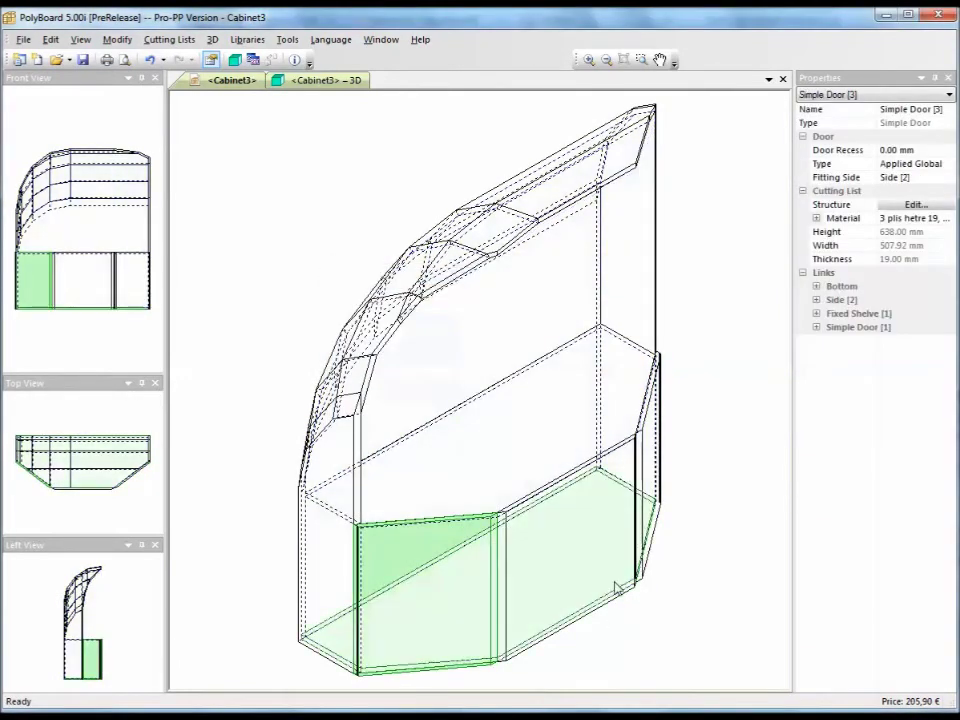
- Split the upper compartment with a central upright and inspect it in 3D
{"action": "right_click", "coordinate": [528, 399]}
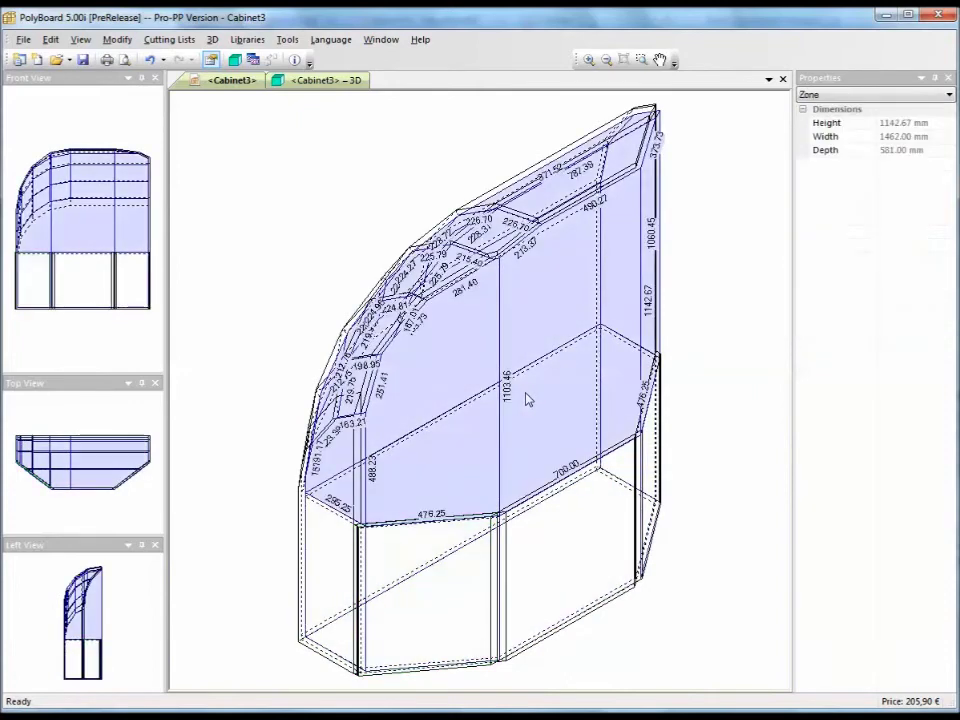
{"action": "left_click", "coordinate": [555, 420]}
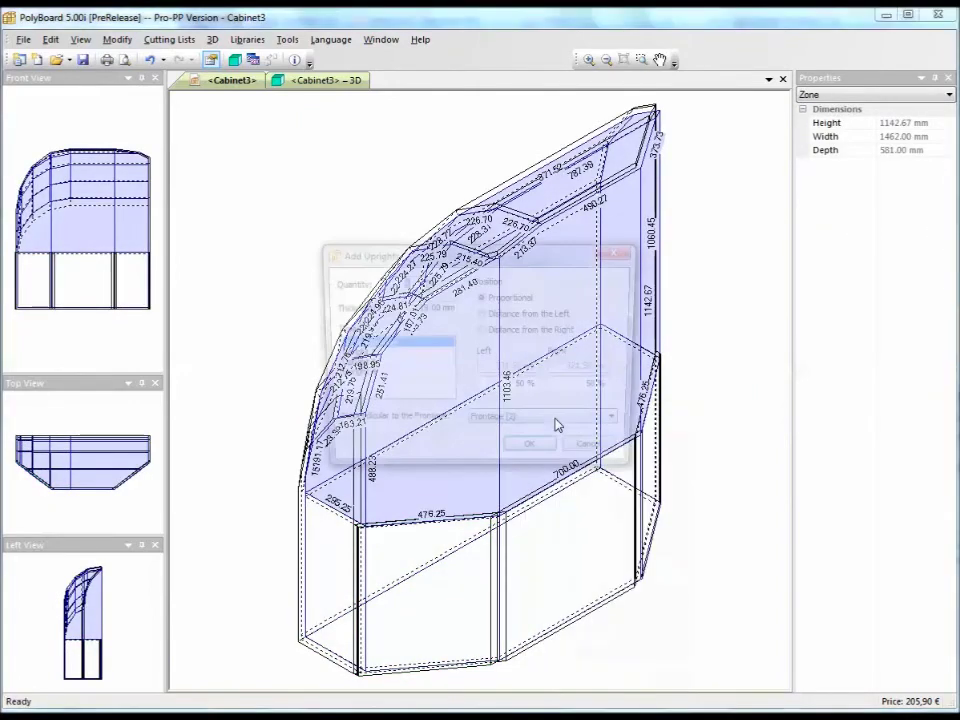
{"action": "left_click", "coordinate": [546, 456]}
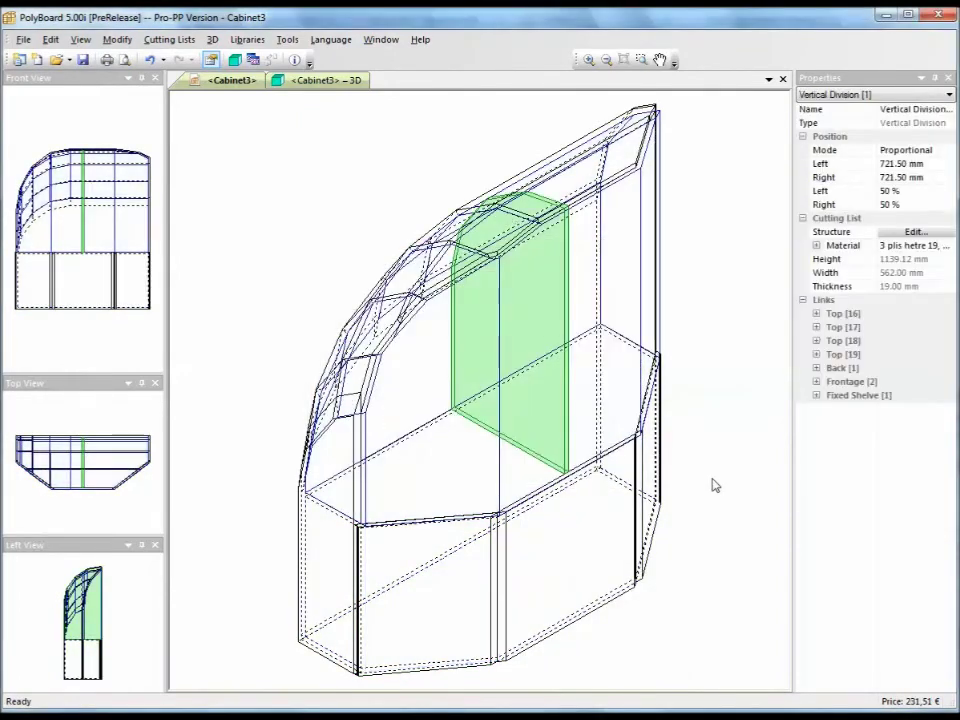
{"action": "left_click", "coordinate": [330, 80]}
{"action": "left_click_drag", "start_coordinate": [580, 433], "coordinate": [418, 121]}
{"action": "left_click_drag", "start_coordinate": [368, 192], "coordinate": [374, 236]}
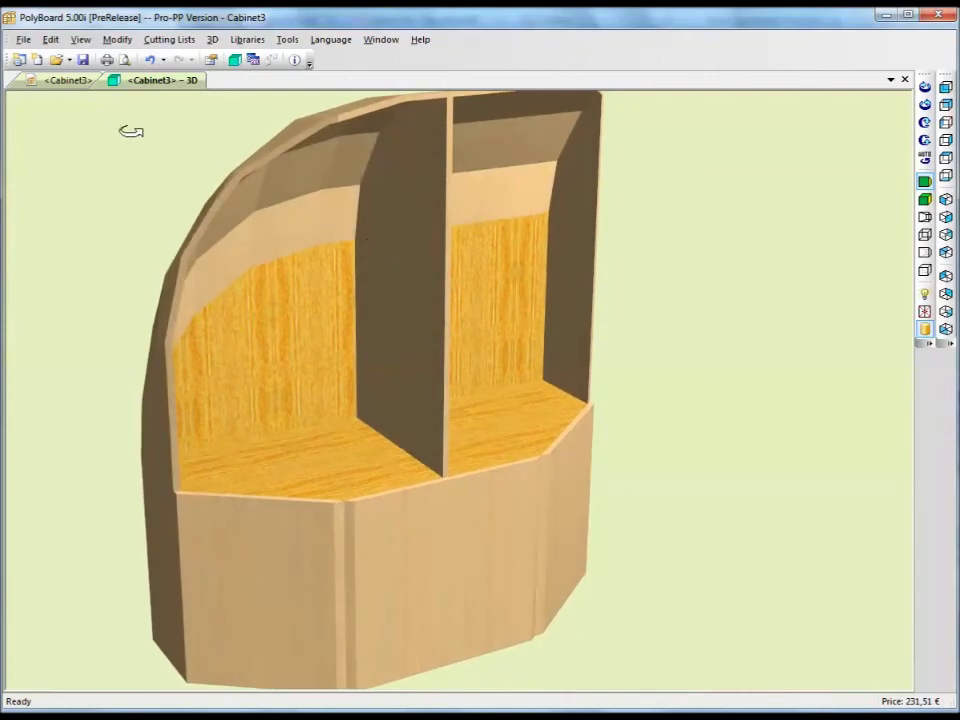
- Back in the design view, bring up Add Shelves for the left upper compartment
{"action": "left_click", "coordinate": [70, 82]}
{"action": "right_click", "coordinate": [428, 387]}
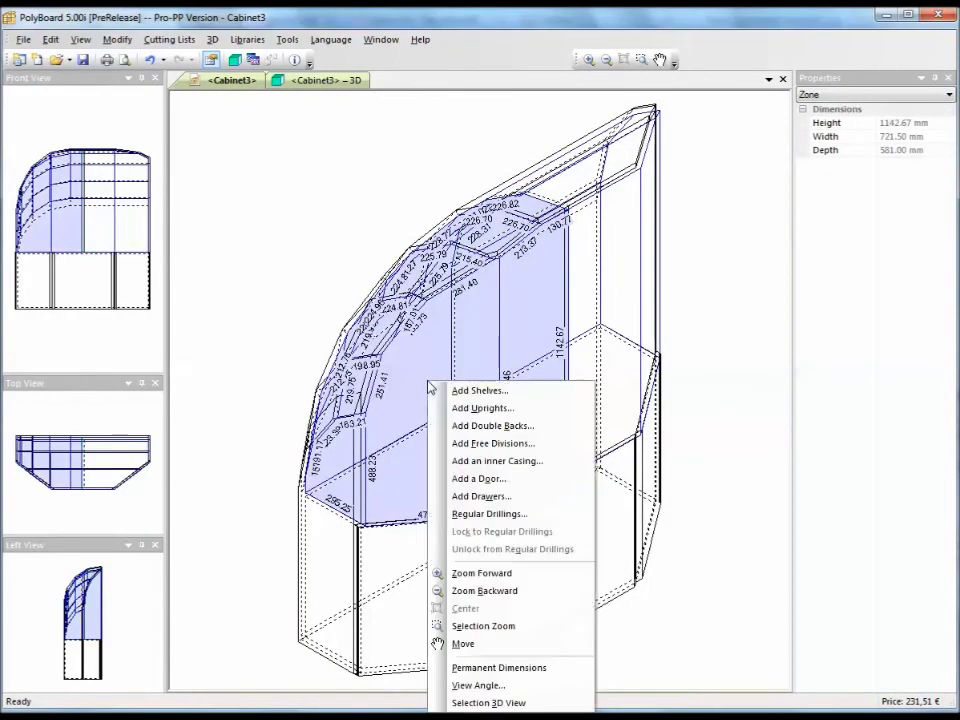
{"action": "left_click", "coordinate": [446, 390]}
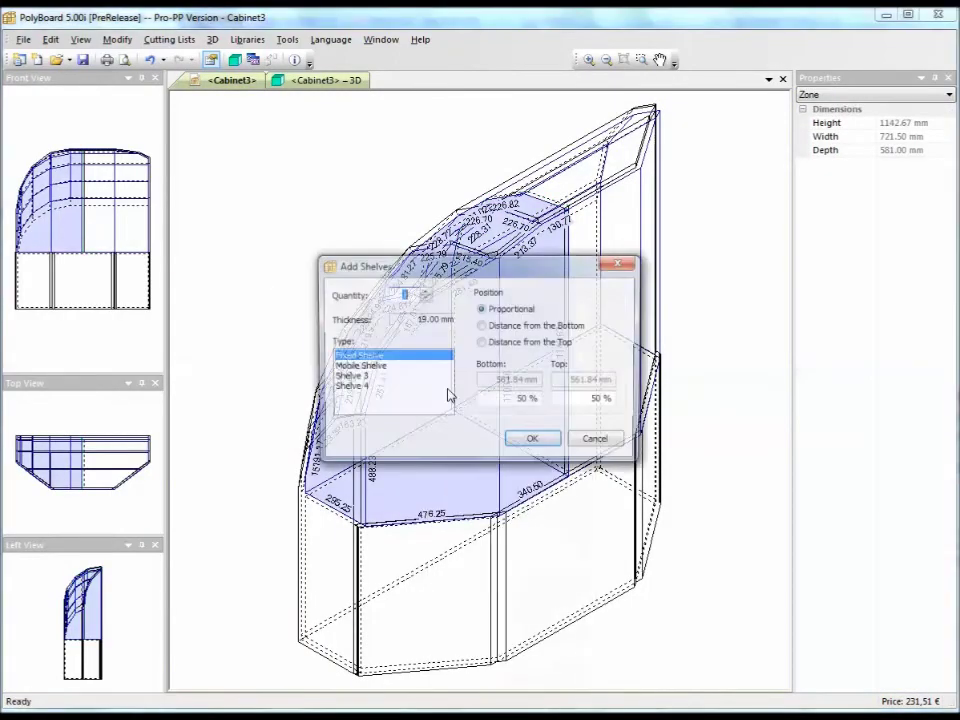
- Add 4 equally spaced shelves to the left upper compartment and review them in 3D
{"action": "left_click", "coordinate": [425, 291]}
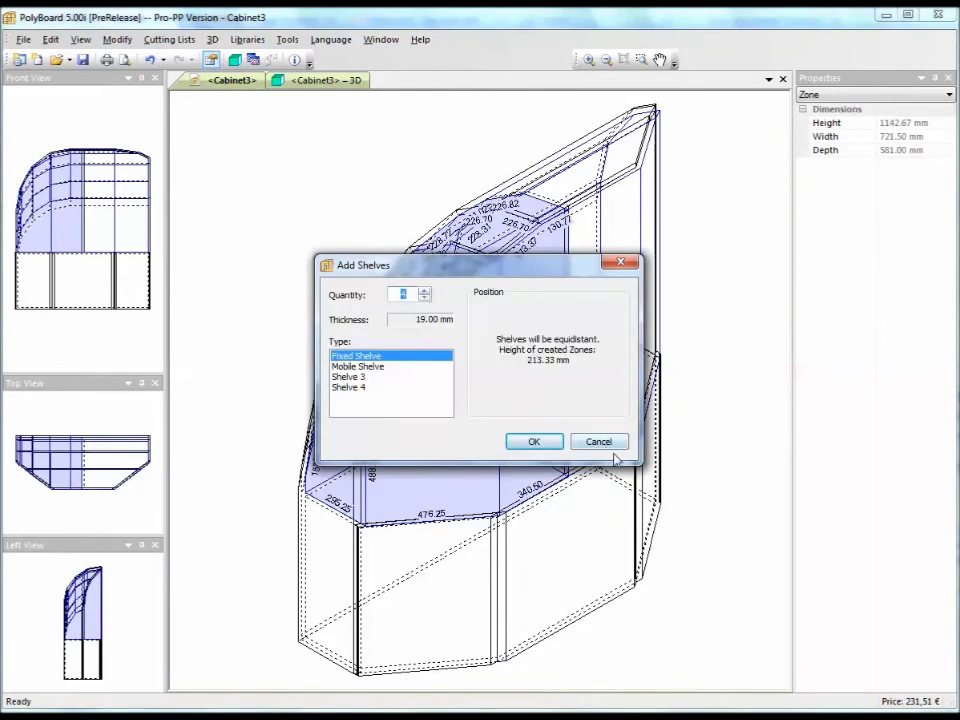
{"action": "left_click", "coordinate": [533, 441]}
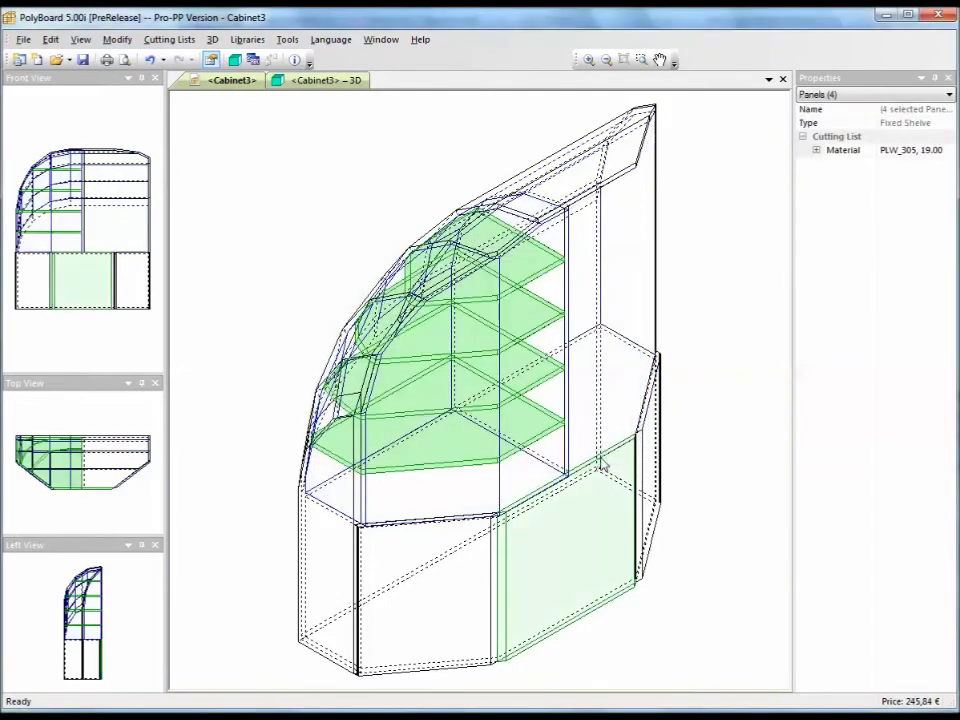
{"action": "left_click", "coordinate": [318, 80]}
{"action": "left_click_drag", "start_coordinate": [362, 123], "coordinate": [301, 347]}
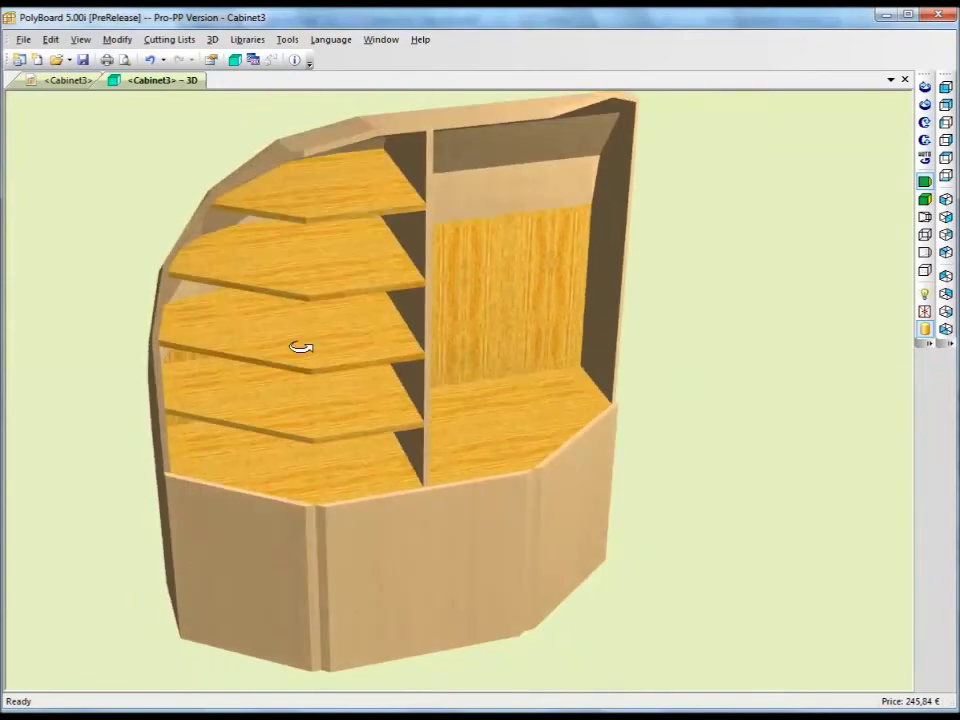
{"action": "mouse_move", "coordinate": [308, 268]}
{"action": "left_mouse_down"}
{"action": "mouse_move", "coordinate": [396, 298]}
{"action": "mouse_move", "coordinate": [388, 313]}
{"action": "mouse_move", "coordinate": [336, 294]}
{"action": "mouse_move", "coordinate": [332, 256]}
{"action": "mouse_move", "coordinate": [343, 227]}
{"action": "mouse_move", "coordinate": [349, 281]}
{"action": "mouse_move", "coordinate": [300, 288]}
{"action": "left_mouse_up"}
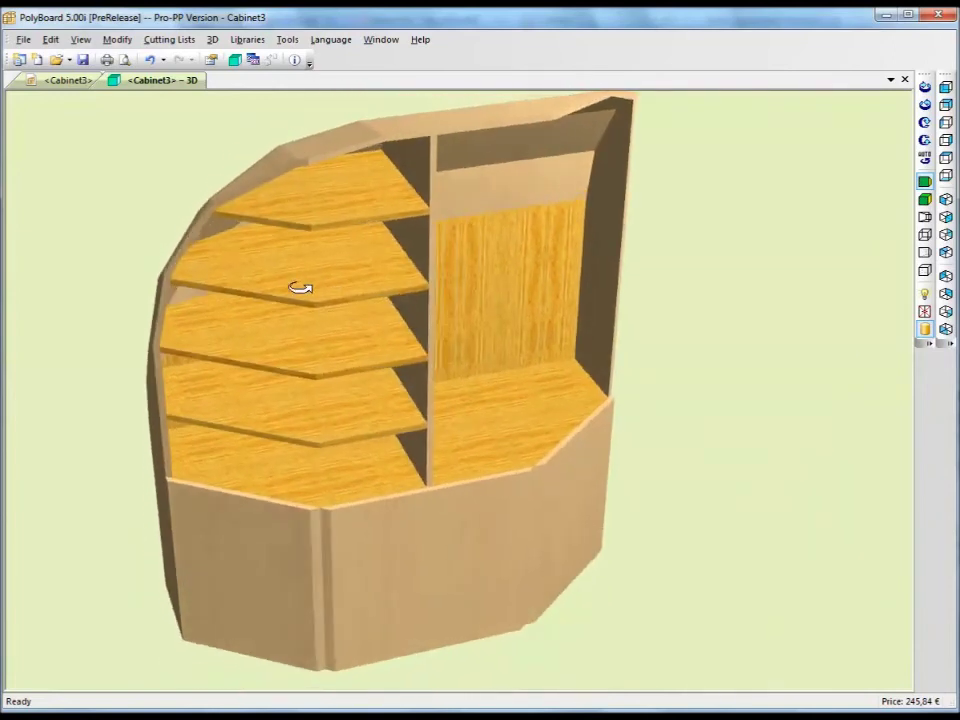
{"action": "left_click", "coordinate": [62, 79]}
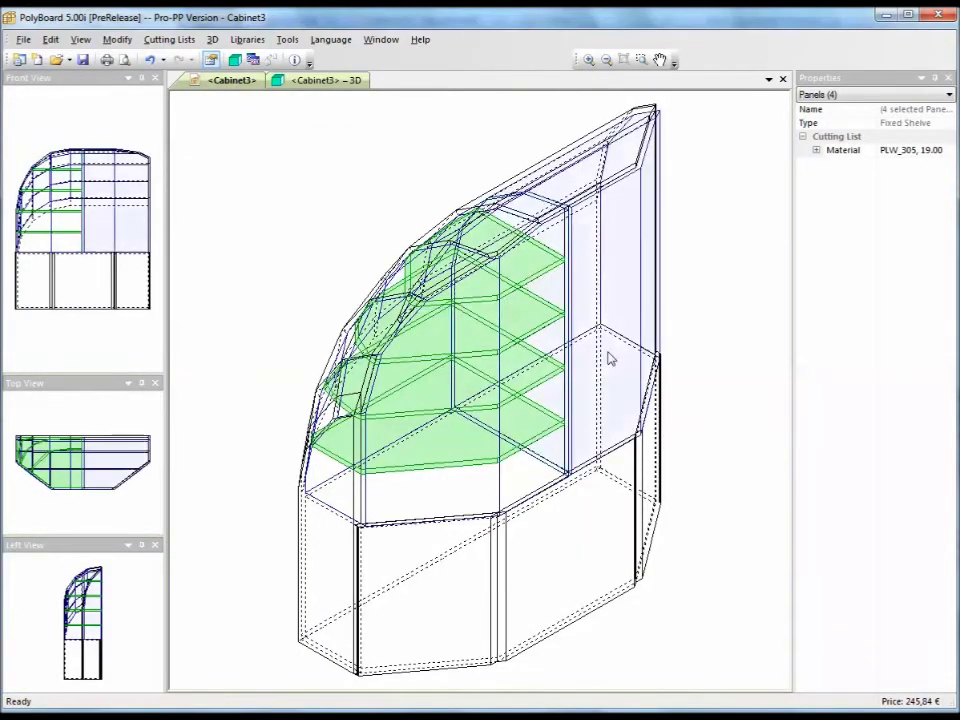
- Start adding free divisions to the right upper compartment, with quantity 3
{"action": "left_click", "coordinate": [605, 356]}
{"action": "right_click", "coordinate": [611, 349]}
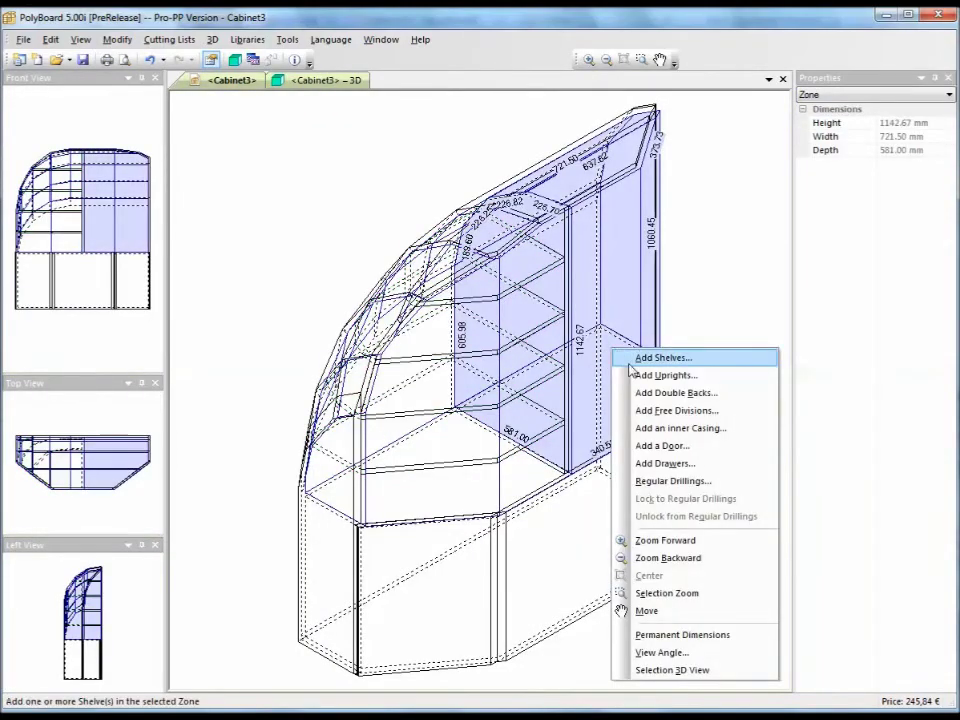
{"action": "left_click", "coordinate": [650, 410]}
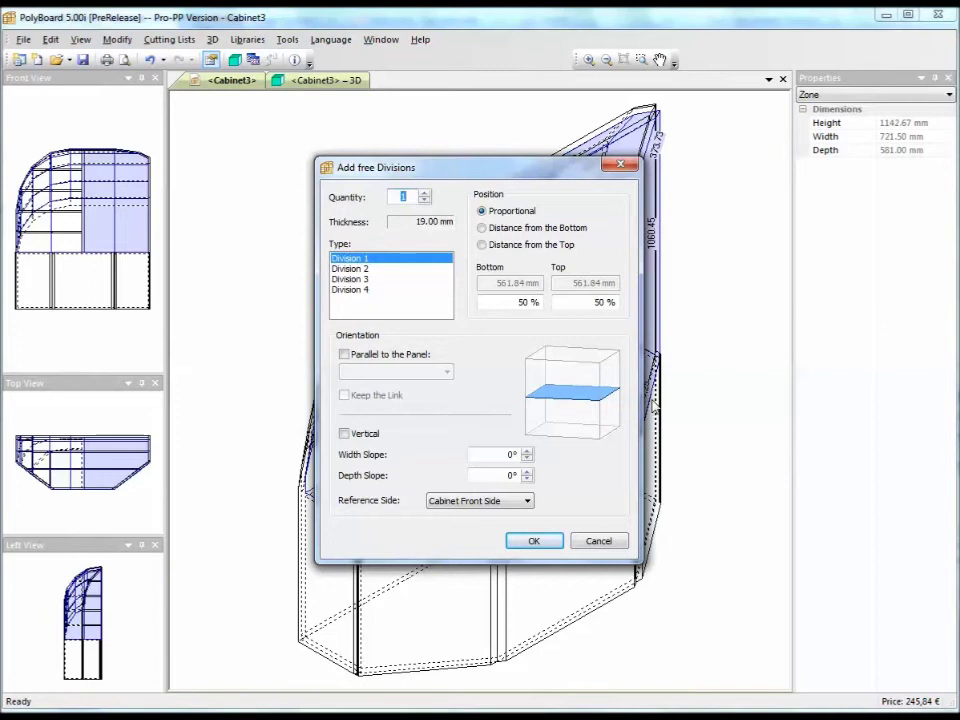
{"action": "left_click", "coordinate": [424, 194]}
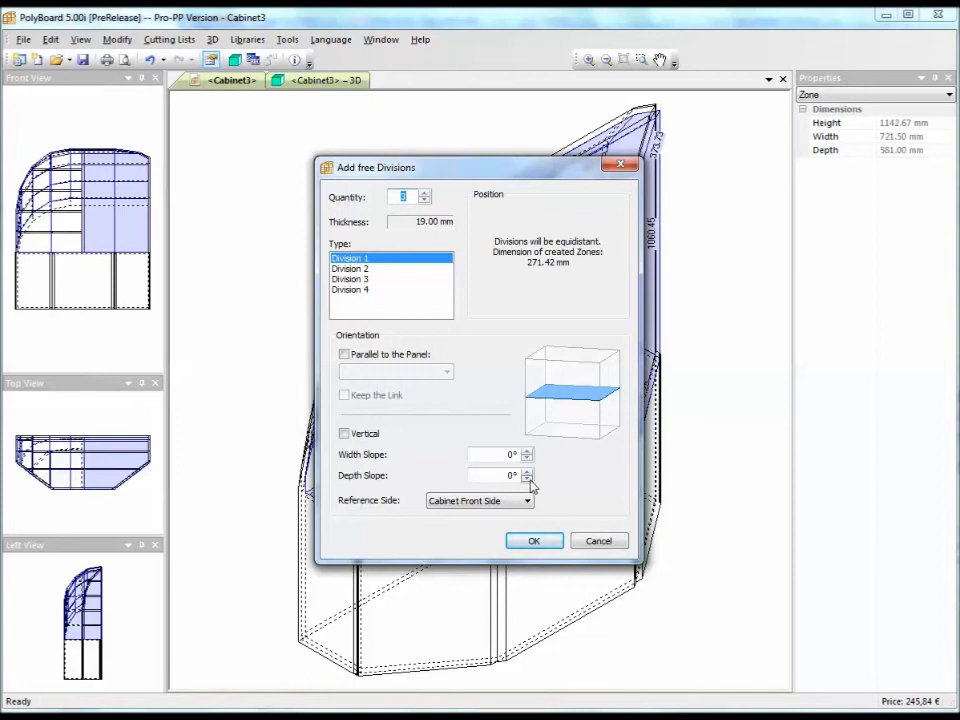
- Set the divisions' depth slope to -10° and width slope to 0°, then create them
{"action": "left_click_drag", "start_coordinate": [527, 480], "coordinate": [527, 480]}
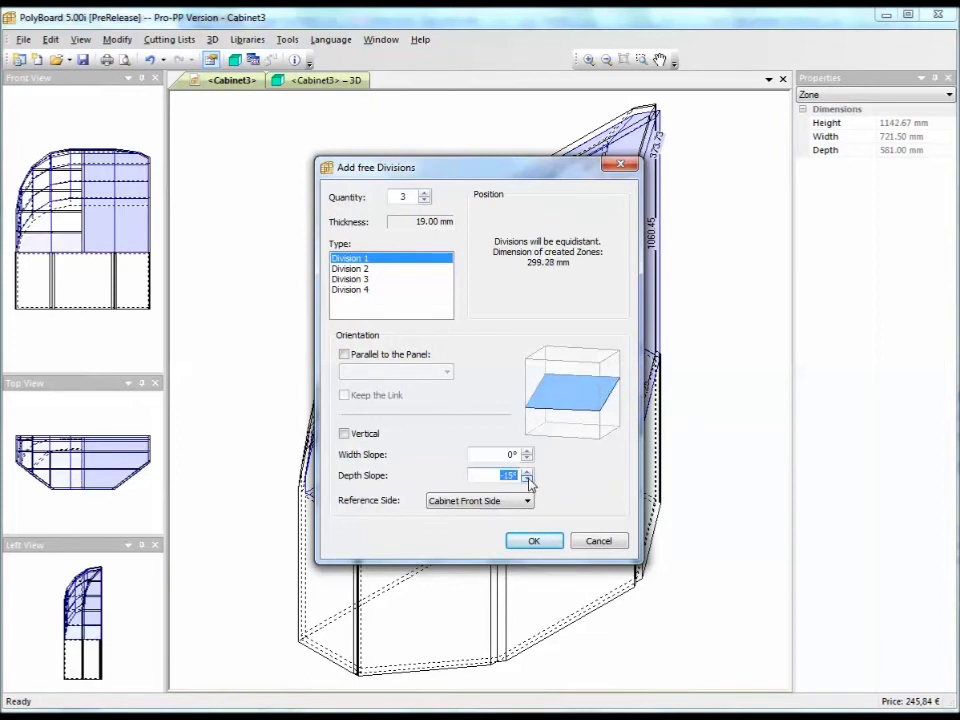
{"action": "left_click", "coordinate": [527, 480]}
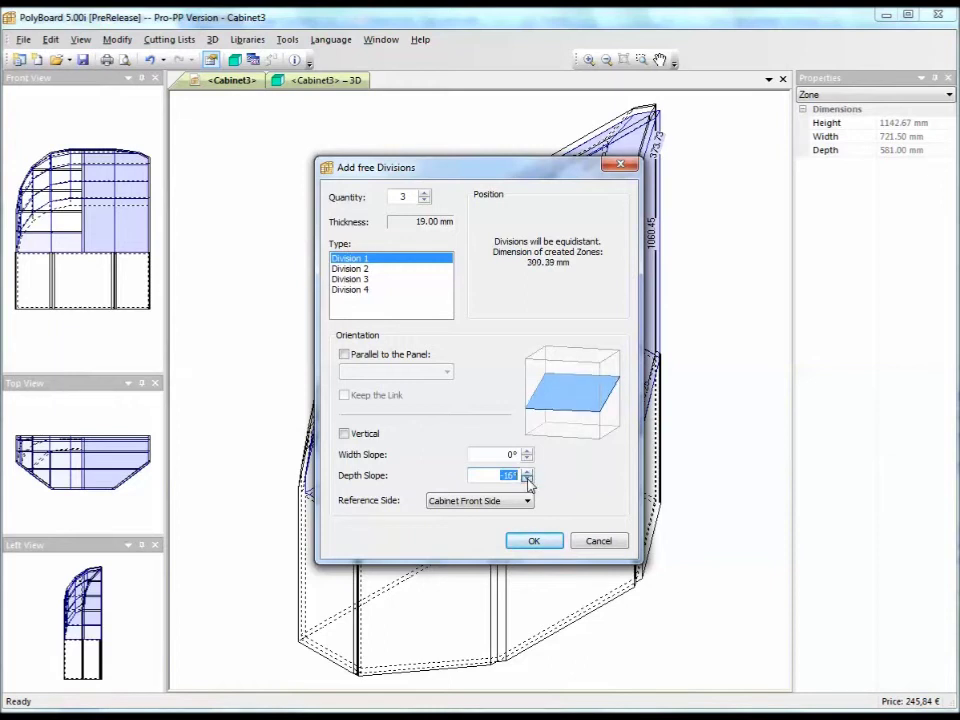
{"action": "left_click_drag", "start_coordinate": [528, 472], "coordinate": [528, 472]}
{"action": "left_click", "coordinate": [528, 458]}
{"action": "left_click", "coordinate": [528, 460]}
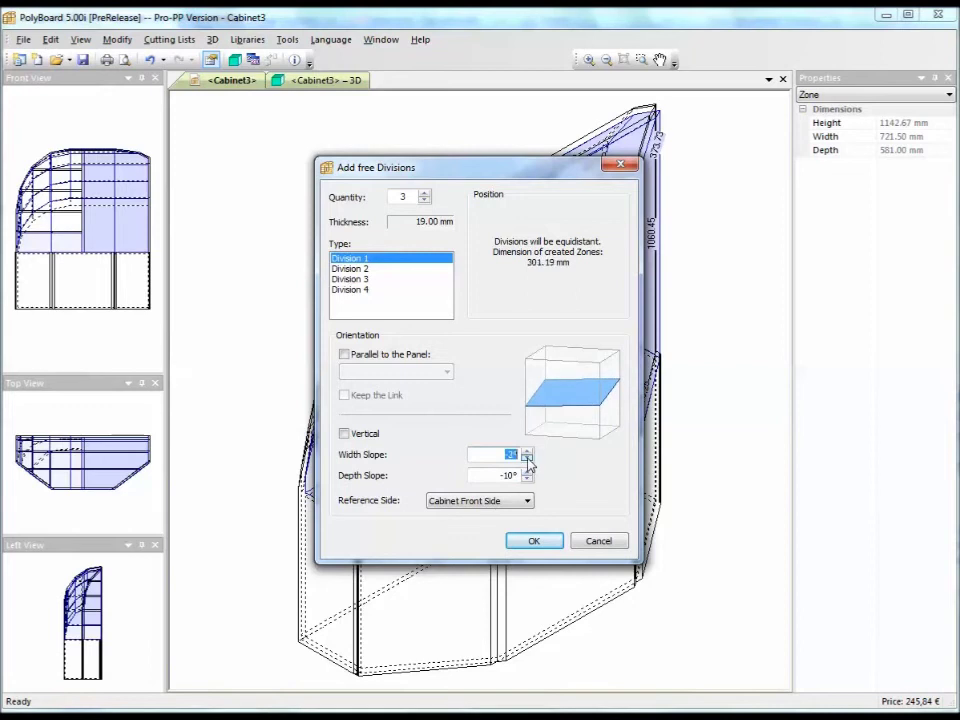
{"action": "left_click", "coordinate": [528, 460]}
{"action": "left_click", "coordinate": [528, 460]}
{"action": "left_click", "coordinate": [528, 451]}
{"action": "left_click", "coordinate": [528, 451]}
{"action": "left_click", "coordinate": [528, 451]}
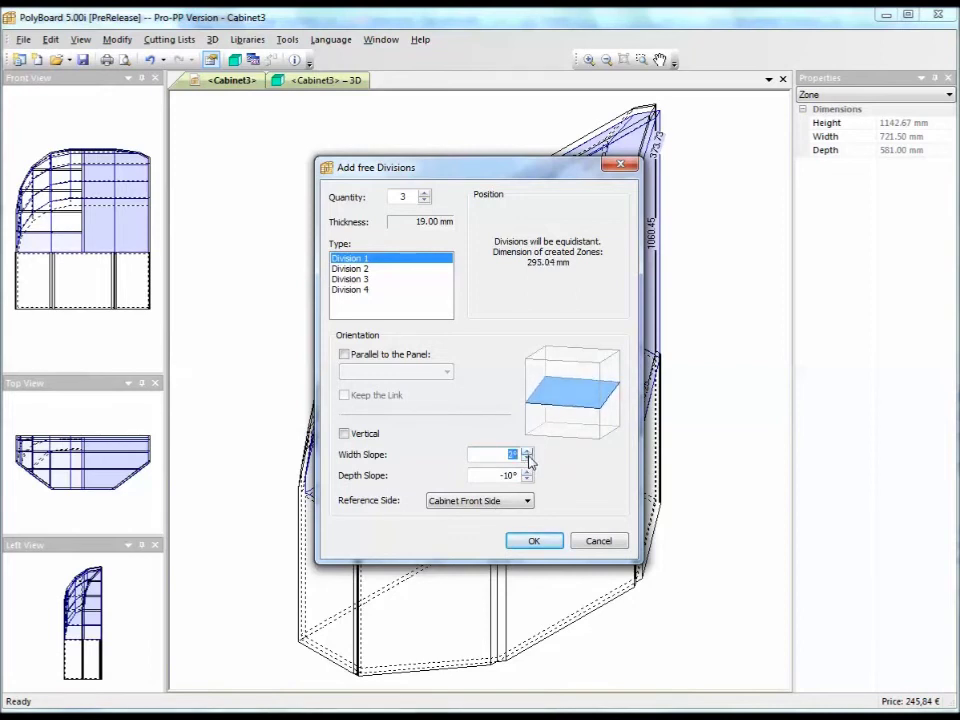
{"action": "left_click", "coordinate": [528, 454]}
{"action": "left_click", "coordinate": [556, 541]}
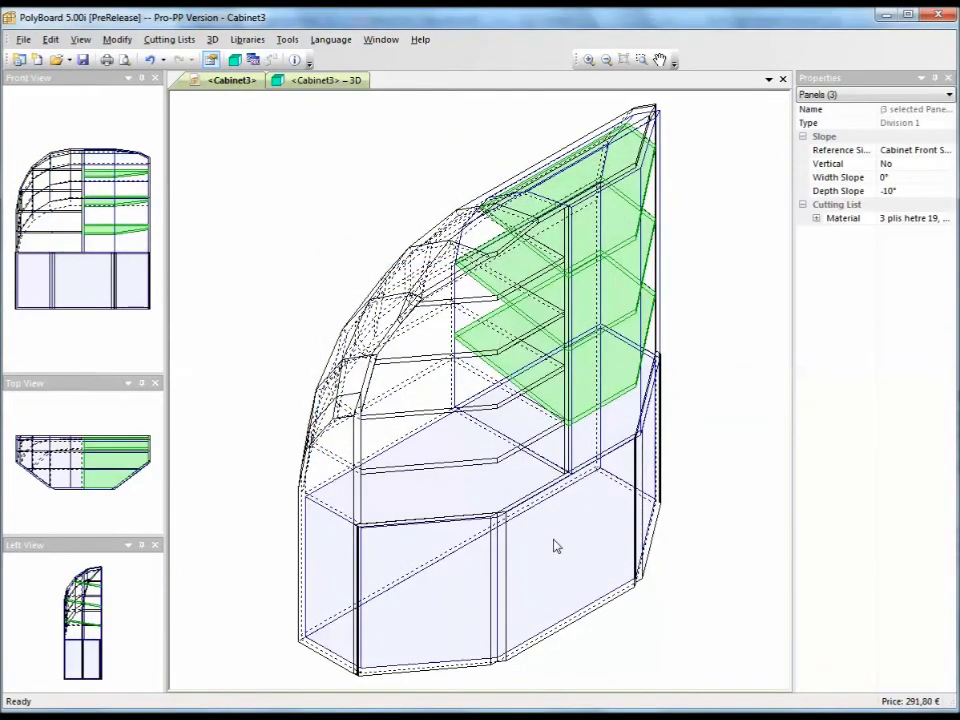
{"action": "left_click", "coordinate": [326, 80]}
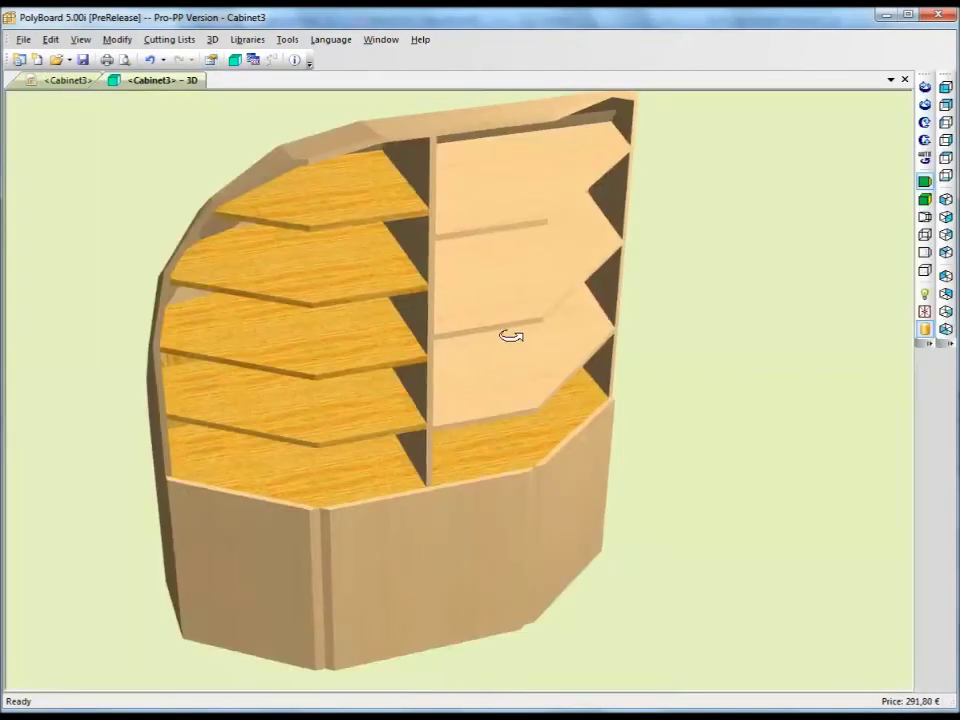
- Change the three divisions' depth slope to -25° and check the result in 3D
{"action": "left_click_drag", "start_coordinate": [475, 330], "coordinate": [531, 346]}
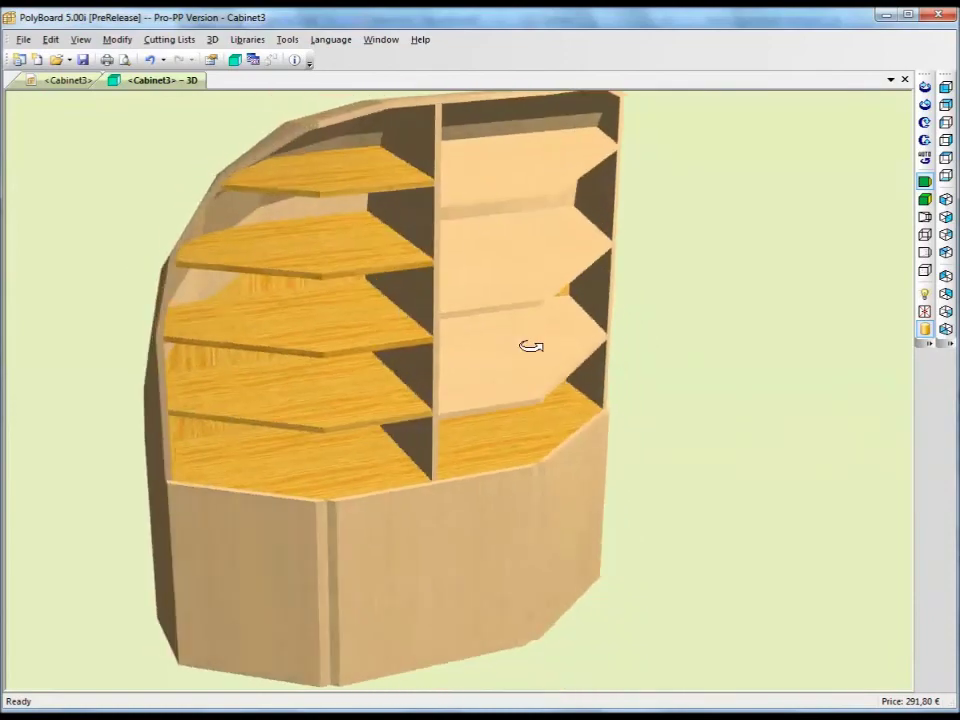
{"action": "left_click", "coordinate": [20, 59]}
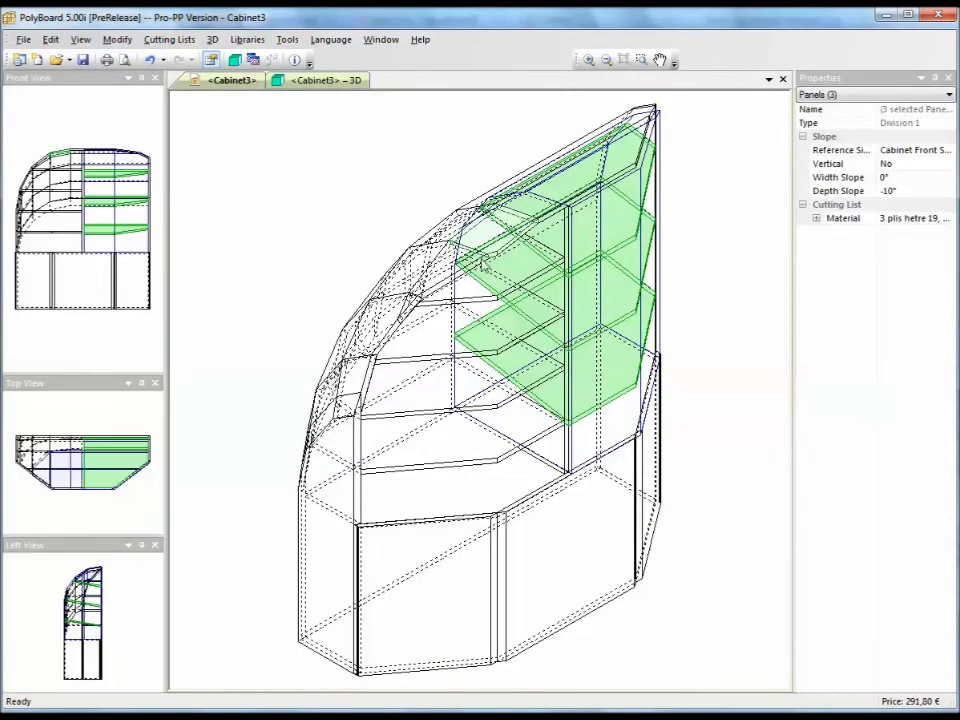
{"action": "left_click", "coordinate": [911, 195]}
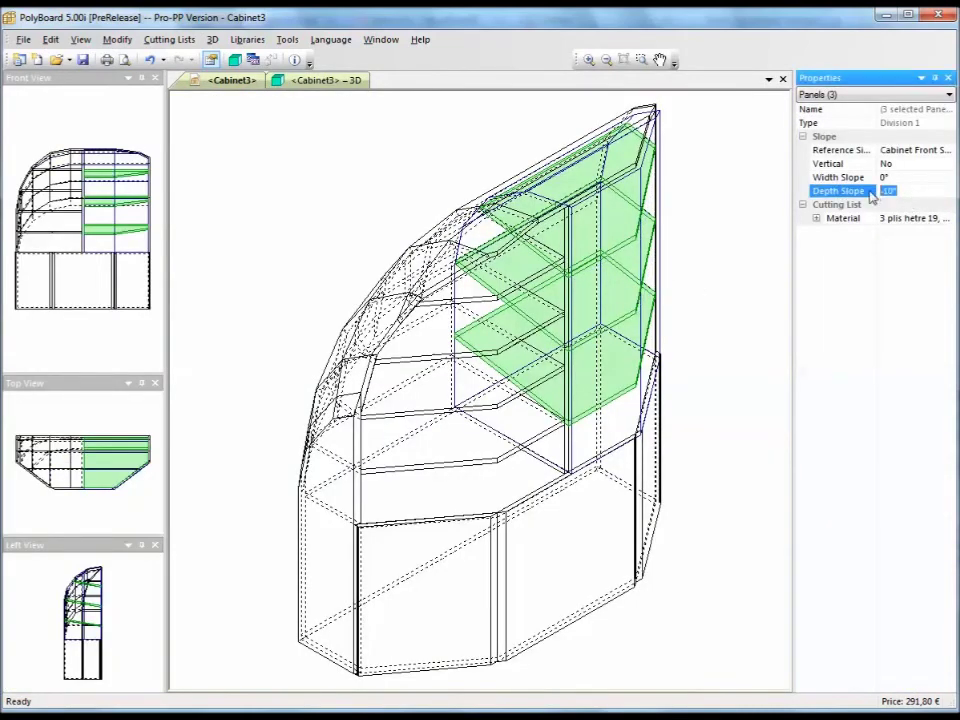
{"action": "type", "text": "-25"}
{"action": "left_click", "coordinate": [253, 61]}
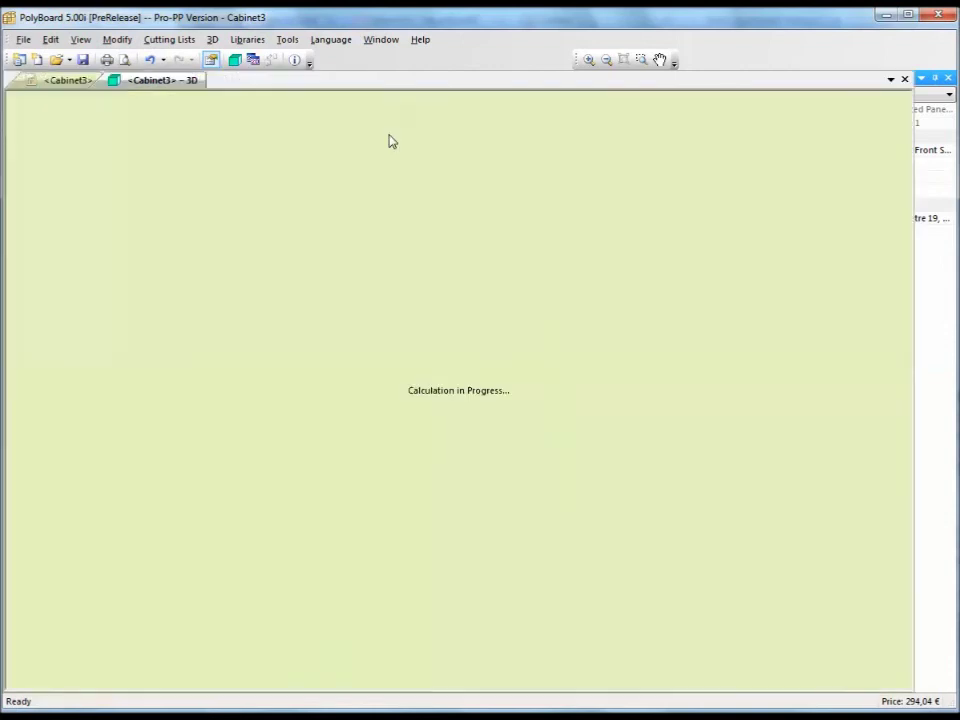
{"action": "left_click_drag", "start_coordinate": [511, 338], "coordinate": [428, 369]}
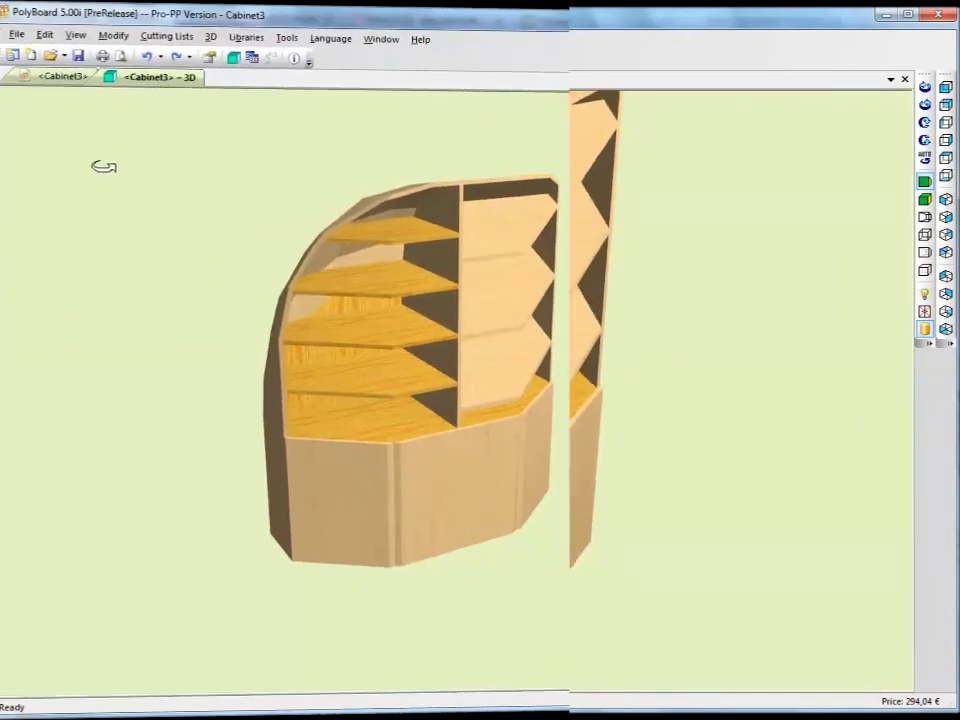
{"action": "left_click", "coordinate": [47, 82]}
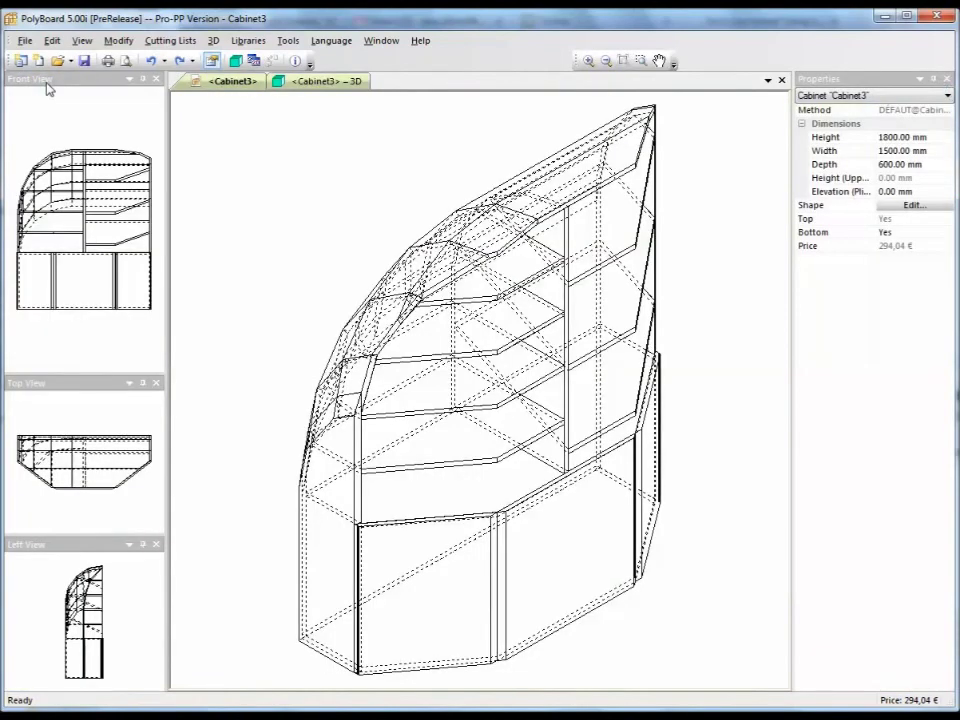
- Open the print preview of Cabinet3's workshop document and advance past the cutting list to the first part drawing
{"action": "left_click", "coordinate": [25, 41]}
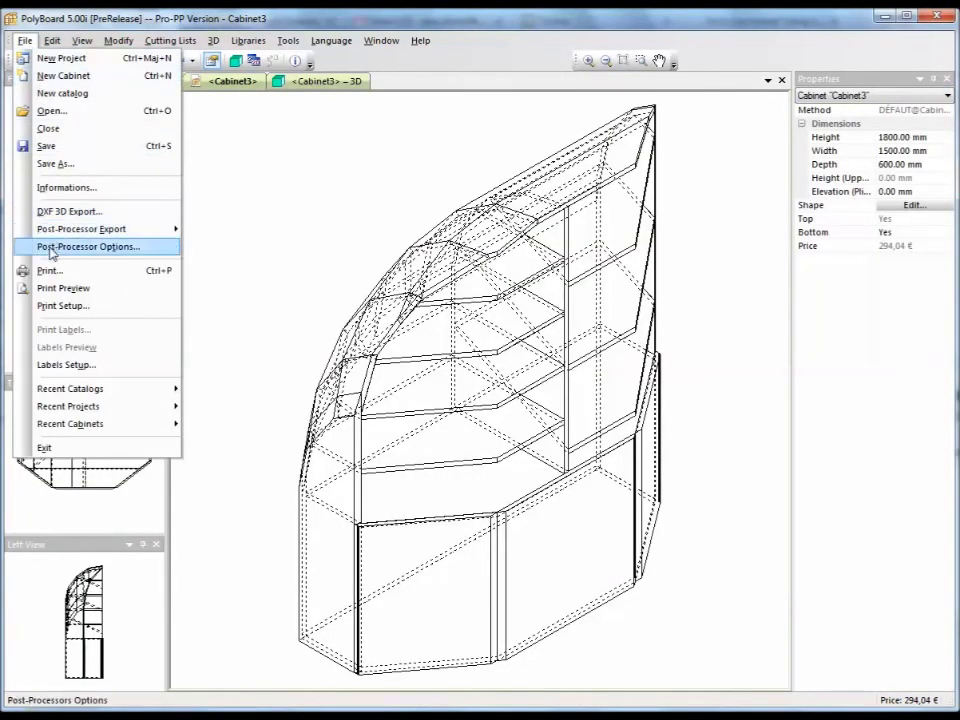
{"action": "left_click", "coordinate": [65, 289]}
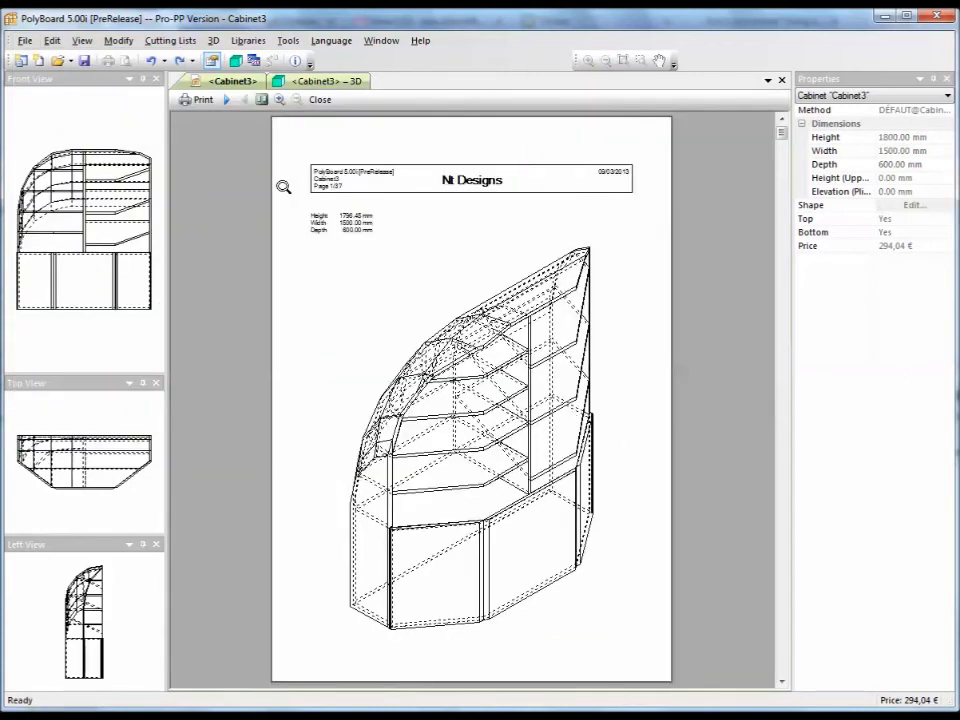
{"action": "left_click", "coordinate": [228, 100]}
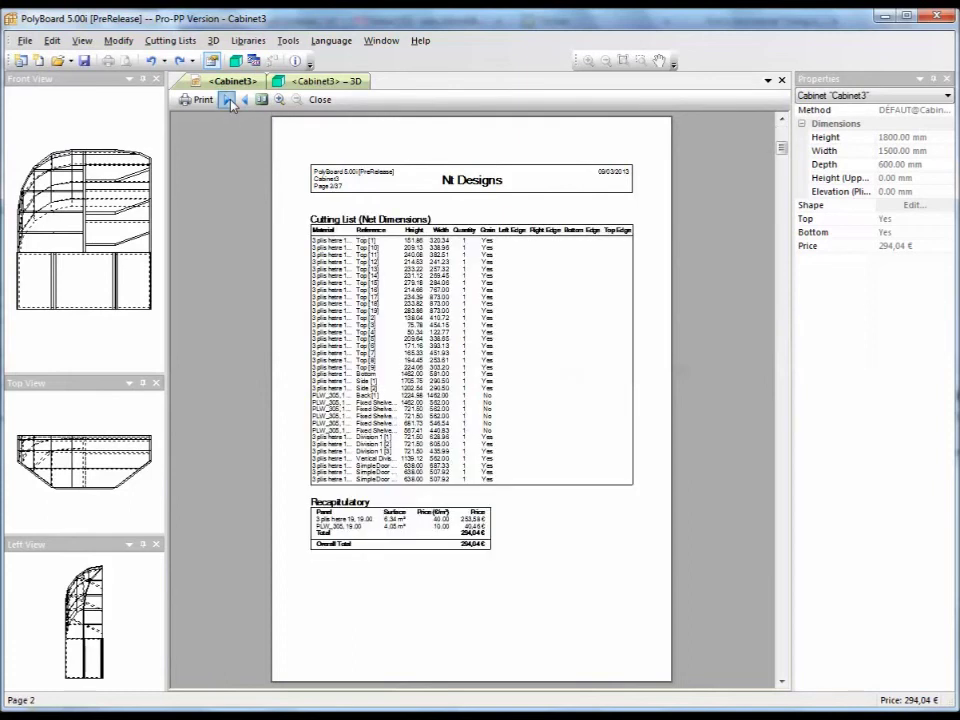
{"action": "left_click", "coordinate": [228, 100]}
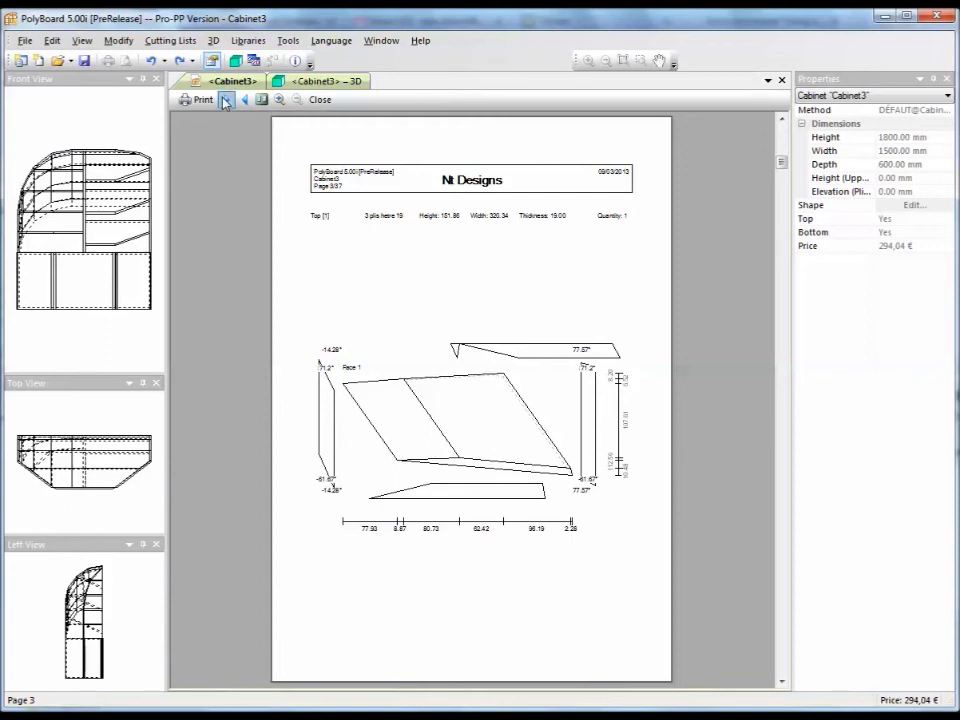
- Page forward through the next run of dimensioned part drawings
{"action": "left_click", "coordinate": [226, 100]}
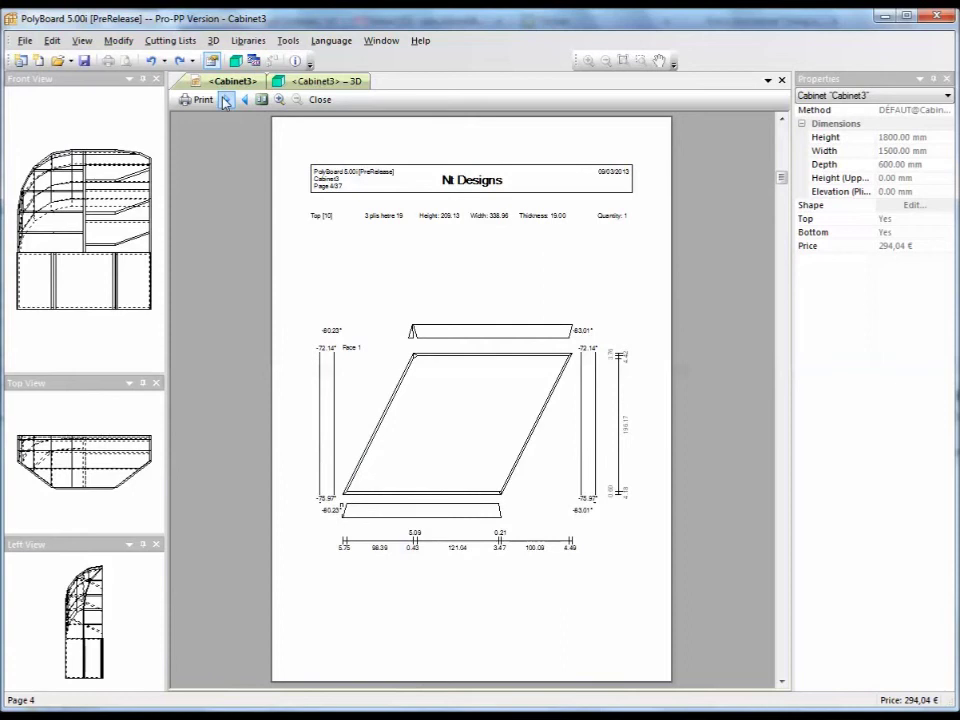
{"action": "left_click", "coordinate": [226, 100]}
{"action": "left_click", "coordinate": [226, 100]}
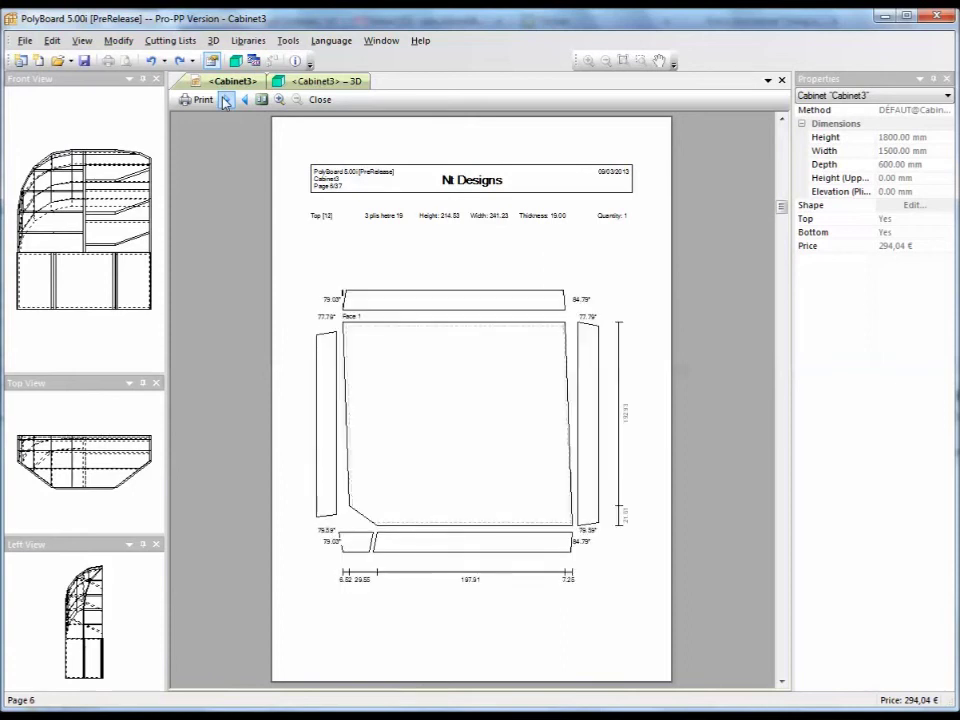
{"action": "left_click", "coordinate": [226, 100]}
{"action": "left_click", "coordinate": [226, 100]}
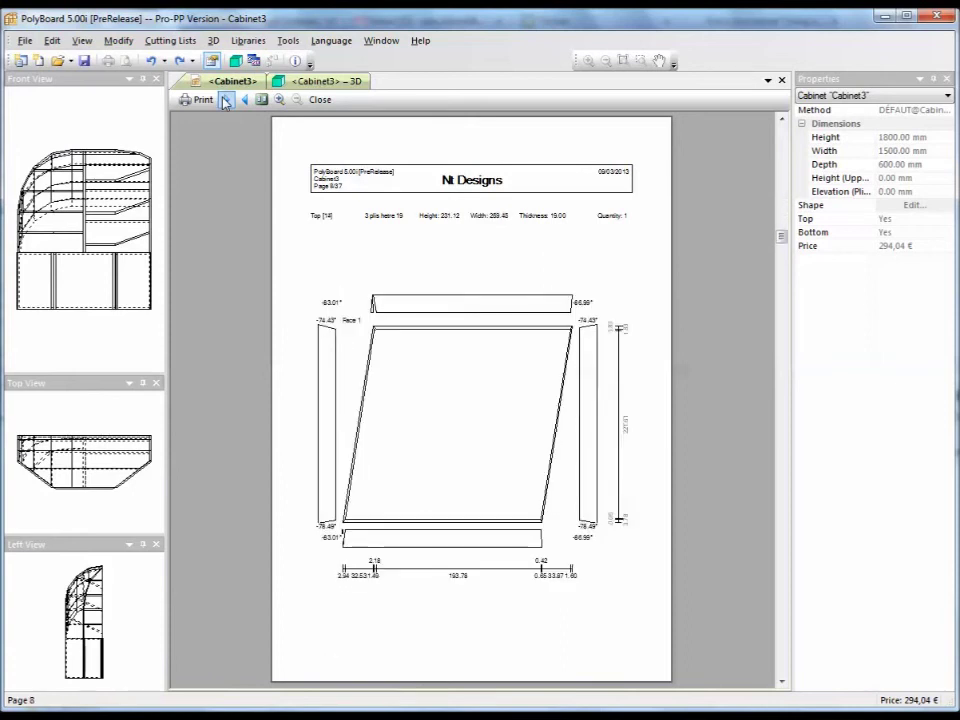
{"action": "left_click", "coordinate": [226, 100]}
{"action": "left_click", "coordinate": [226, 100]}
{"action": "left_click", "coordinate": [226, 100]}
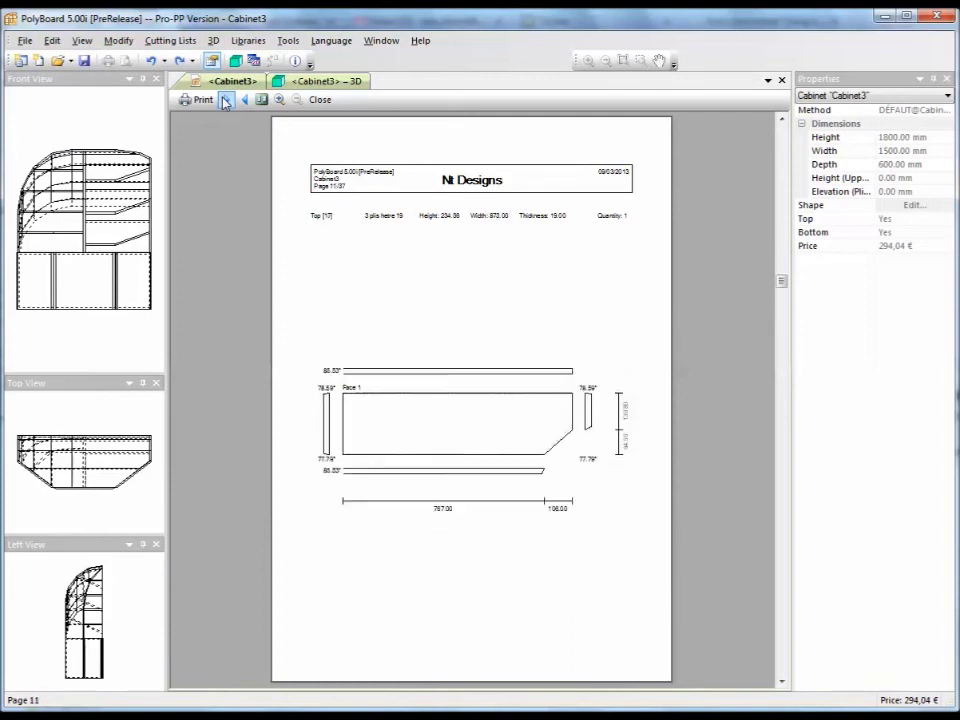
{"action": "left_click", "coordinate": [226, 100]}
{"action": "left_click", "coordinate": [226, 100]}
{"action": "left_click", "coordinate": [226, 100]}
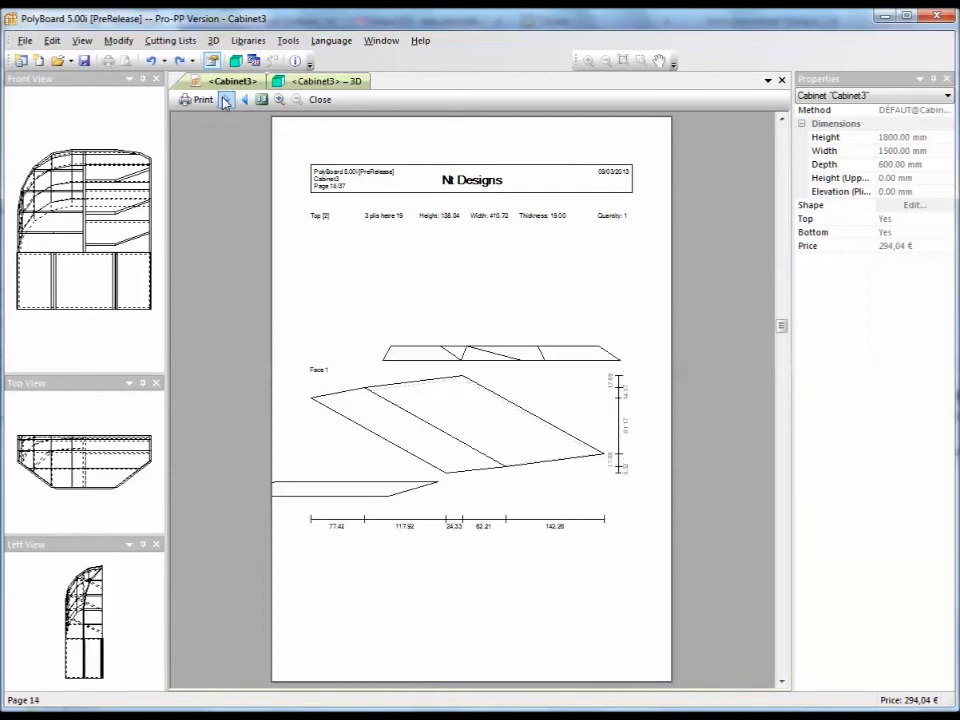
{"action": "left_click", "coordinate": [226, 100]}
{"action": "left_click", "coordinate": [226, 100]}
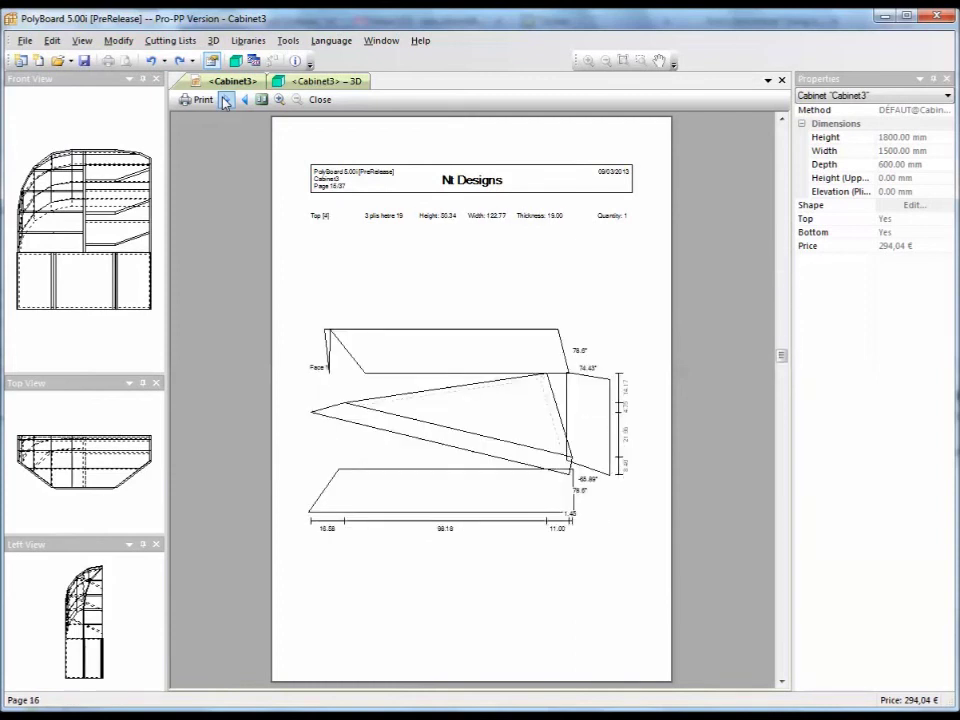
{"action": "left_click", "coordinate": [226, 100]}
{"action": "left_click", "coordinate": [226, 100]}
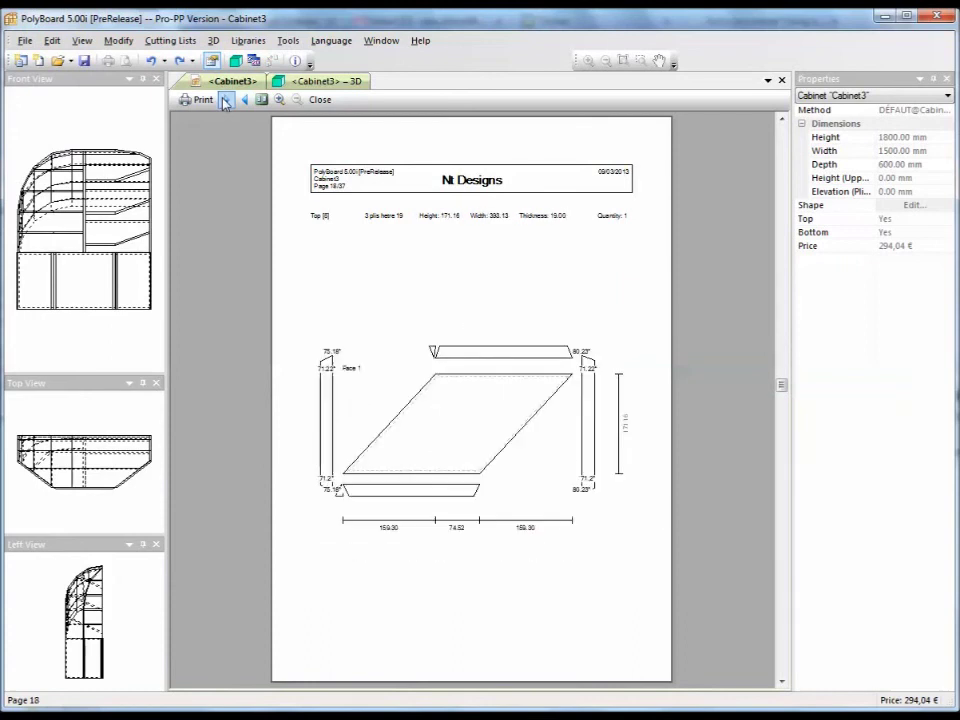
{"action": "left_click", "coordinate": [226, 100]}
{"action": "left_click", "coordinate": [226, 100]}
{"action": "left_click", "coordinate": [226, 100]}
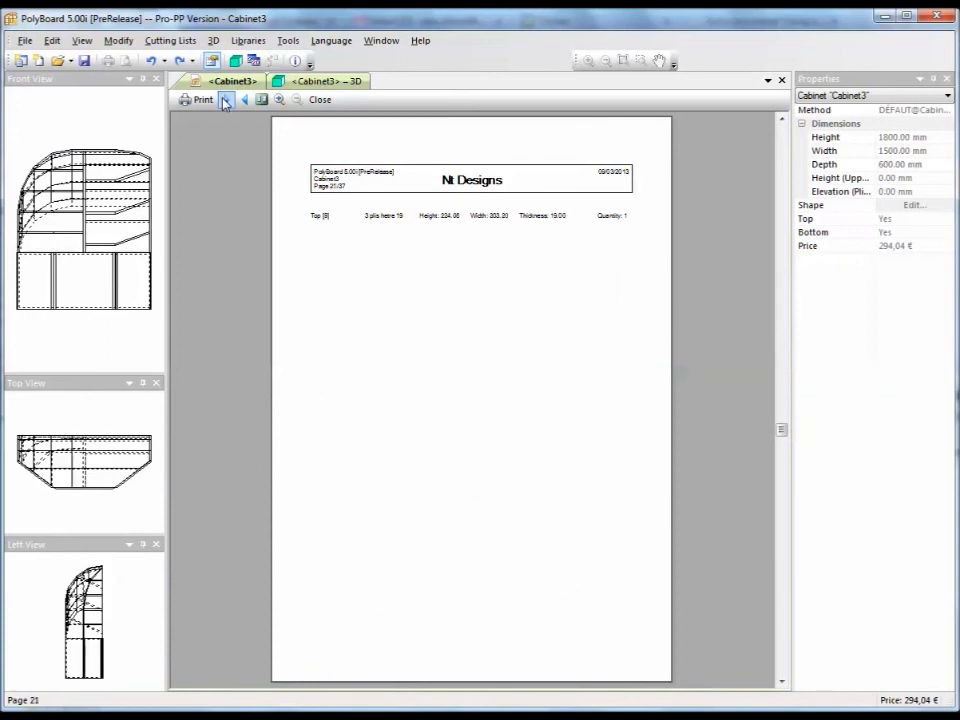
{"action": "left_click", "coordinate": [225, 100]}
{"action": "left_click", "coordinate": [225, 100]}
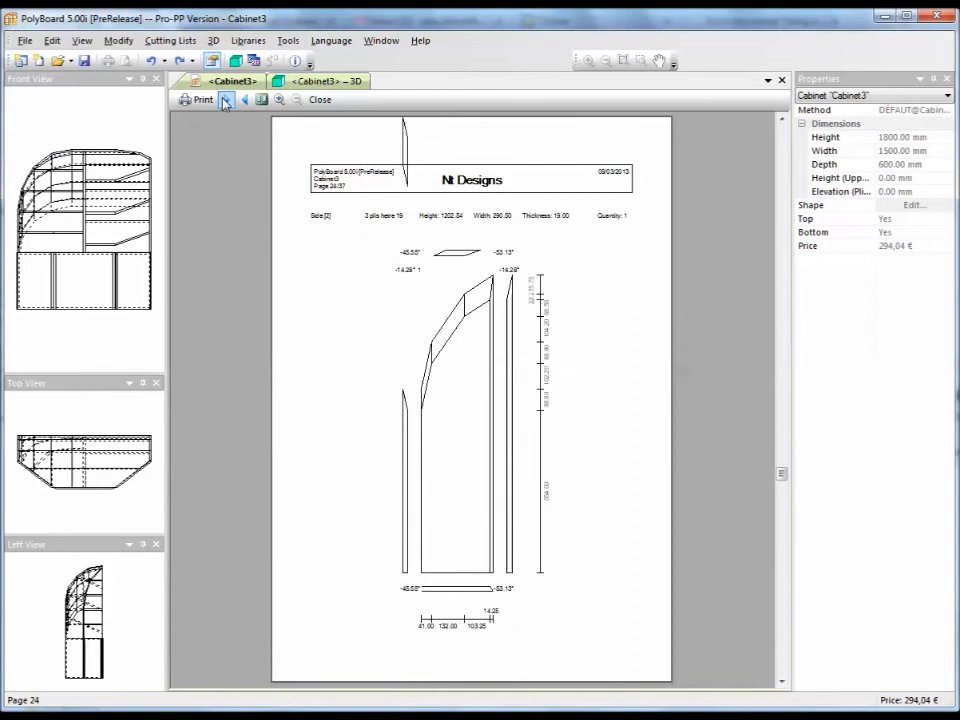
{"action": "left_click", "coordinate": [225, 100]}
- Page through the Fixed Shelve and division drawings to Simple Door [3] on page 37
{"action": "left_click", "coordinate": [225, 100]}
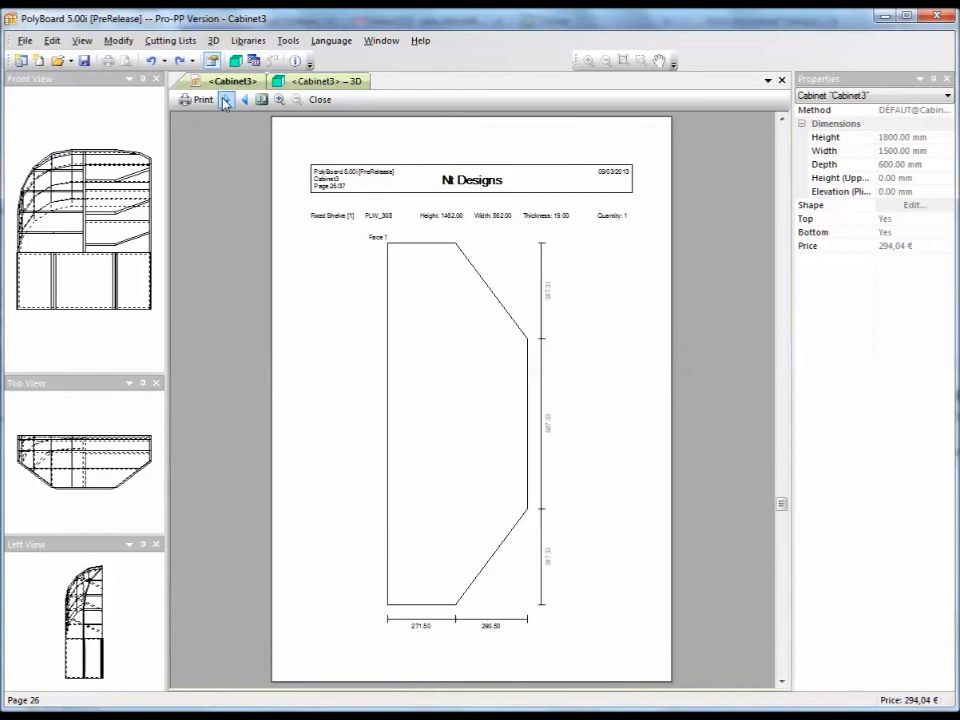
{"action": "left_click", "coordinate": [225, 100]}
{"action": "left_click", "coordinate": [225, 100]}
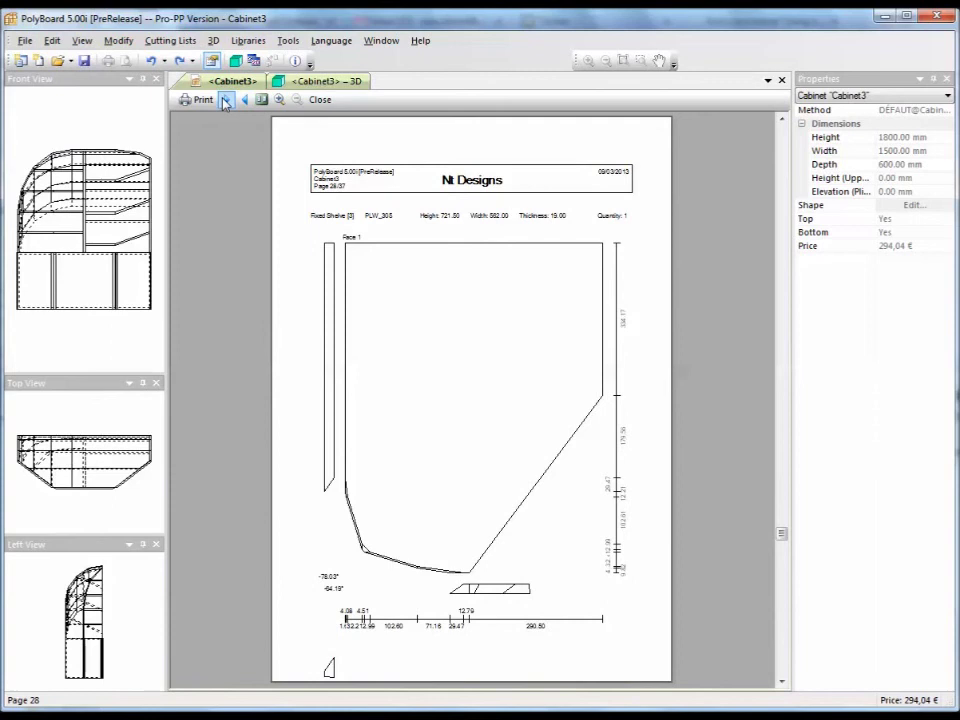
{"action": "left_click", "coordinate": [225, 100]}
{"action": "left_click", "coordinate": [225, 100]}
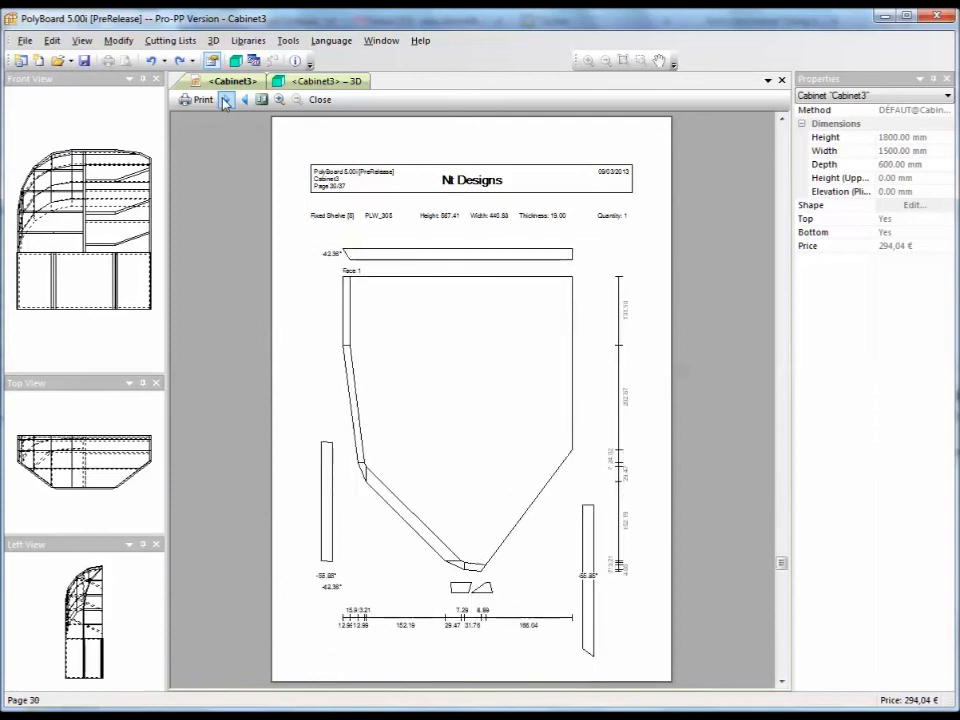
{"action": "left_click", "coordinate": [225, 100]}
{"action": "left_click", "coordinate": [225, 100]}
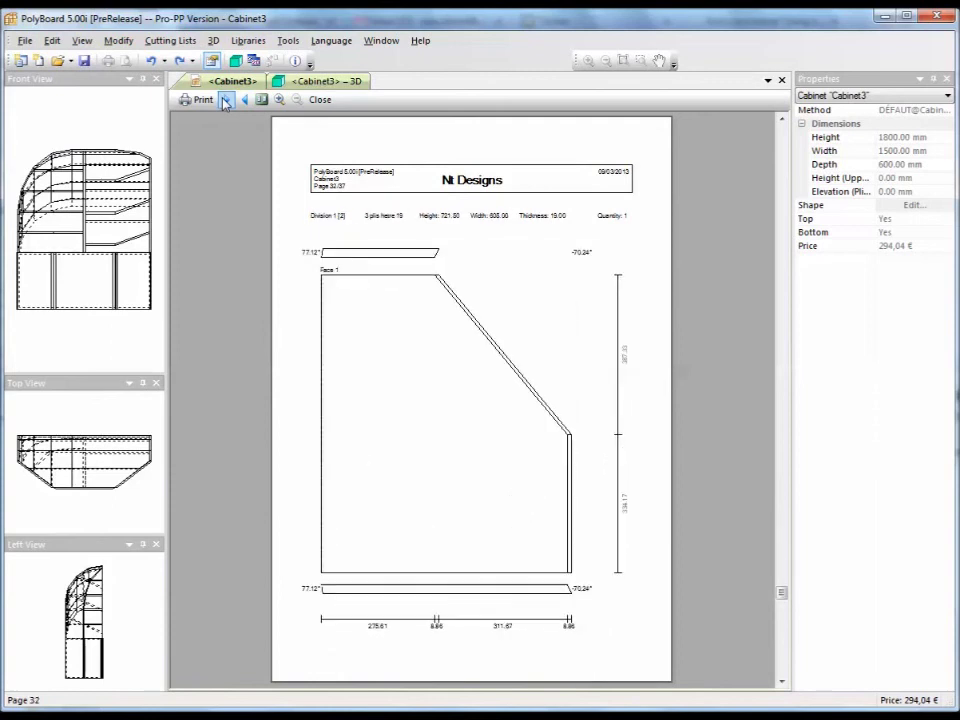
{"action": "left_click", "coordinate": [225, 100]}
{"action": "left_click", "coordinate": [225, 100]}
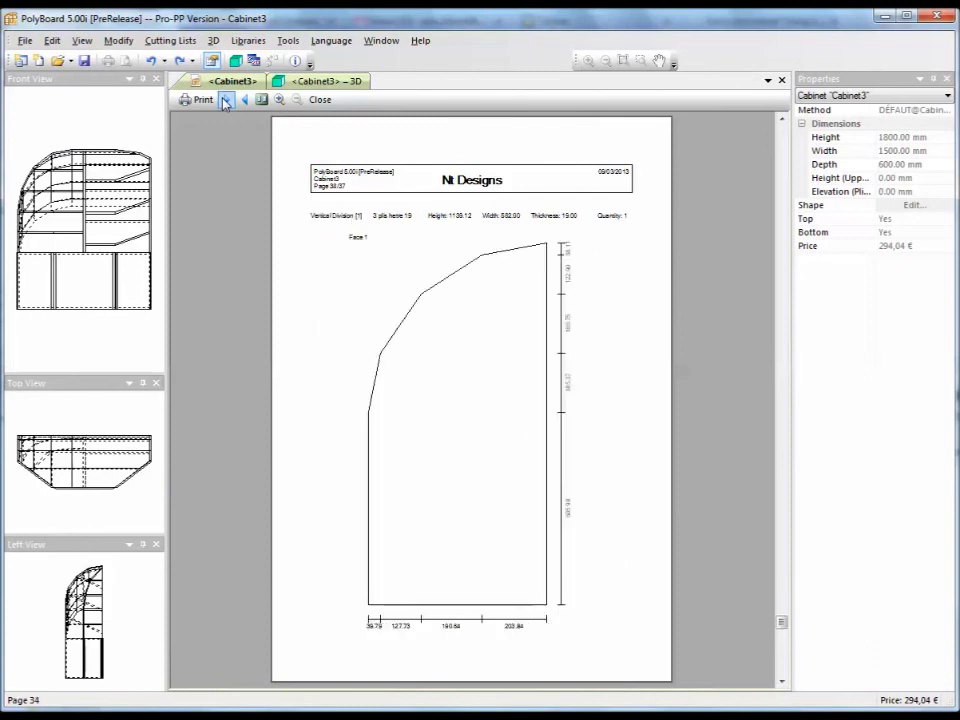
{"action": "left_click", "coordinate": [225, 100]}
{"action": "left_click", "coordinate": [225, 100]}
{"action": "left_click", "coordinate": [225, 100]}
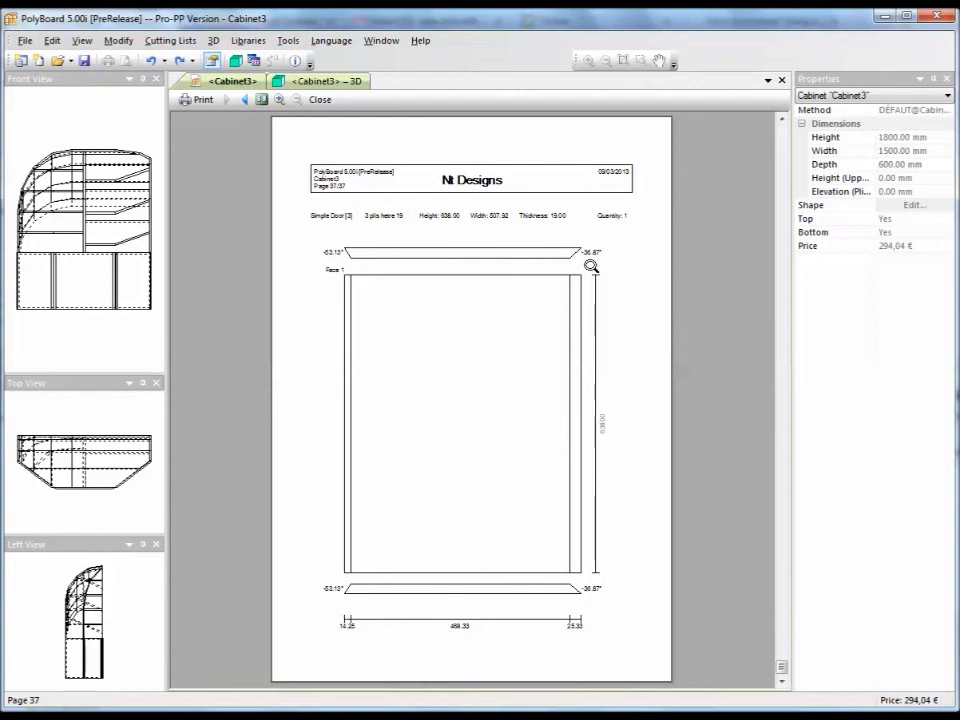
- Return to the Cabinet3 – 3D view and zoom in on the textured cabinet, priced 294,04 €
{"action": "left_click", "coordinate": [330, 84]}
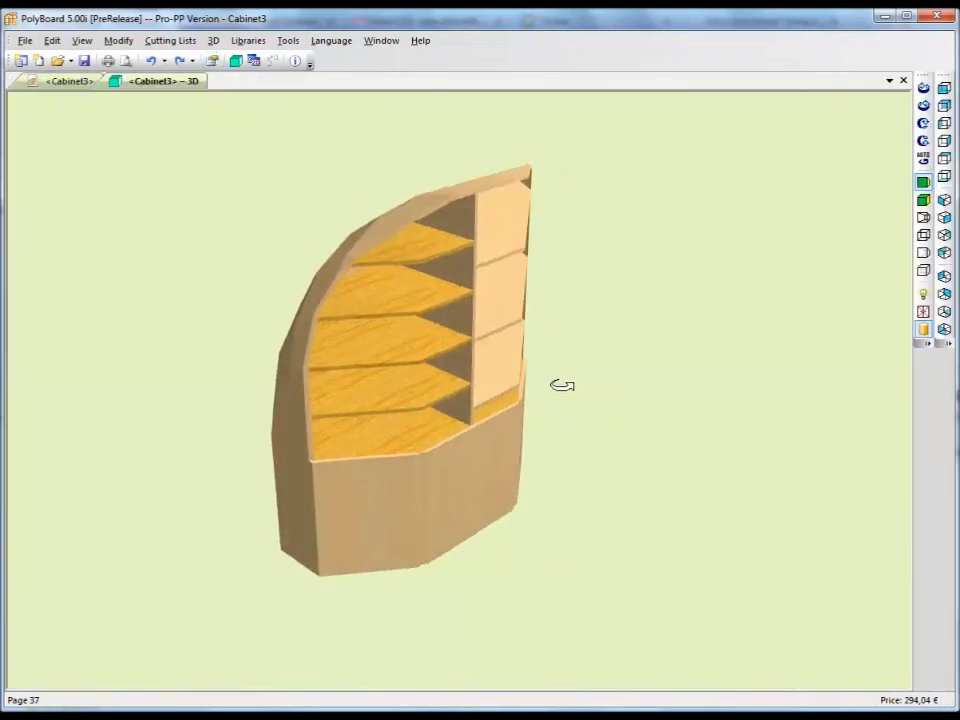
{"action": "scroll", "coordinate": [560, 385], "scroll_direction": "up", "scroll_amount": 2}
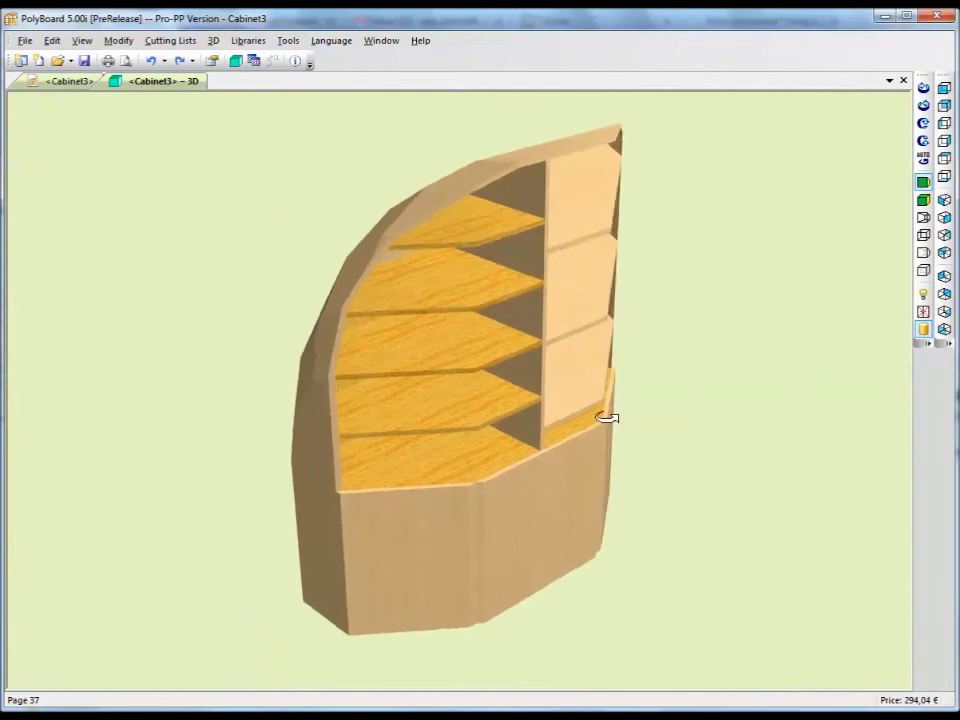